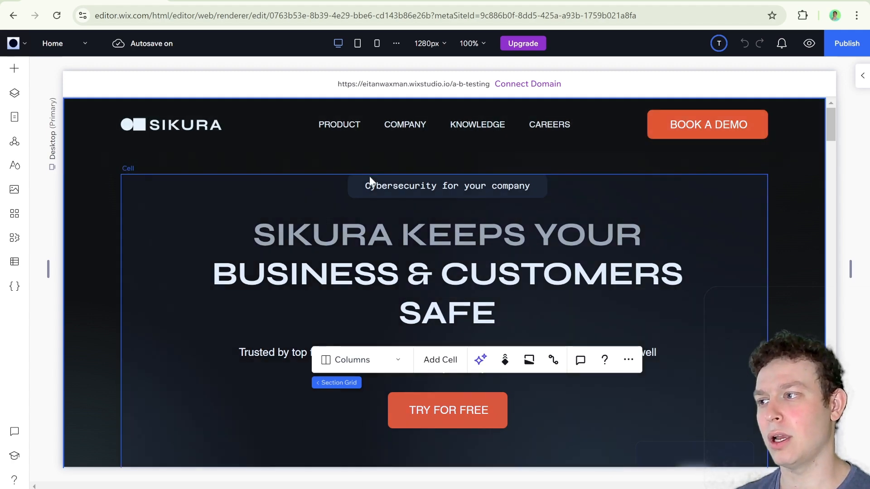
Step: Switch from Crazy Egg to the Wix Studio editor and open the site's Book a demo page
scroll(376, 176, "down", 1)
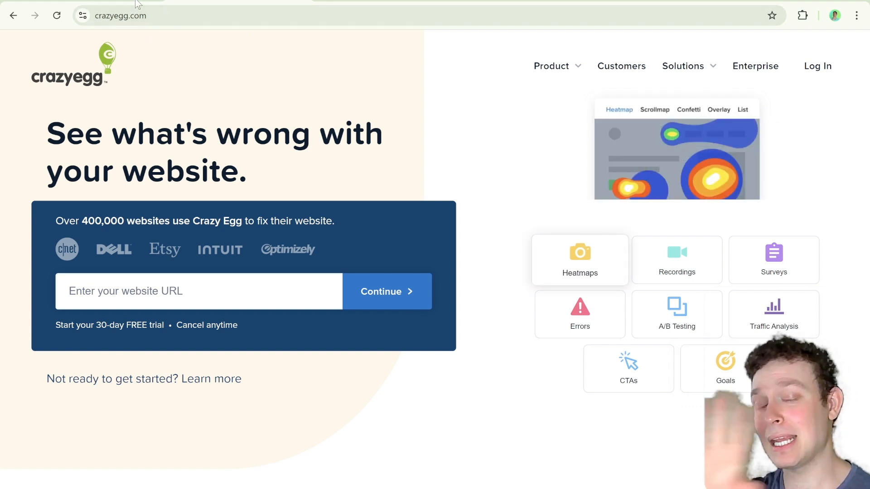
left_click(138, 4)
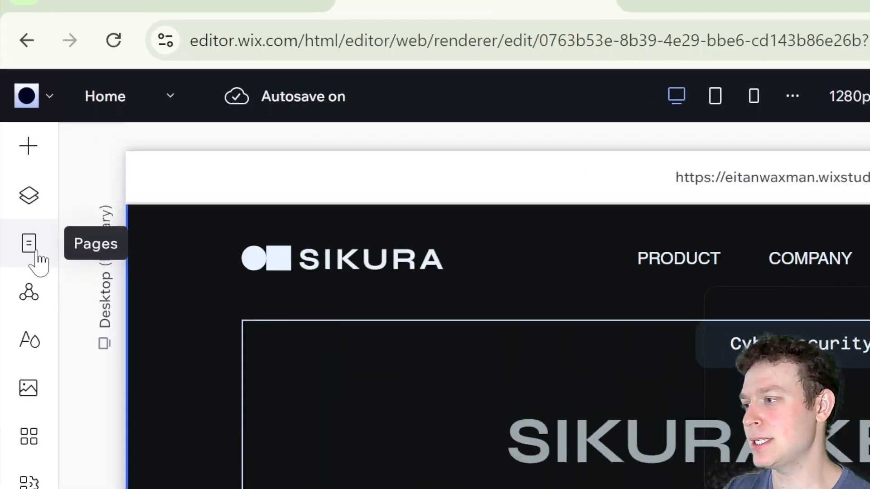
left_click(18, 122)
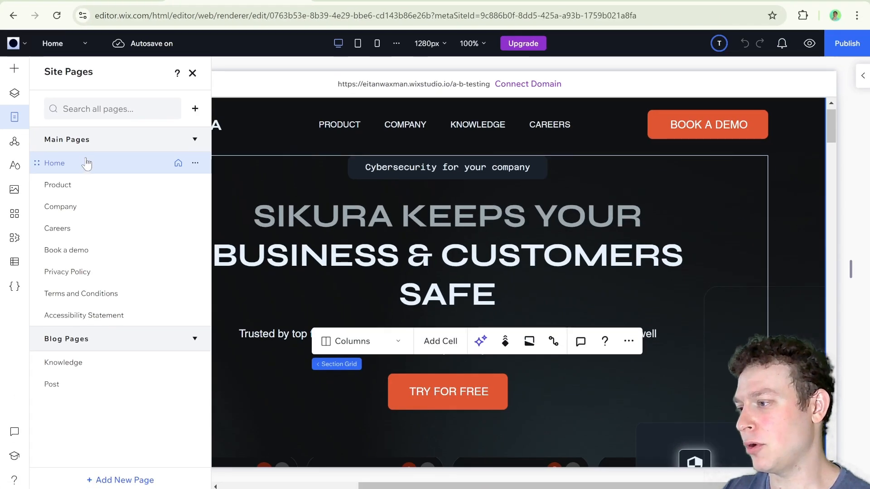
left_click(90, 261)
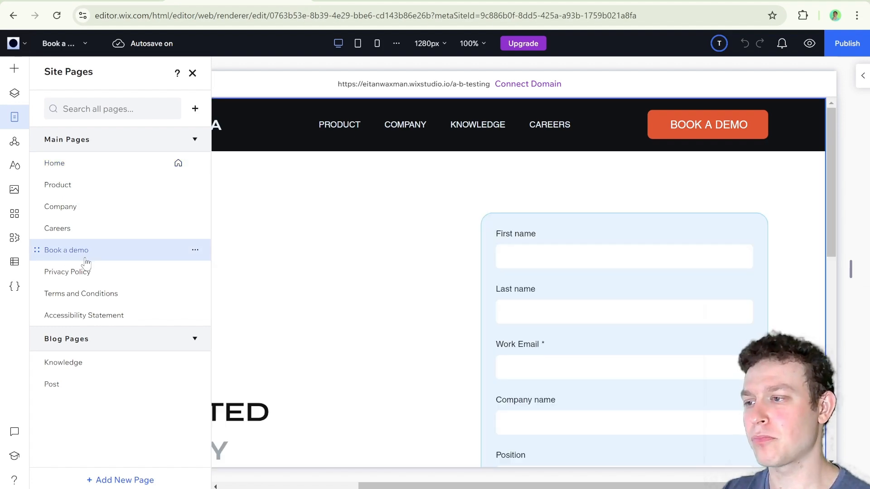
left_click(192, 74)
Step: Examine the Book a demo page's two-column layout, from the heading to the end of the form
scroll(563, 292, "down", 5)
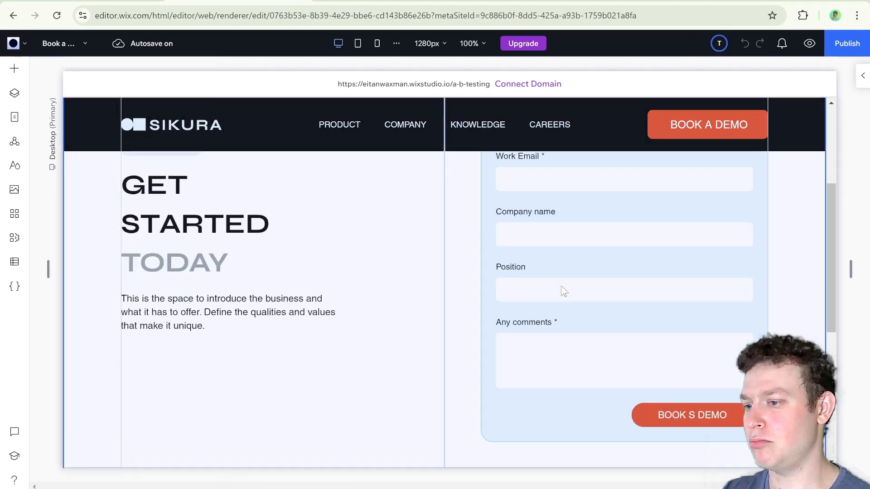
scroll(566, 291, "up", 5)
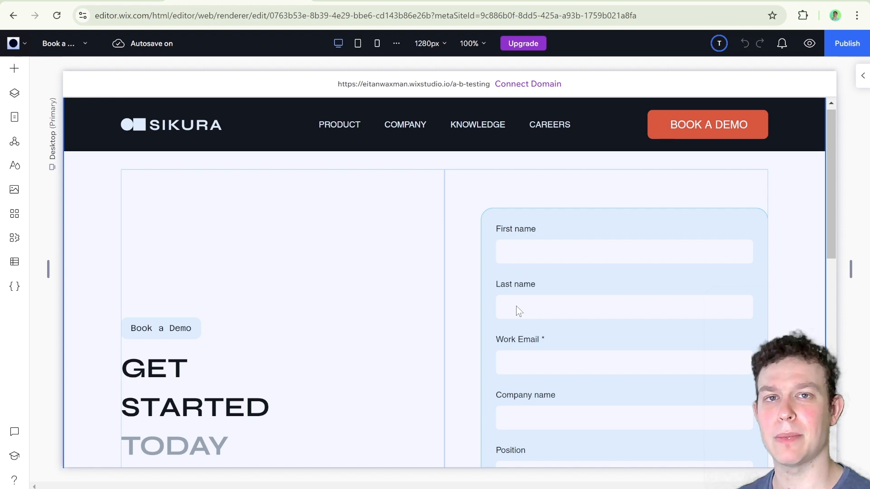
scroll(286, 275, "down", 5)
scroll(286, 275, "down", 2)
scroll(286, 275, "up", 8)
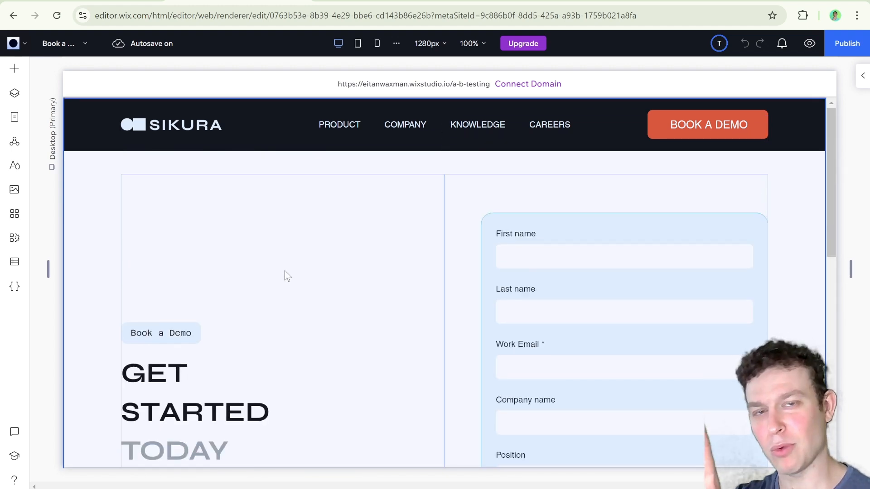
scroll(358, 276, "down", 1)
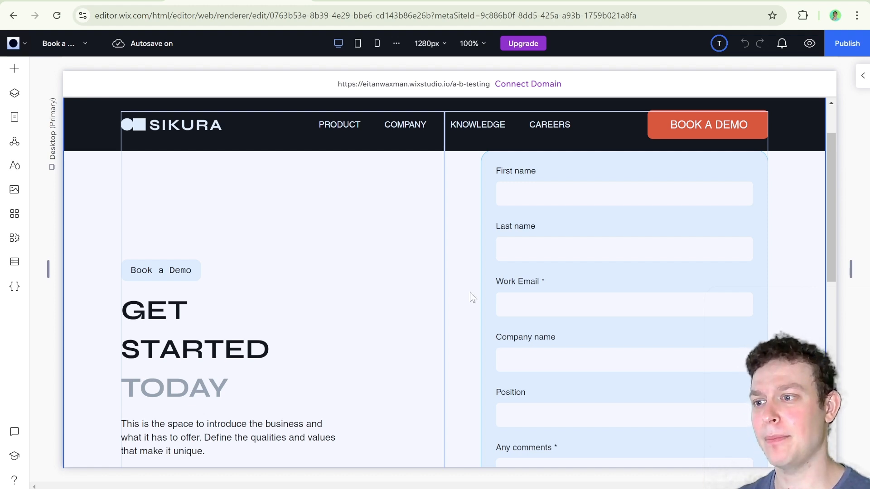
scroll(378, 304, "up", 1)
Step: Duplicate the Book a demo page in the site's page list
left_click(15, 117)
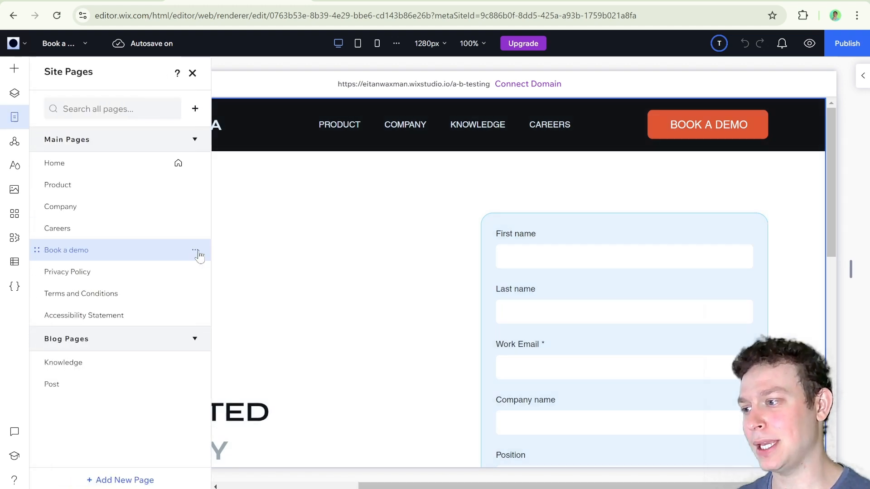
left_click(196, 250)
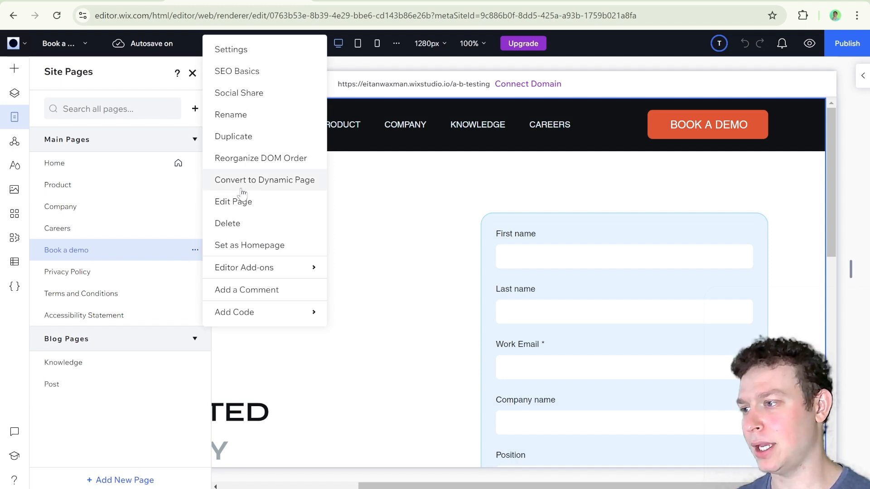
left_click(240, 150)
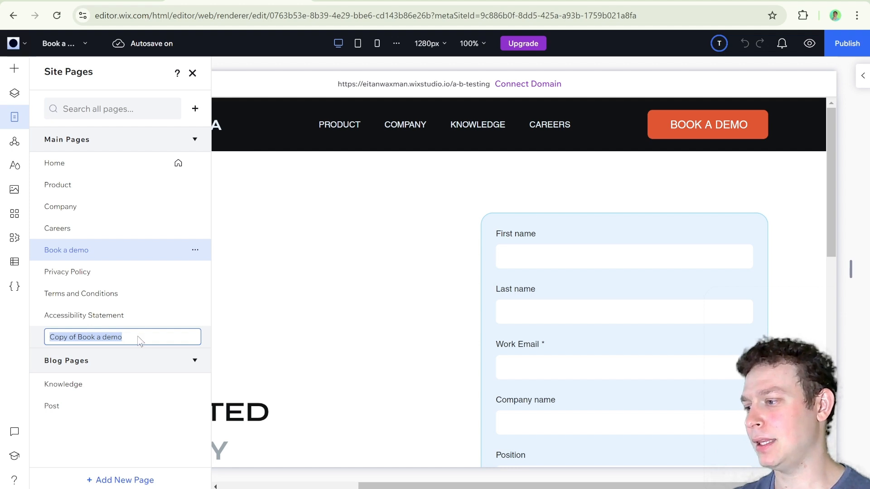
Step: Rename the duplicated page as Book a demo B
left_click(79, 339)
key("BackSpace")
key("BackSpace")
key("BackSpace")
key("BackSpace")
key("BackSpace")
key("BackSpace")
key("BackSpace")
key("BackSpace")
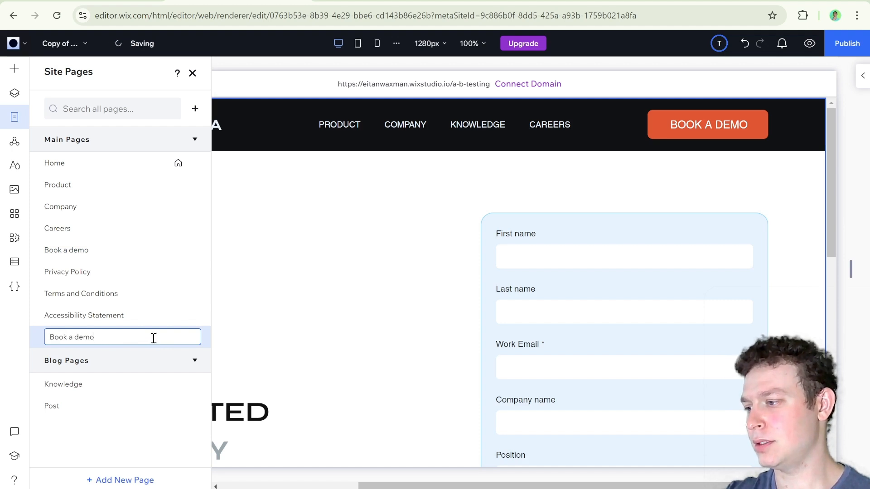
type("B")
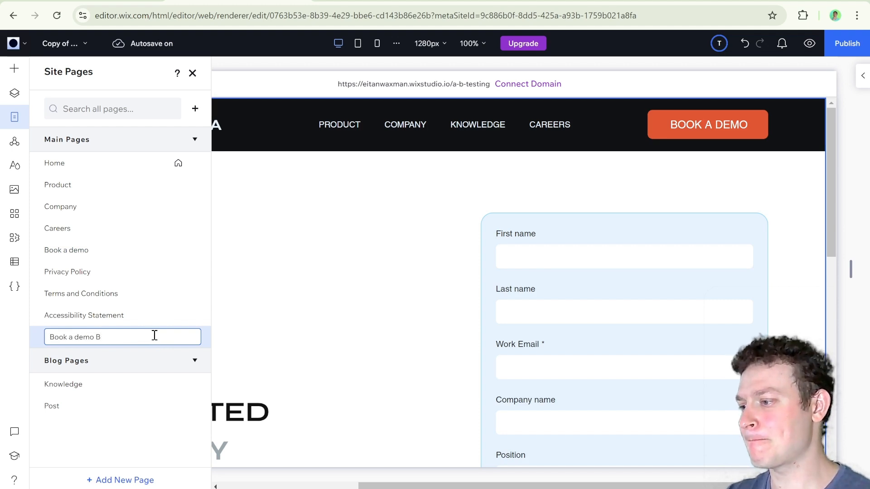
key("Return")
Step: Set the URL slug of the Book a demo B page to book-a-demo-b in its SEO basics and close the page settings
left_click(195, 339)
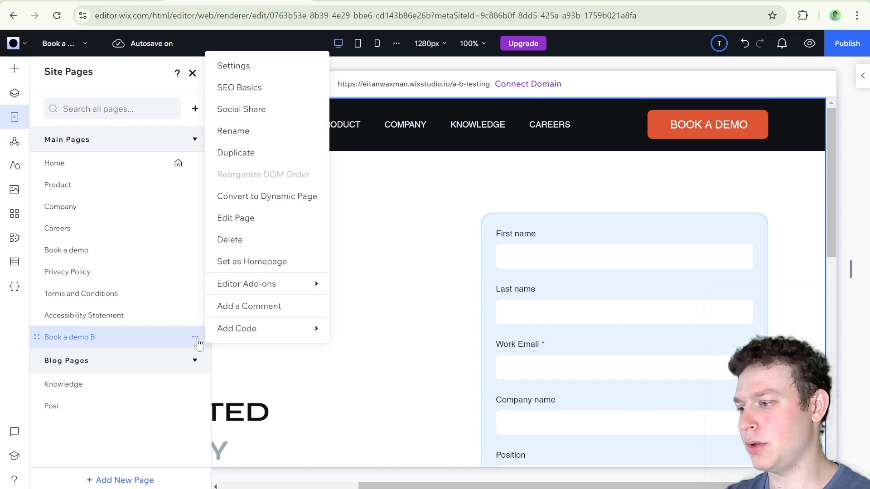
left_click(258, 88)
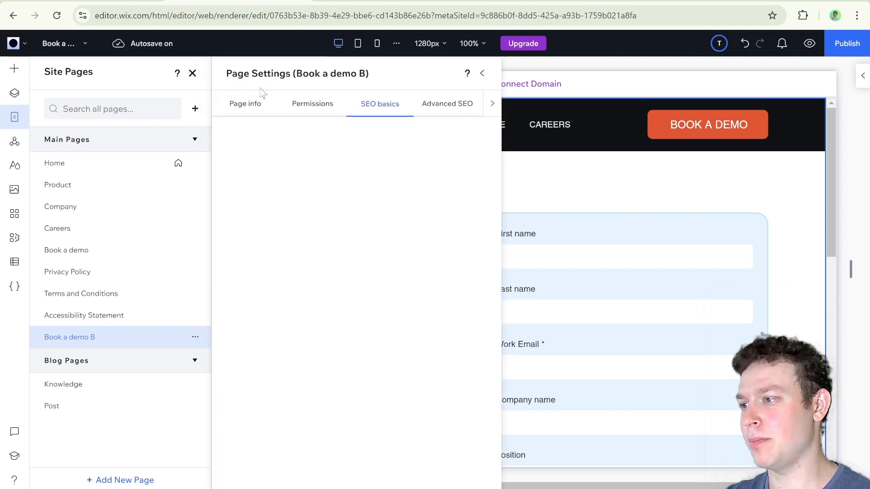
left_click(259, 393)
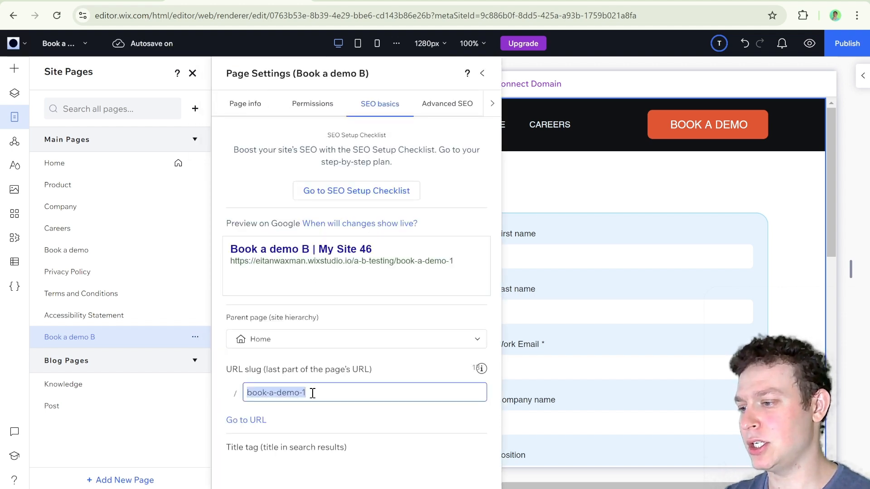
left_click(354, 393)
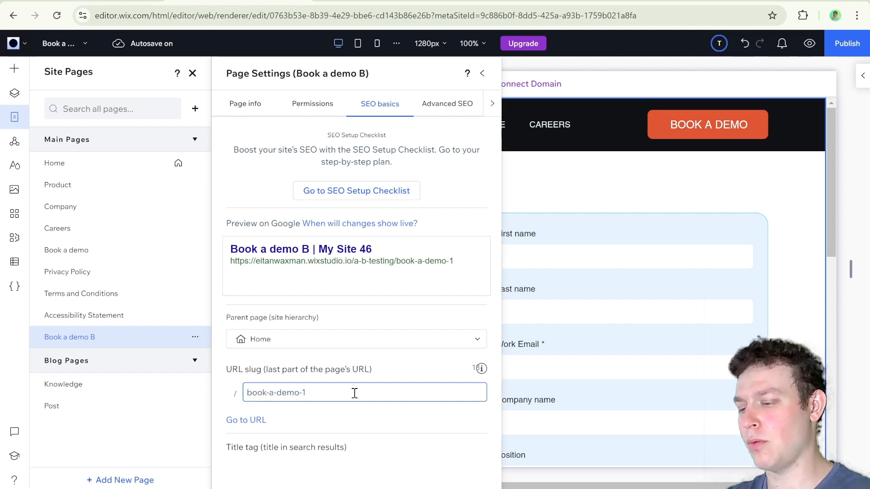
key("BackSpace")
type("b")
key("Return")
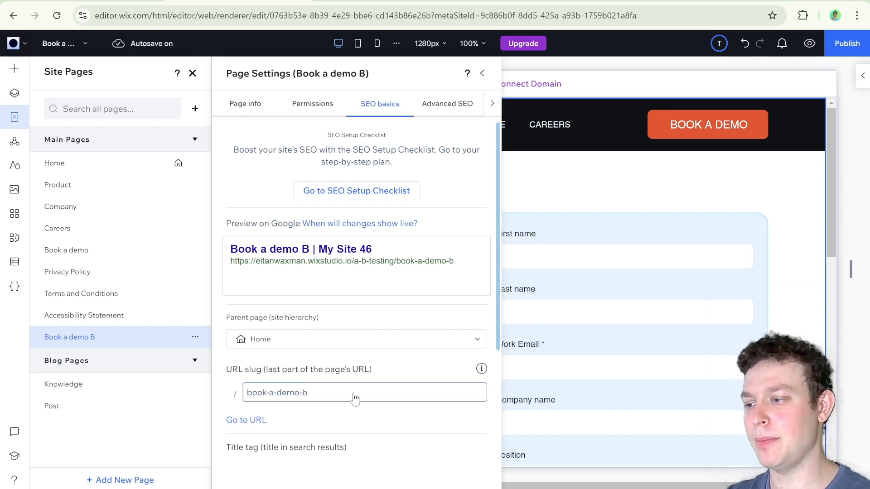
left_click(482, 73)
left_click(192, 74)
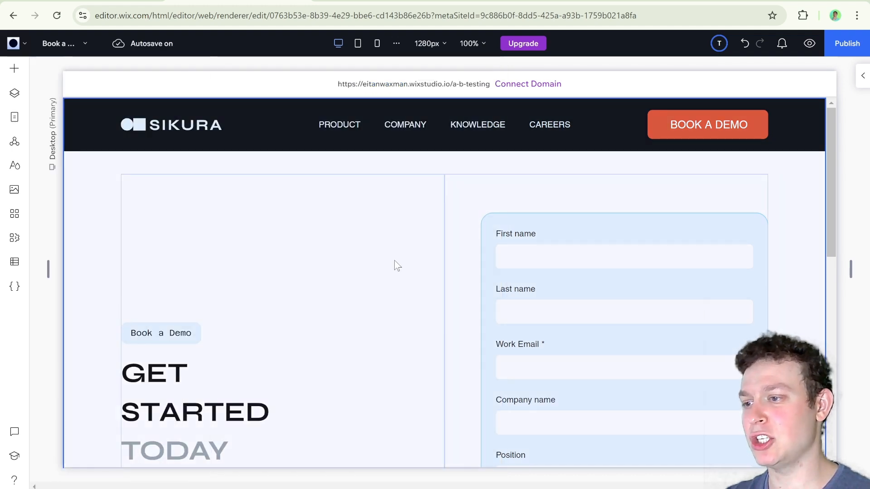
Step: Change the section grid holding the heading and form on Book a demo B from columns to rows
scroll(395, 262, "down", 2)
scroll(337, 277, "up", 2)
left_click(352, 259)
left_click(352, 258)
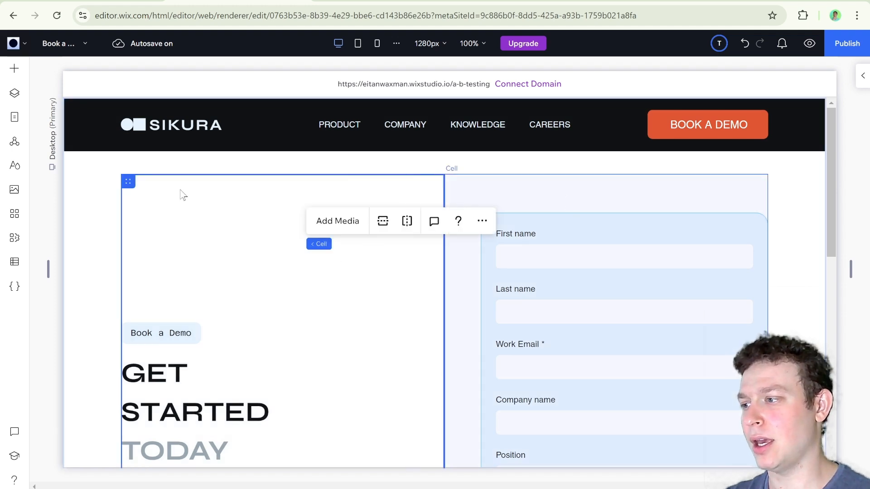
left_click(100, 185)
left_click(165, 190)
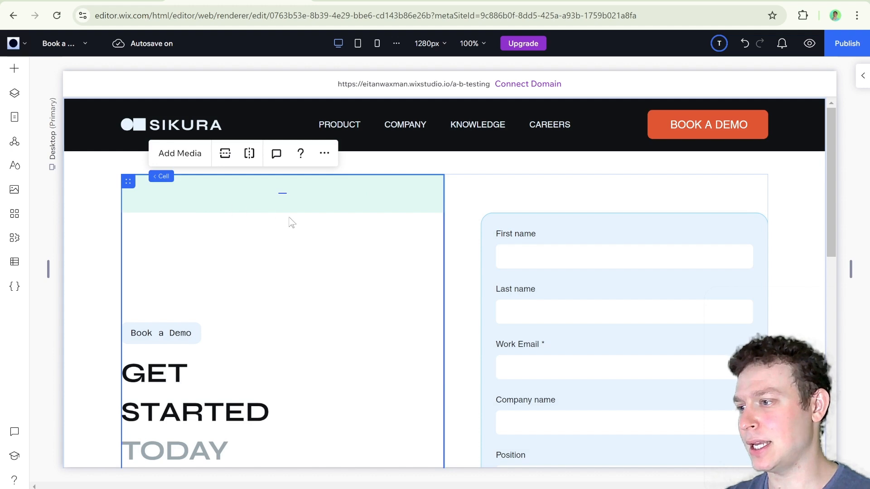
left_click(89, 260)
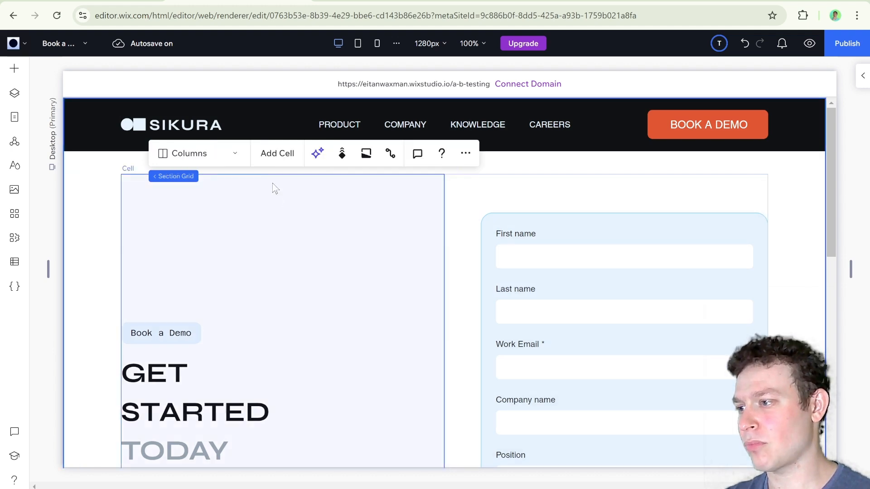
left_click(240, 166)
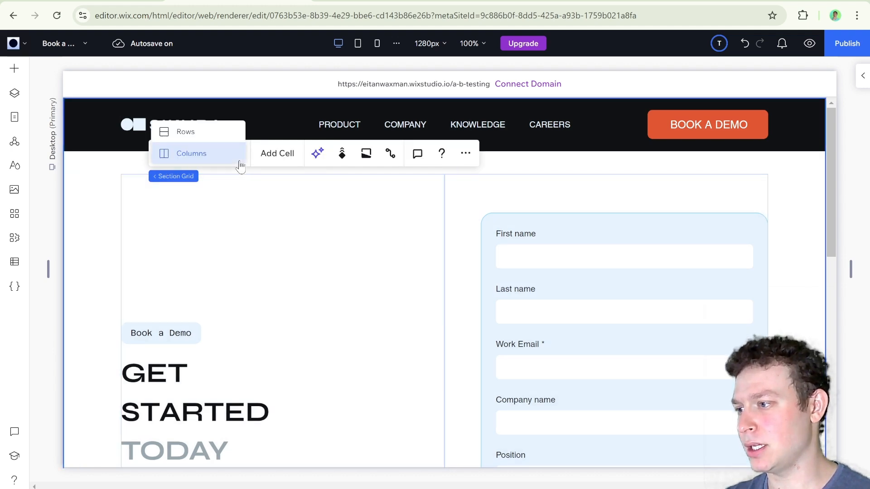
left_click(229, 131)
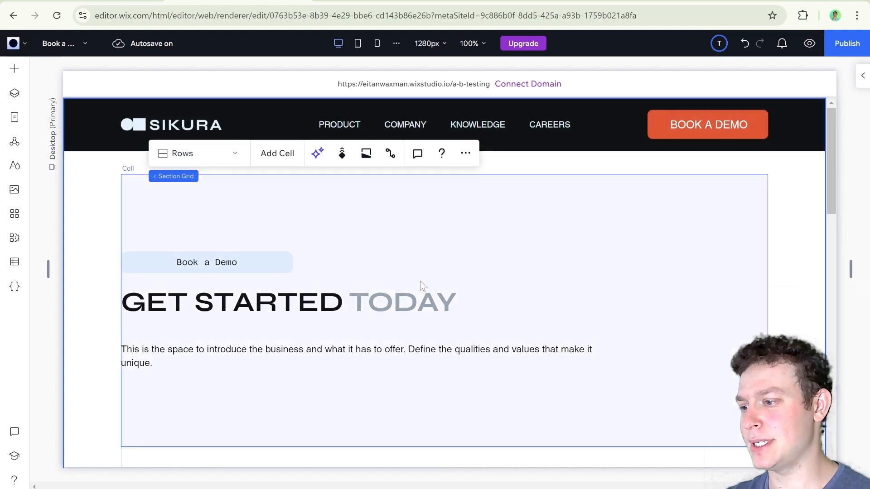
Step: Review the stacked page from the heading to the form's submit button and publish the site
scroll(426, 283, "down", 10)
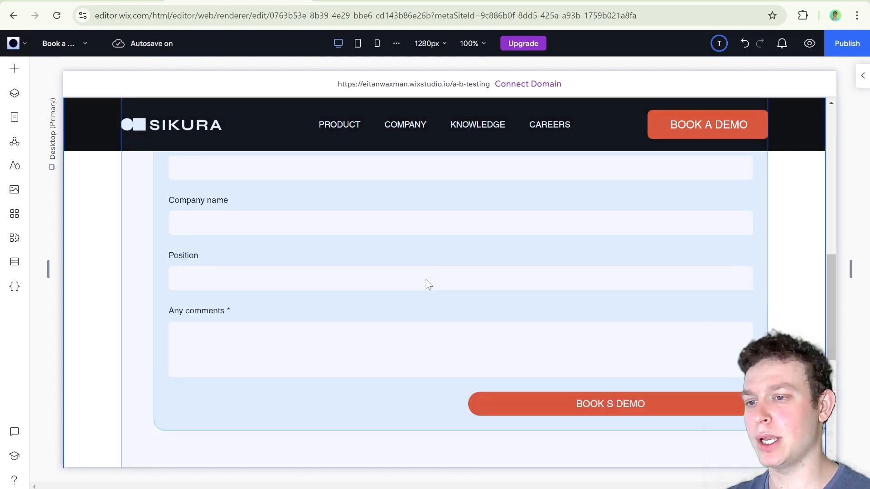
scroll(489, 305, "up", 10)
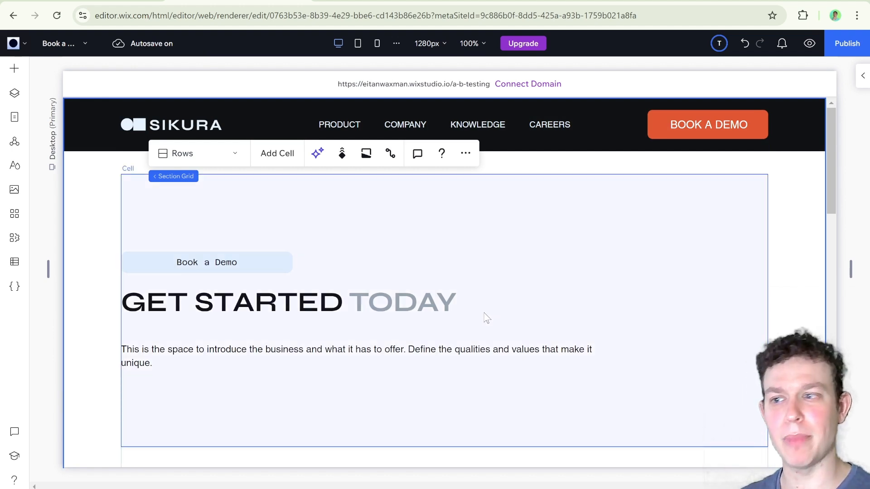
scroll(299, 287, "down", 1)
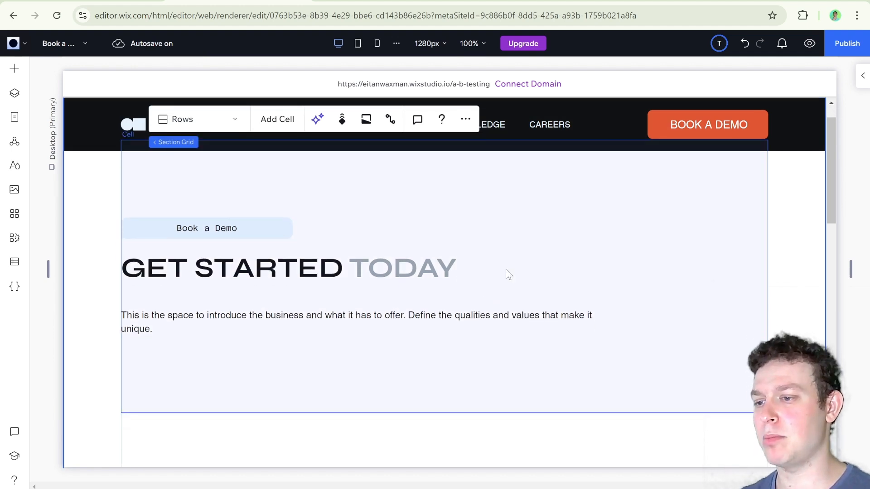
scroll(507, 276, "down", 5)
scroll(441, 289, "down", 4)
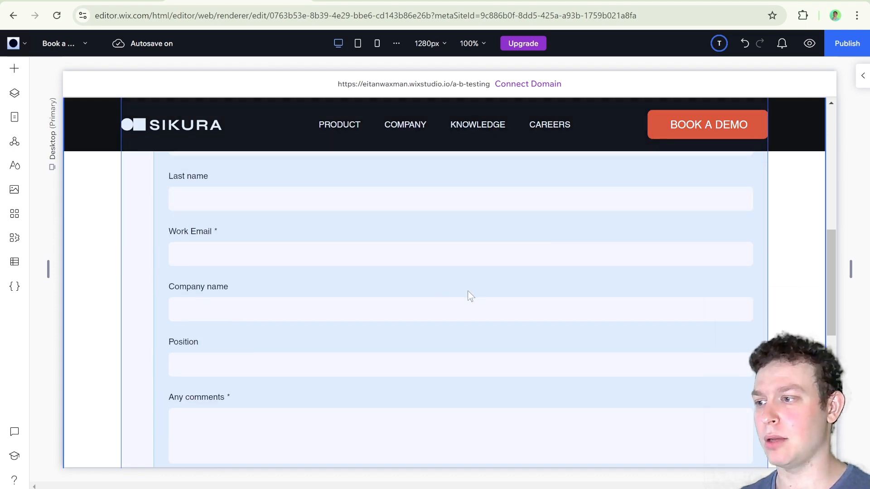
scroll(468, 294, "down", 2)
scroll(468, 294, "up", 10)
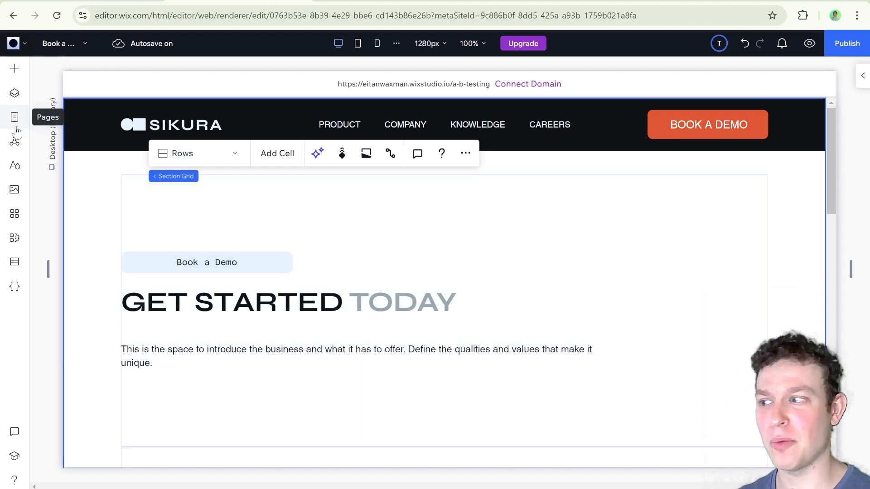
left_click(857, 48)
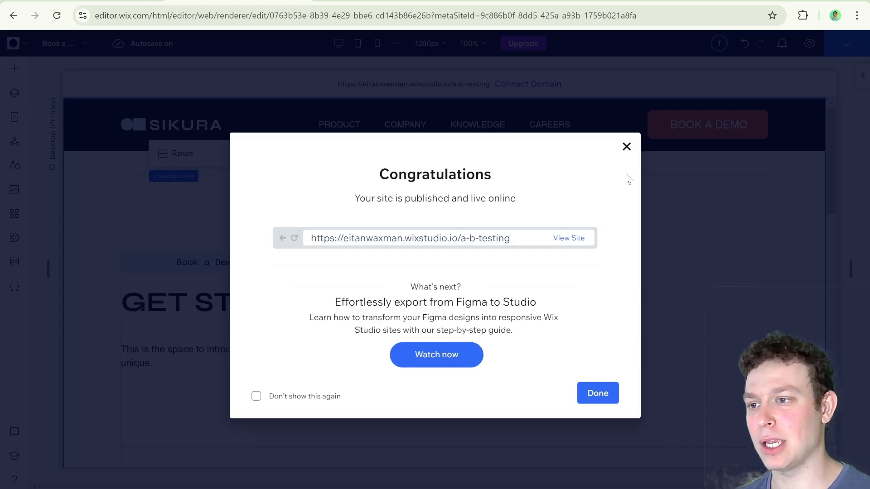
left_click(626, 149)
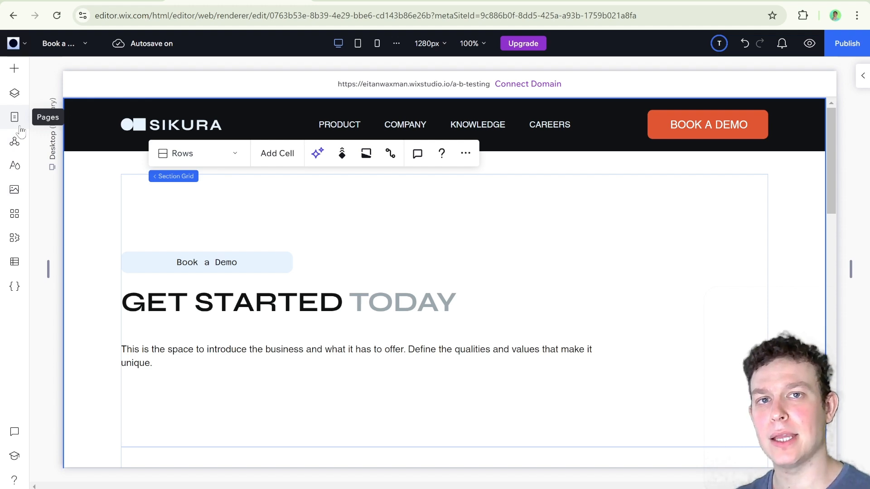
Step: Move the Book a demo B page directly below Book a demo in the site's page list
left_click(18, 128)
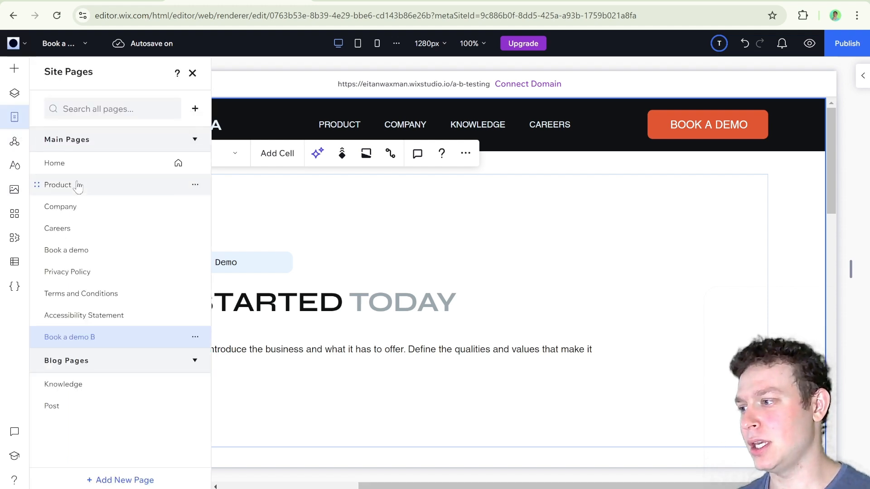
left_click_drag(84, 339, 95, 272)
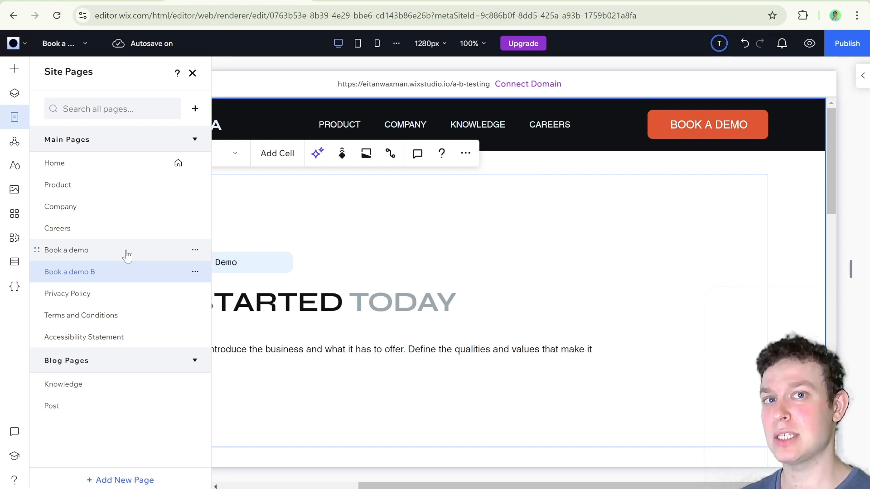
left_click(127, 254)
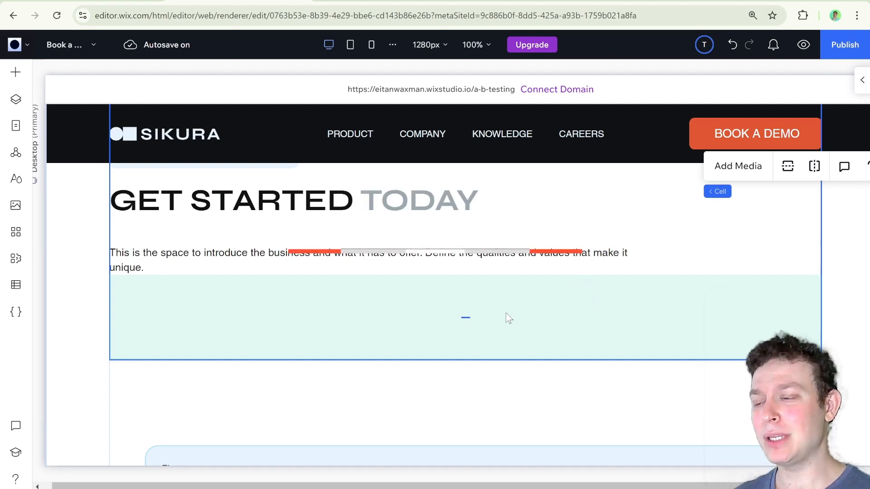
scroll(469, 258, "down", 2)
left_click(470, 257)
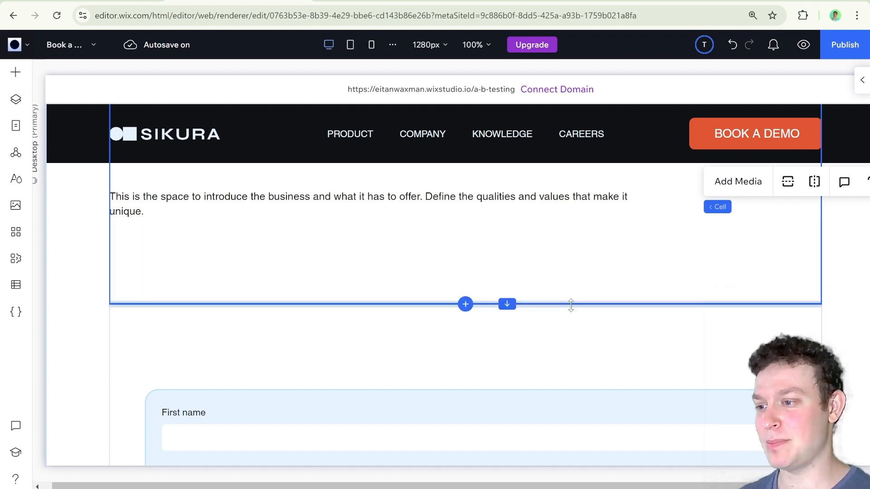
Step: Examine the Book a demo B layout from the intro text through the form fields to the submit button
scroll(668, 331, "down", 7)
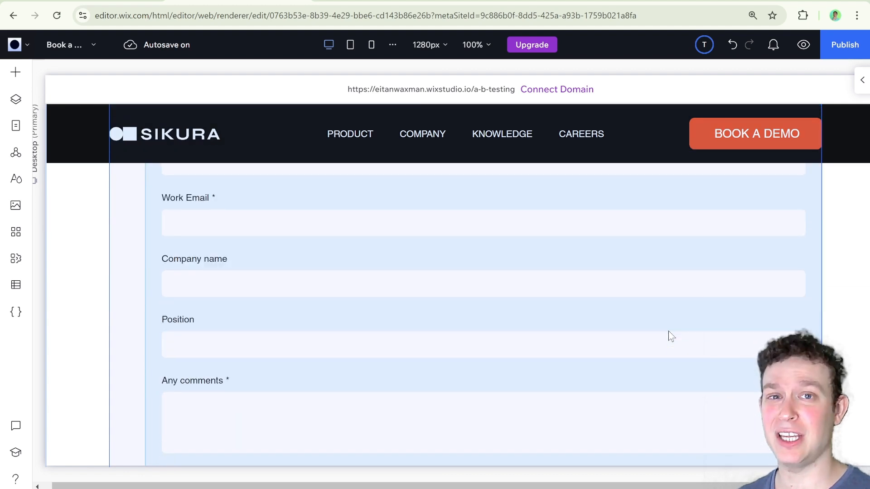
scroll(543, 320, "up", 3)
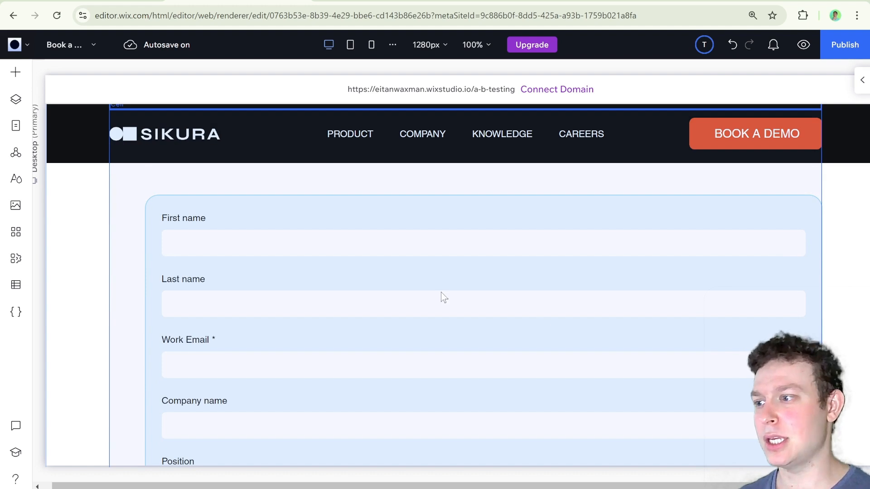
scroll(505, 317, "up", 5)
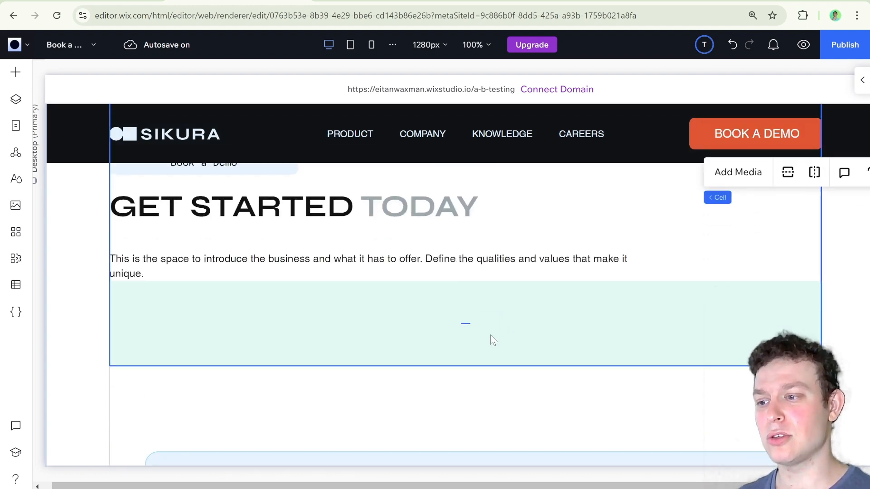
scroll(513, 369, "down", 8)
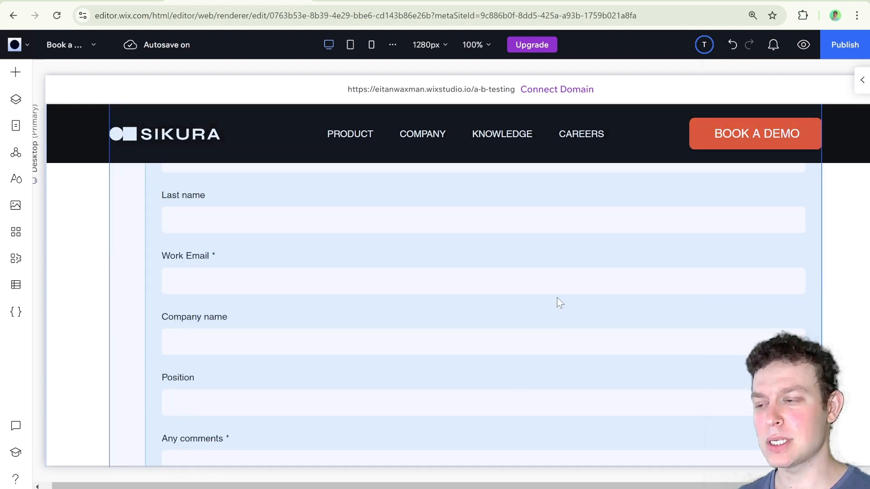
scroll(418, 296, "down", 2)
scroll(418, 295, "down", 1)
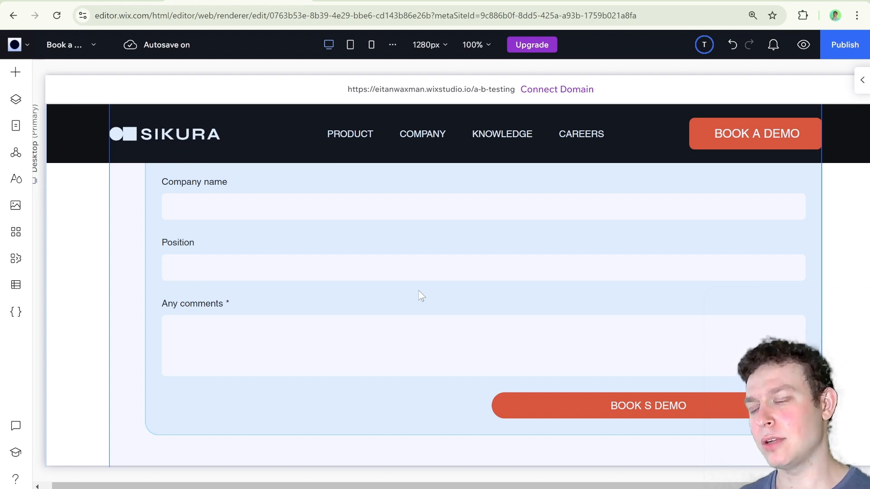
scroll(337, 307, "up", 10)
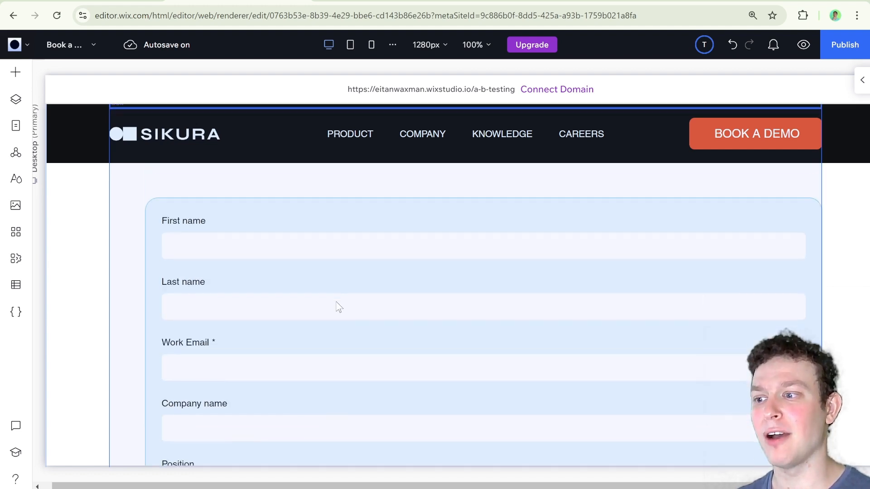
scroll(338, 307, "down", 3)
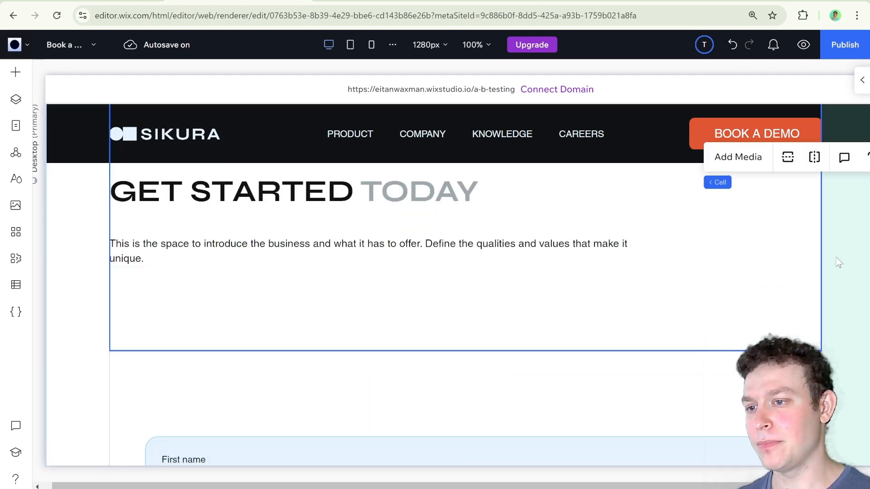
Step: Add an empty row to the section grid between the heading row and the form row on Book a demo B
left_click(837, 262)
left_click(582, 312)
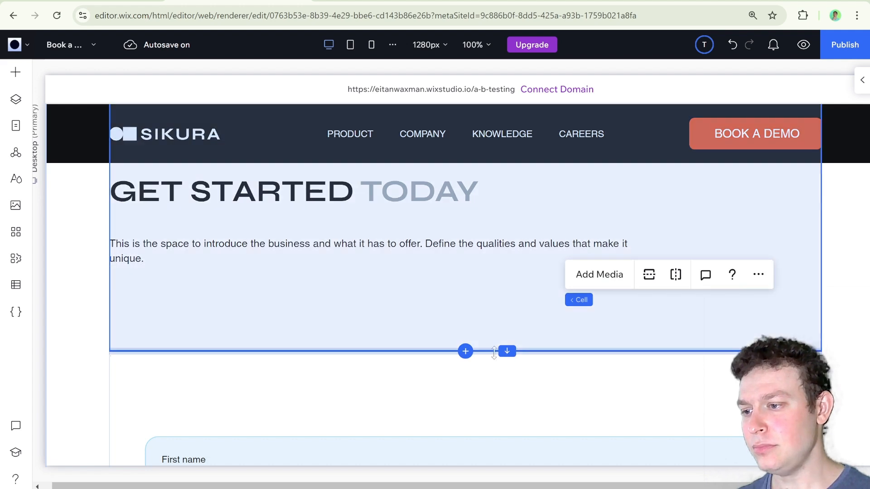
left_click(465, 356)
left_click(465, 353)
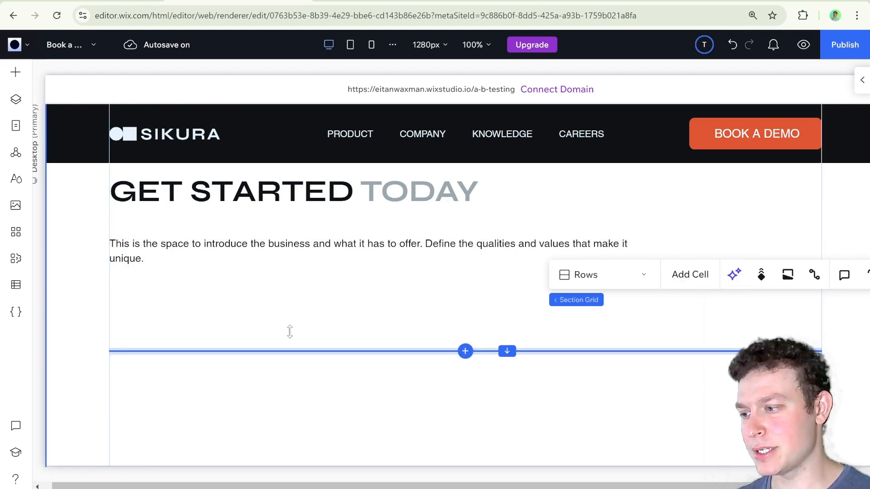
scroll(412, 339, "down", 3)
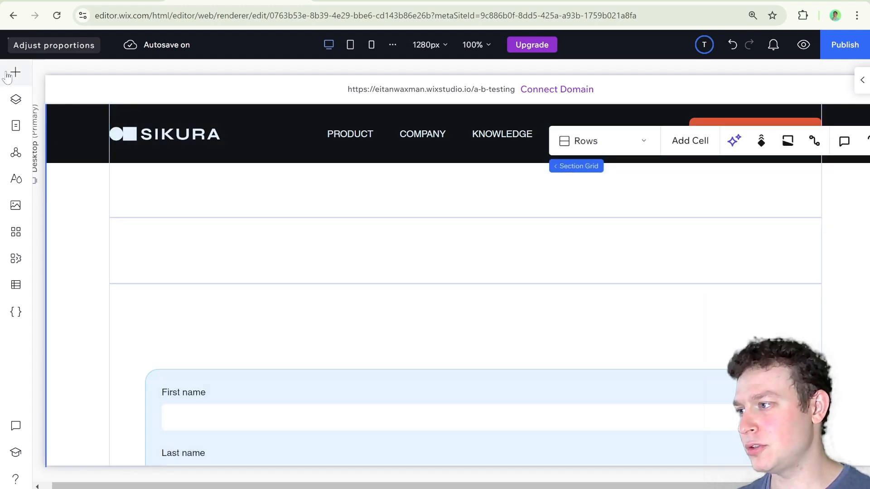
Step: Add a Start Now button centred in the empty row between the heading and the form
left_click(7, 74)
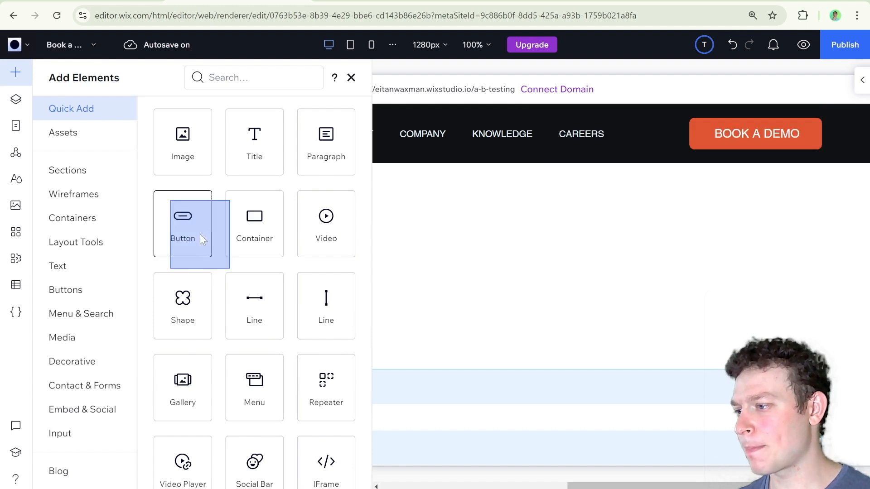
left_click(196, 239)
left_click_drag(485, 266, 482, 254)
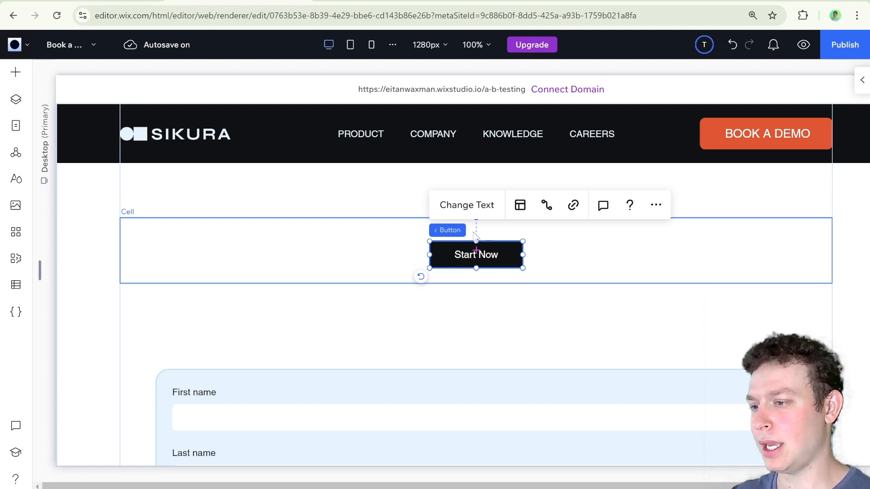
Step: Open the original Book a demo page and go to its two-column section with the heading and form
left_click(15, 126)
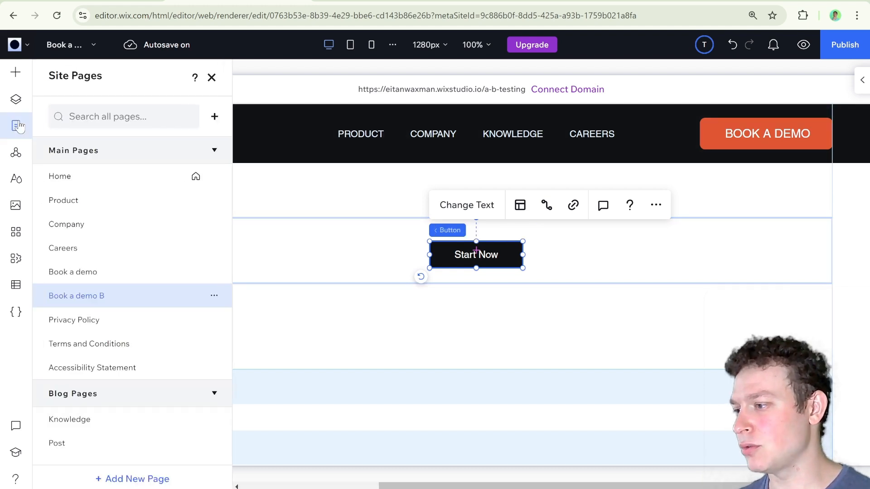
left_click(96, 273)
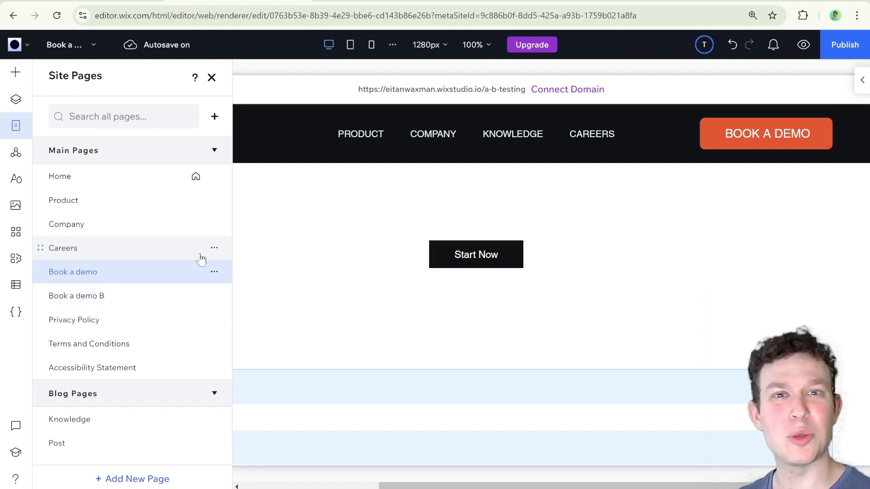
left_click(16, 125)
scroll(419, 252, "down", 4)
left_click(420, 253)
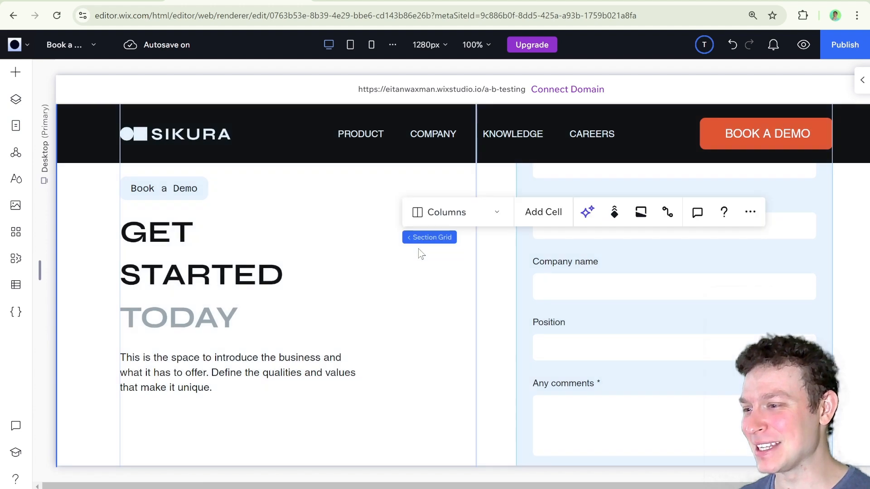
scroll(321, 290, "down", 3)
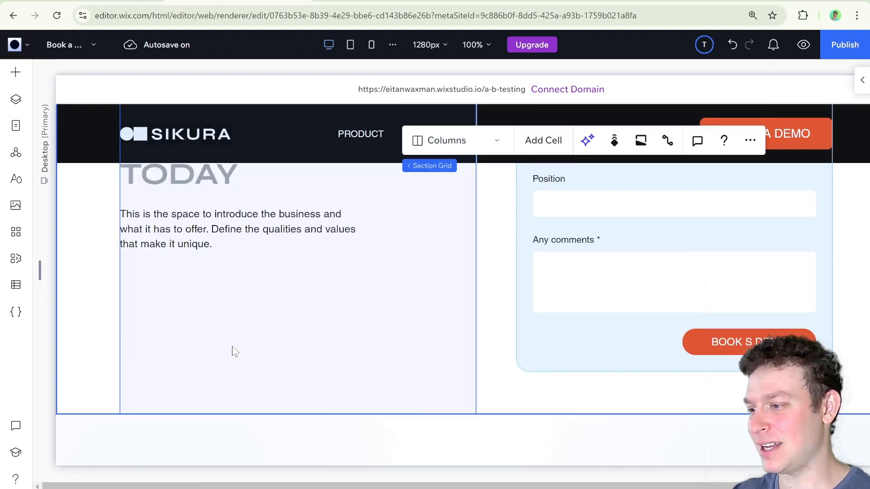
Step: Place a Start Now button directly below the intro paragraph in the heading column's stack on Book a demo
scroll(423, 300, "up", 5)
left_click(565, 308)
left_click_drag(564, 309, 222, 375)
scroll(313, 354, "down", 3)
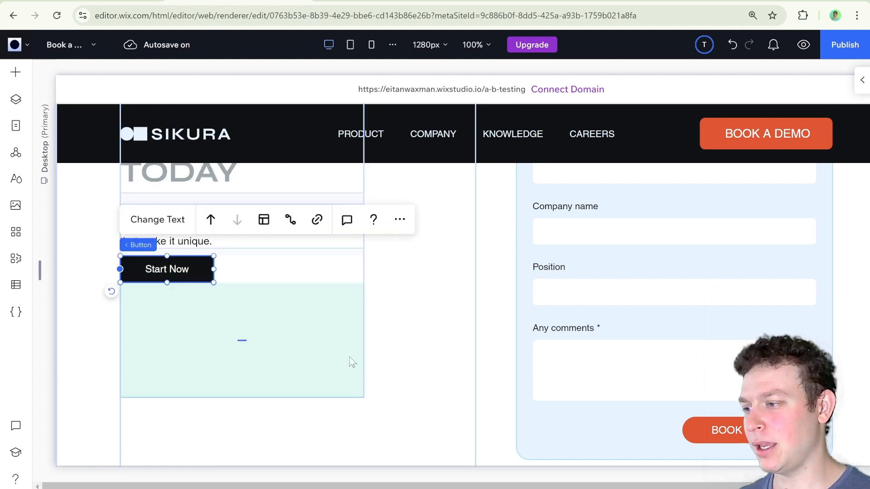
scroll(394, 352, "up", 2)
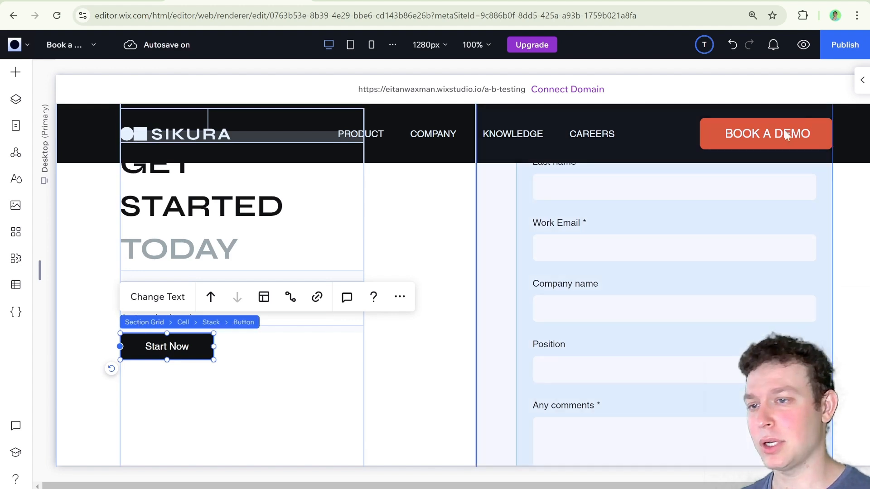
Step: Publish the site and enable click tracking from the Button Clicks report in the site dashboard
left_click(857, 52)
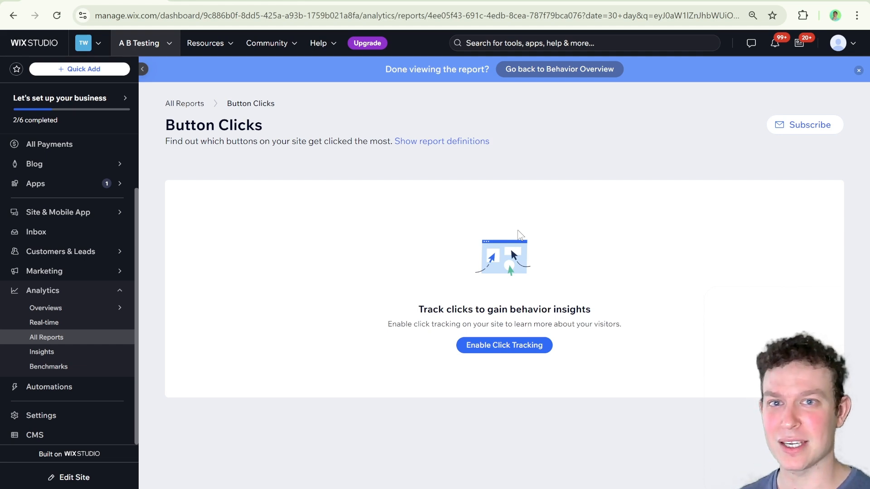
left_click(500, 345)
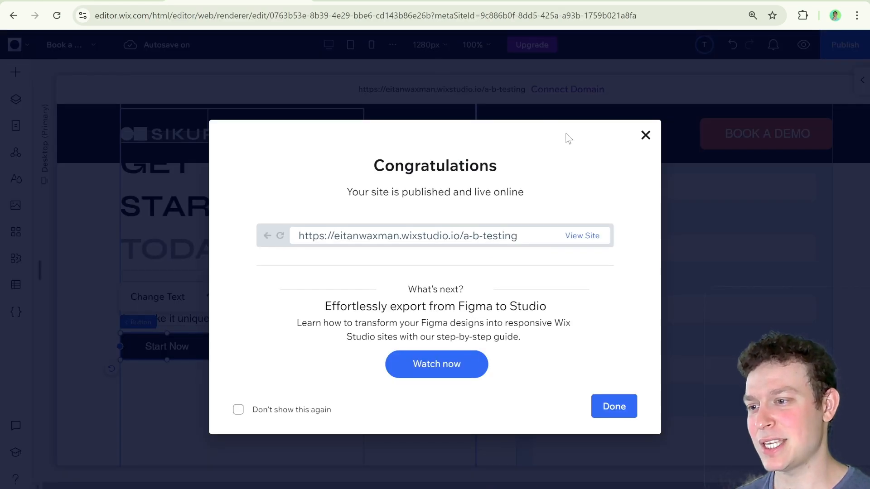
Step: View the published site, go to its /book-a-demo address and check the live page's Start Now button
left_click(583, 236)
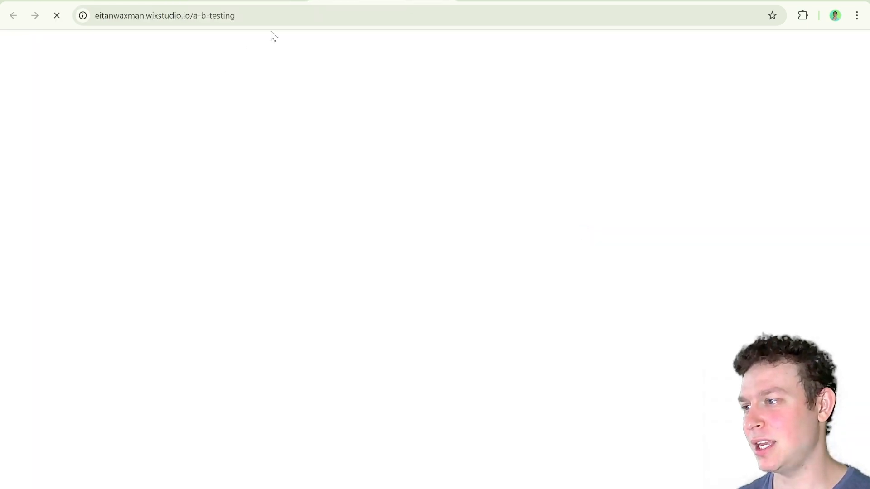
left_click(282, 22)
left_click(317, 18)
left_click(335, 14)
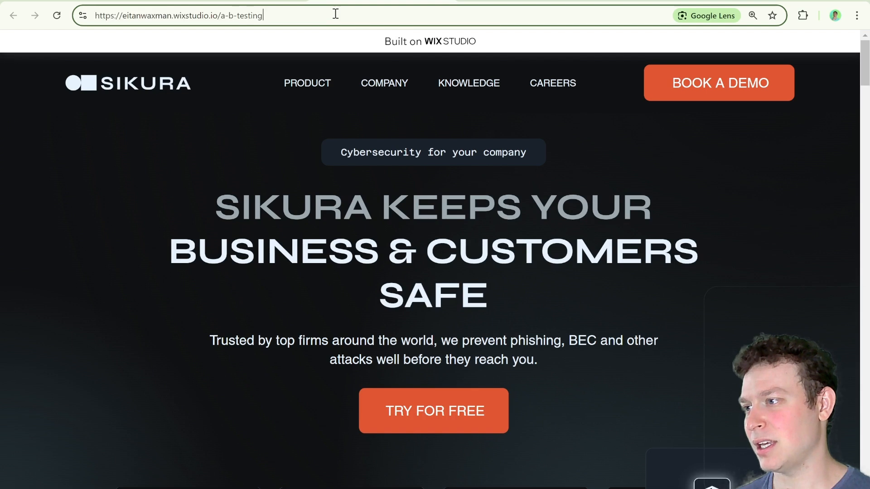
type("/")
type("bkok")
key("BackSpace")
key("BackSpace")
key("BackSpace")
type("ook-a-")
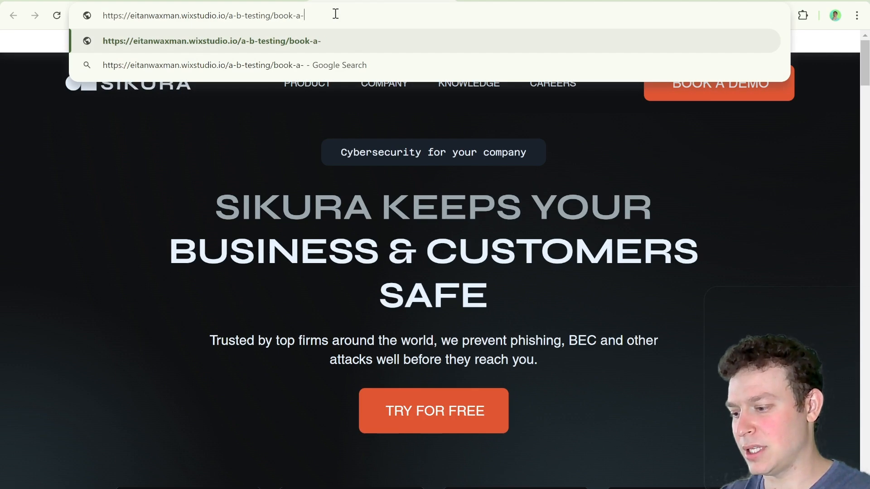
type("demo")
key("Return")
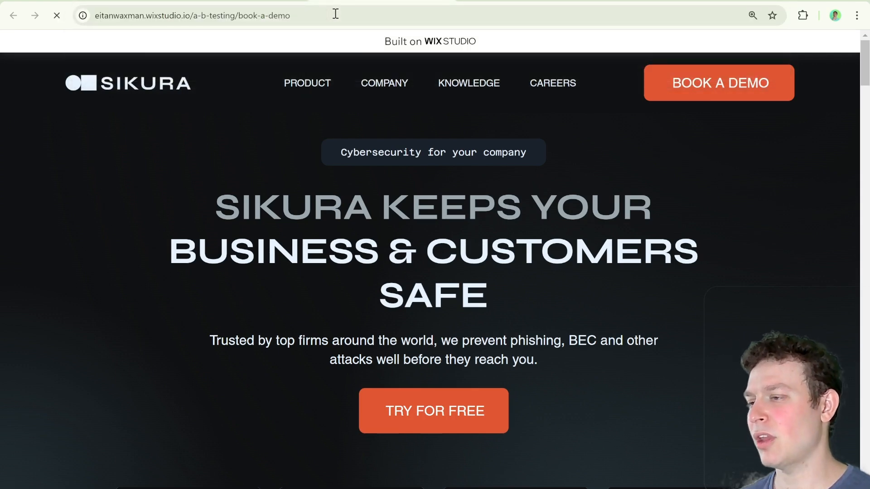
scroll(274, 219, "down", 3)
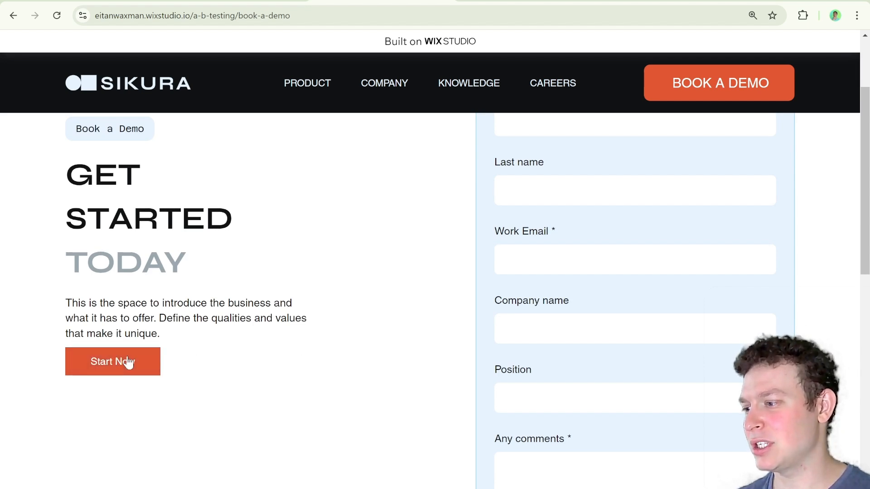
Step: Copy the live book-a-demo address, load it in a new Incognito window, check the Start Now button and close the window
left_click(306, 14)
key("ctrl+c")
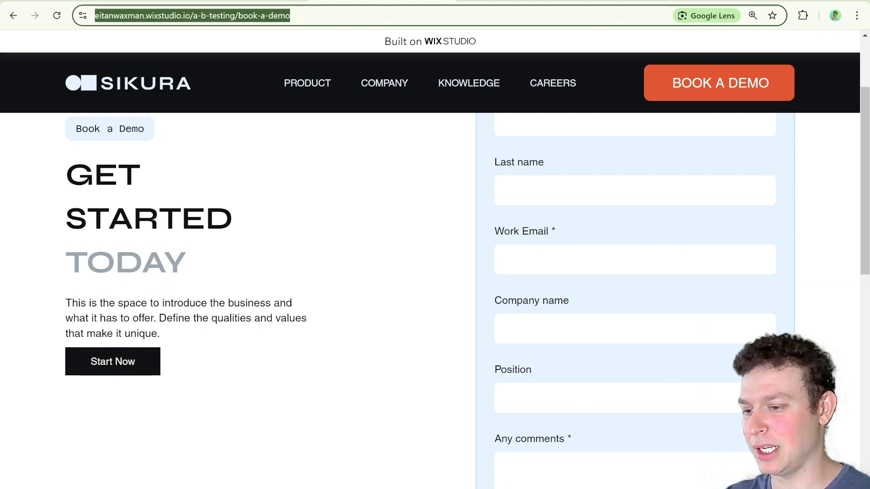
right_click(596, 488)
left_click(579, 413)
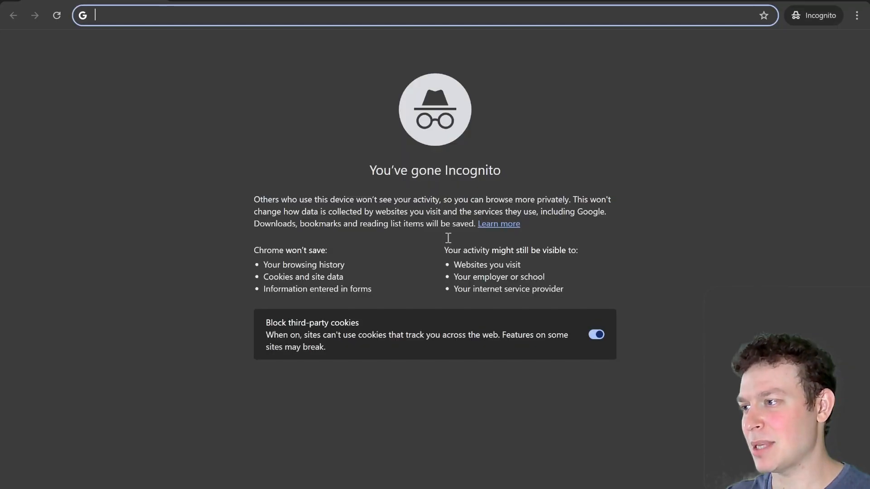
key("ctrl+v")
key("Return")
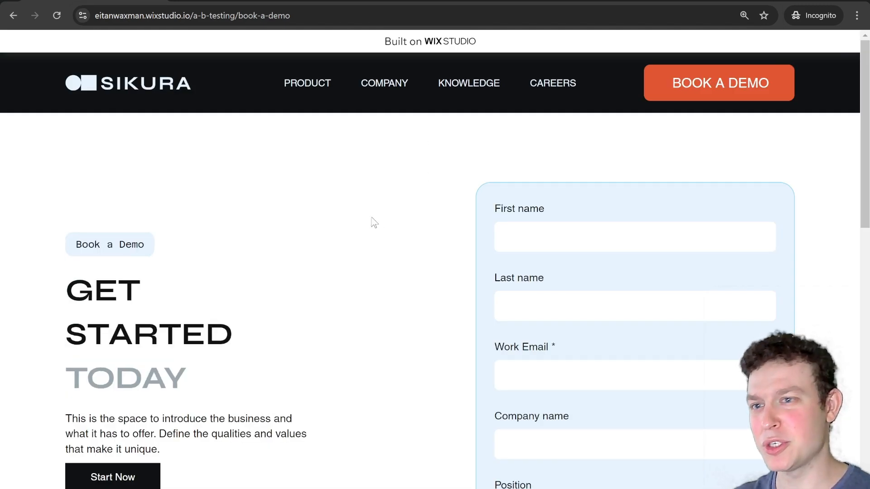
scroll(367, 222, "down", 2)
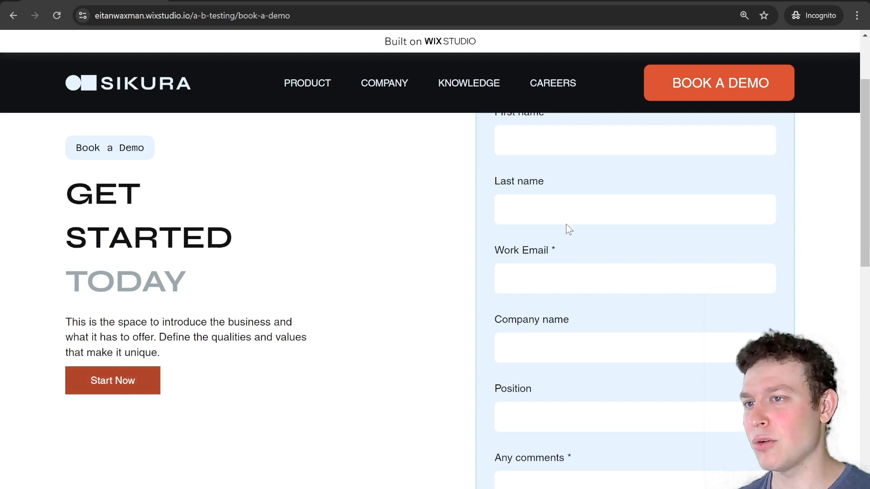
left_click(805, 0)
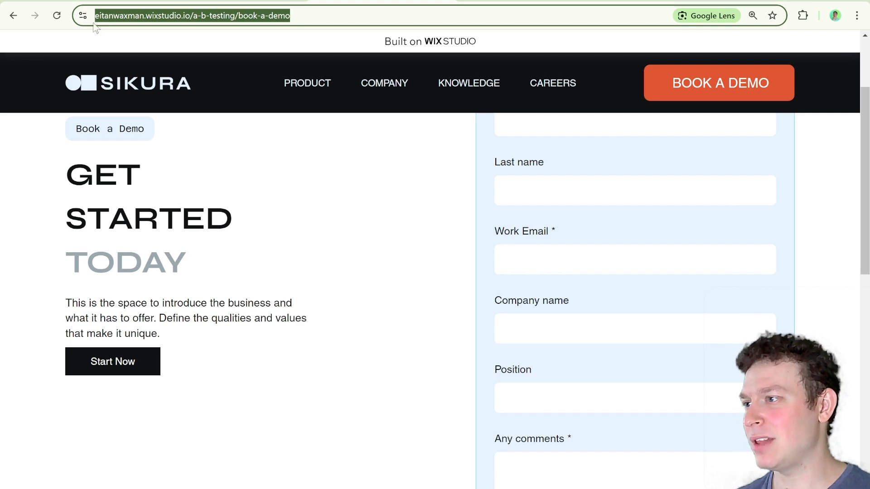
Step: Return to the Button Clicks report in the site dashboard, reload it and read the click tracking status
left_click(200, 1)
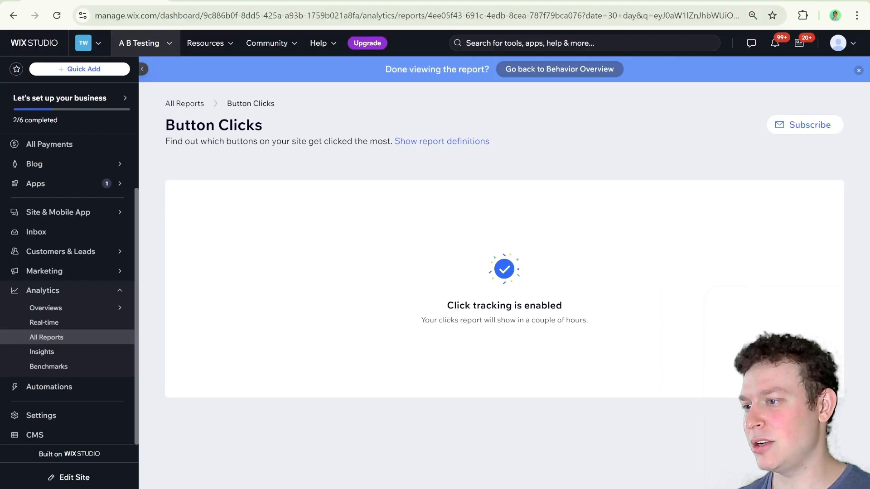
left_click(396, 19)
key("Return")
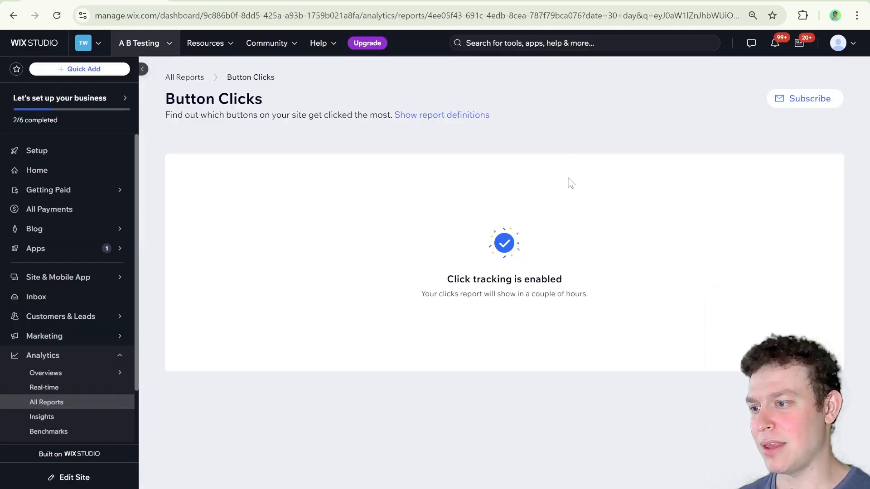
left_click_drag(416, 299, 595, 307)
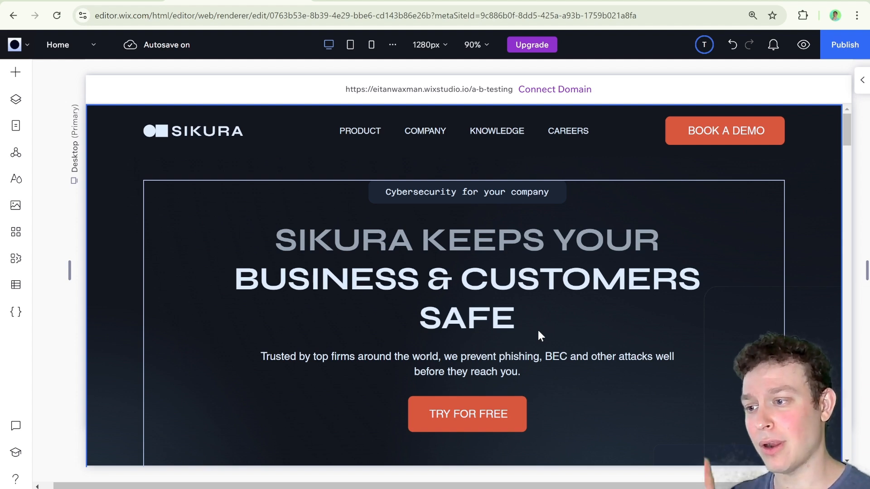
scroll(395, 242, "down", 3)
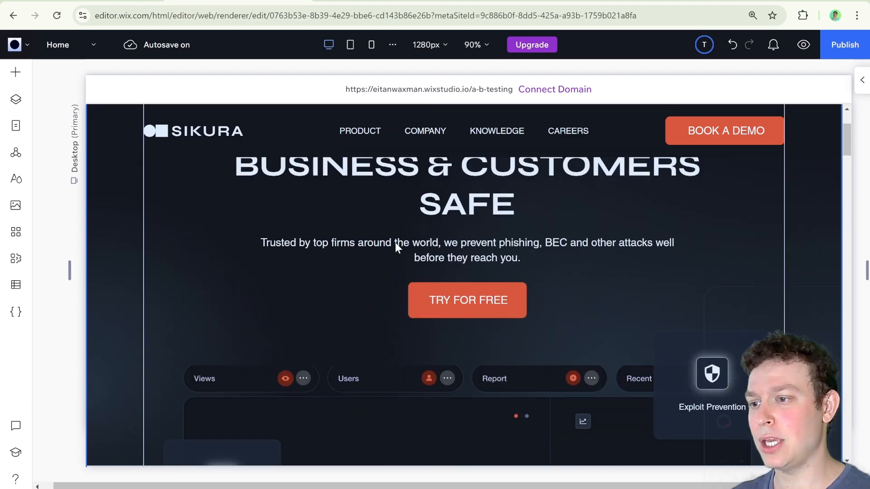
scroll(395, 243, "up", 3)
scroll(395, 243, "down", 1)
scroll(396, 243, "up", 1)
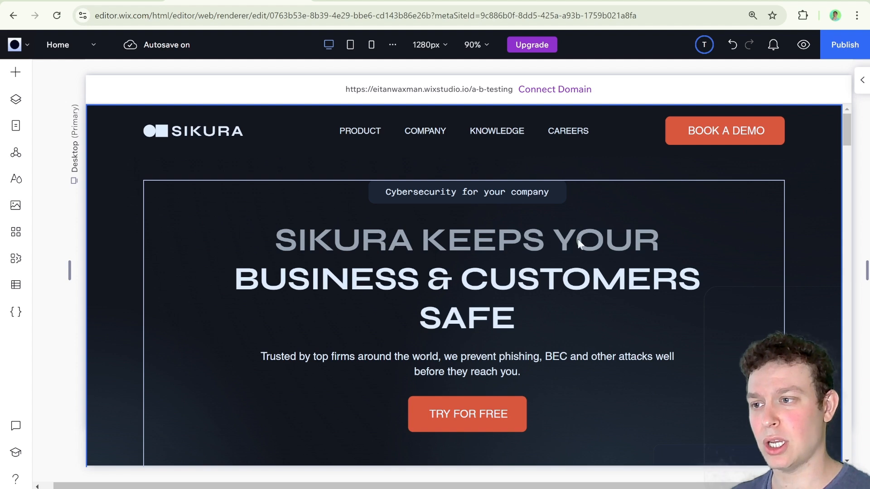
Step: Publish the current version of the site and dismiss the publishing confirmation
left_click(836, 47)
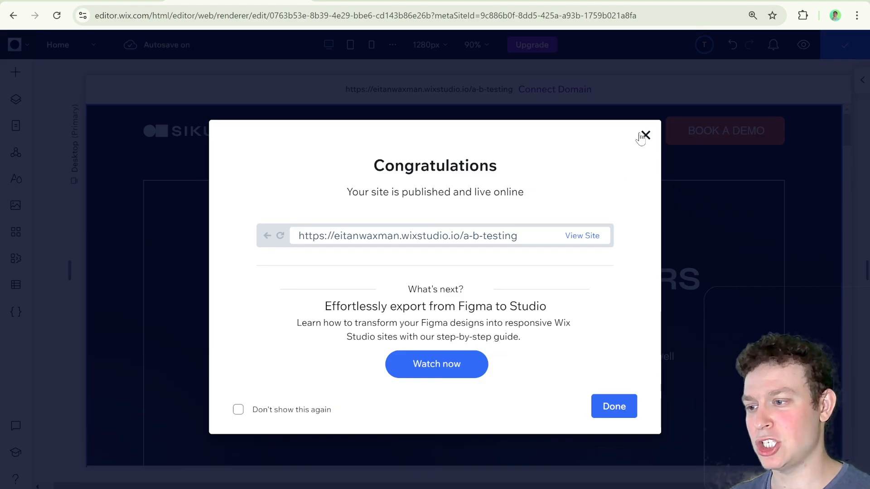
left_click(644, 136)
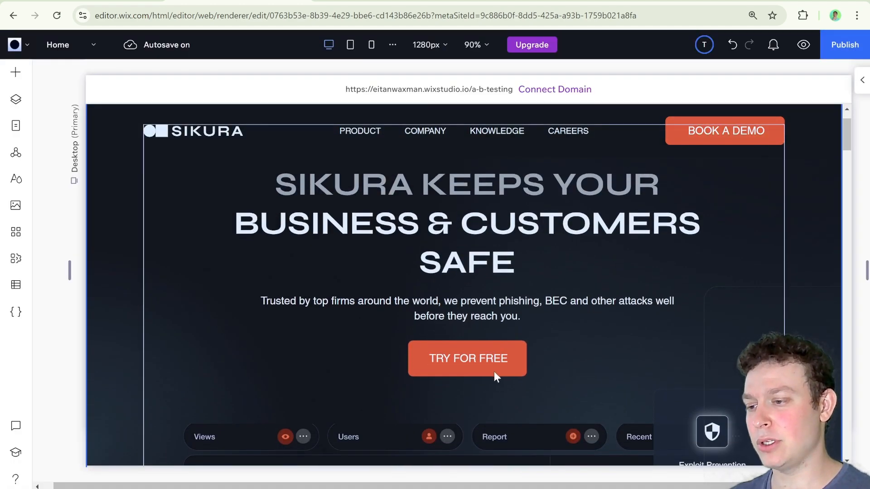
Step: Change the regular-state background fill of the hero section's Try for Free button to the lime green custom color
left_click(488, 348)
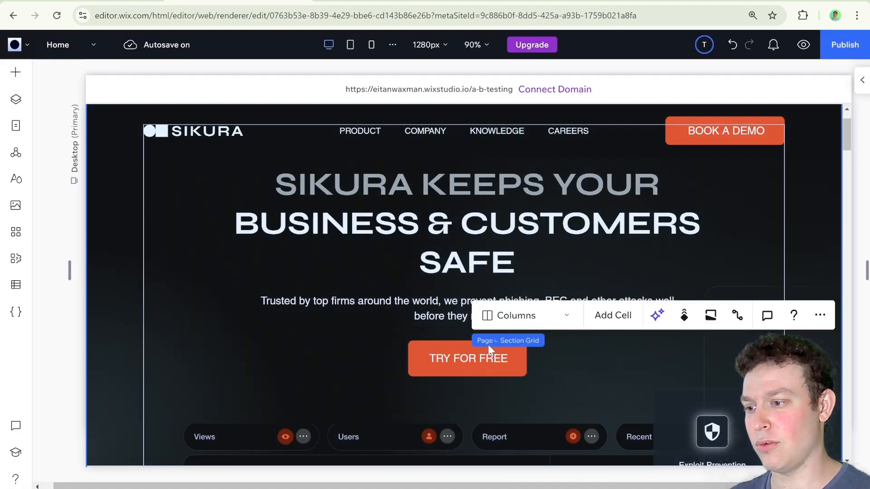
left_click(458, 346)
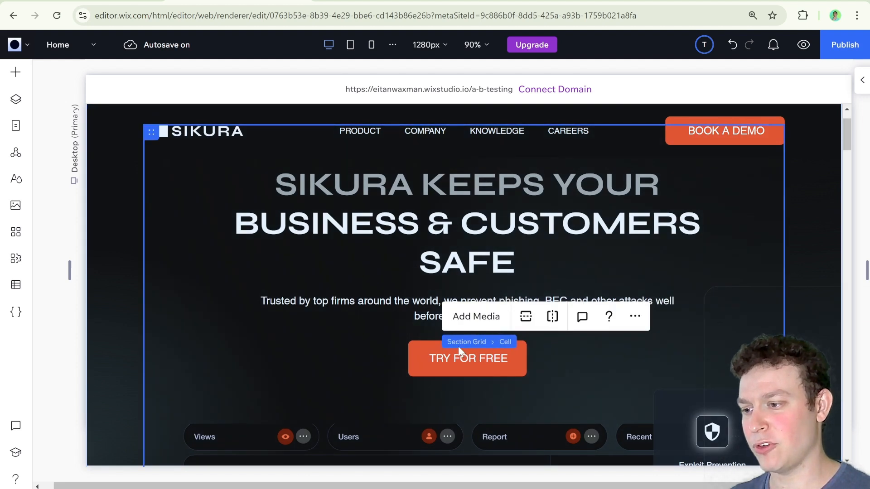
left_click(414, 366)
left_click(467, 372)
left_click(466, 372)
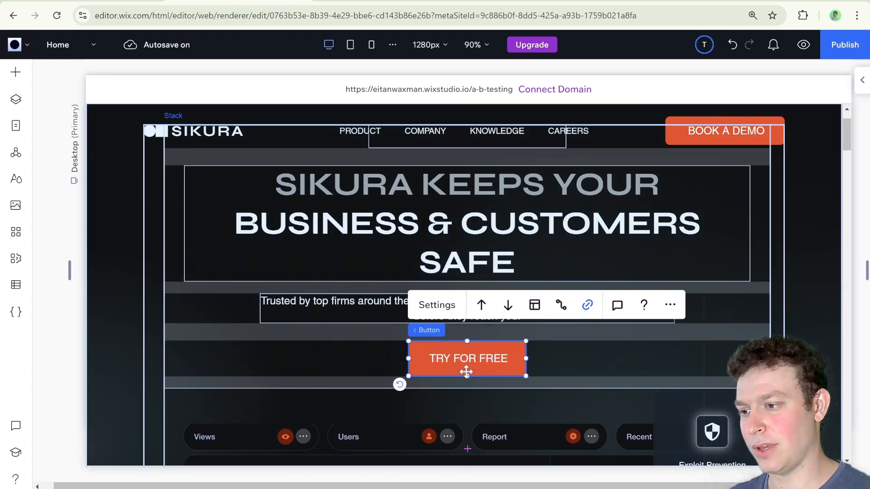
scroll(613, 331, "down", 1)
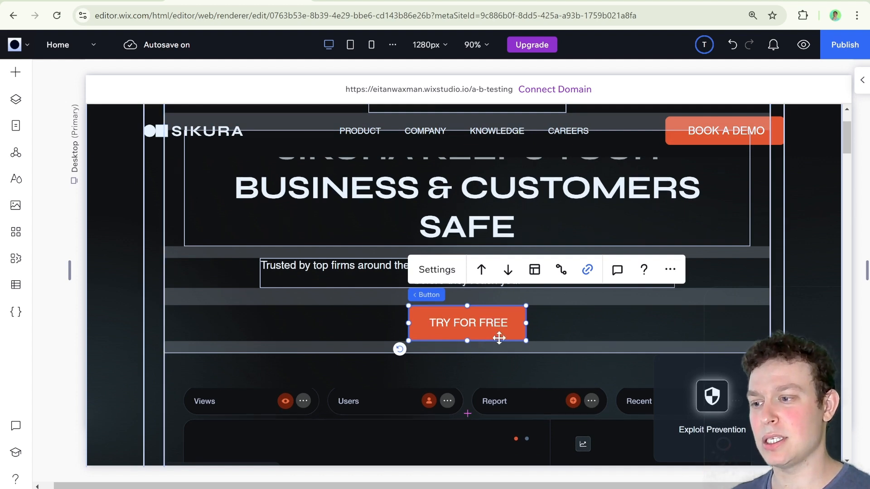
left_click(862, 80)
scroll(828, 213, "down", 2)
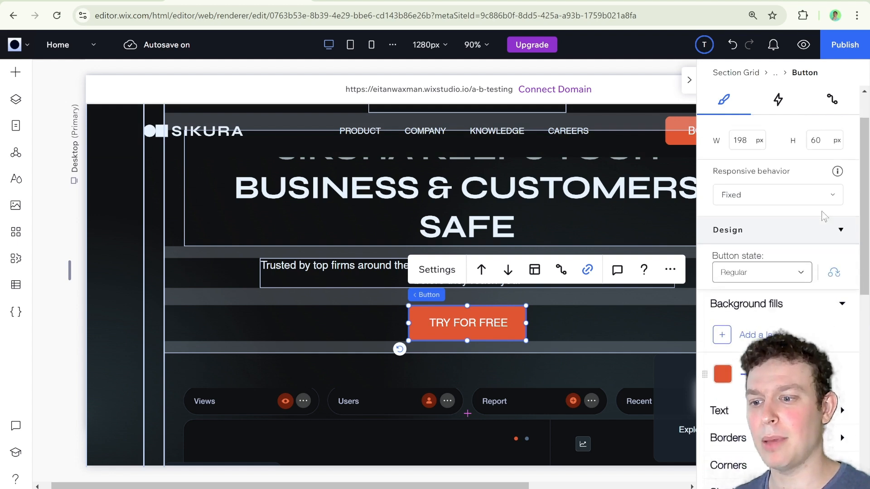
left_click(722, 351)
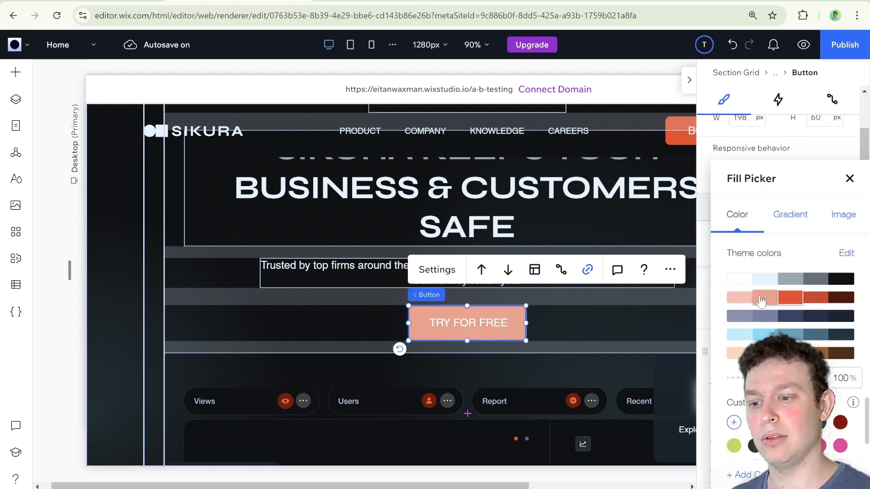
left_click(734, 446)
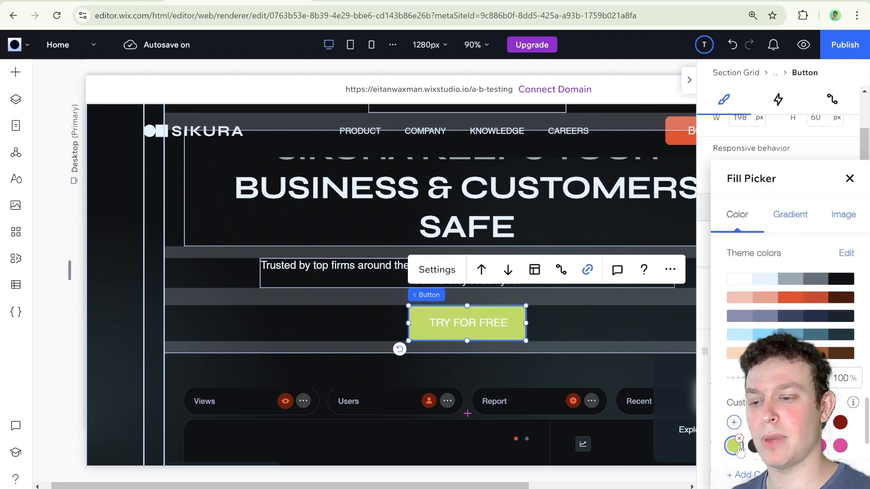
left_click(659, 320)
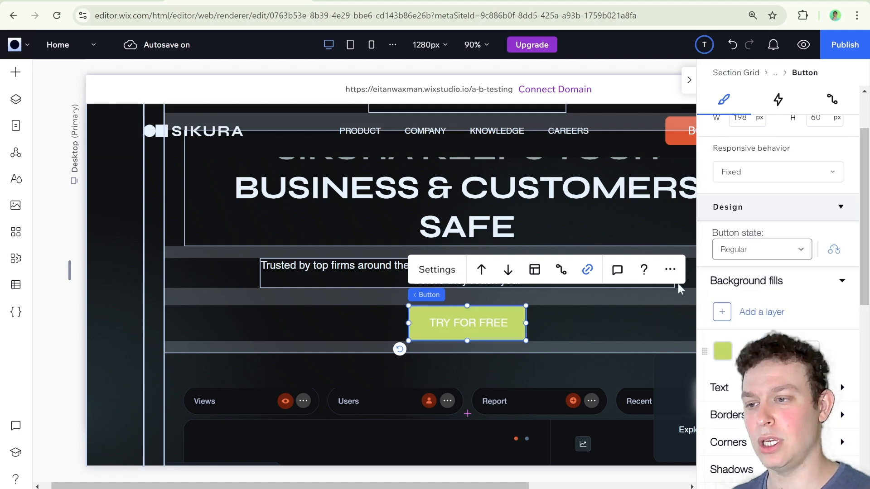
left_click(689, 80)
scroll(705, 275, "down", 2)
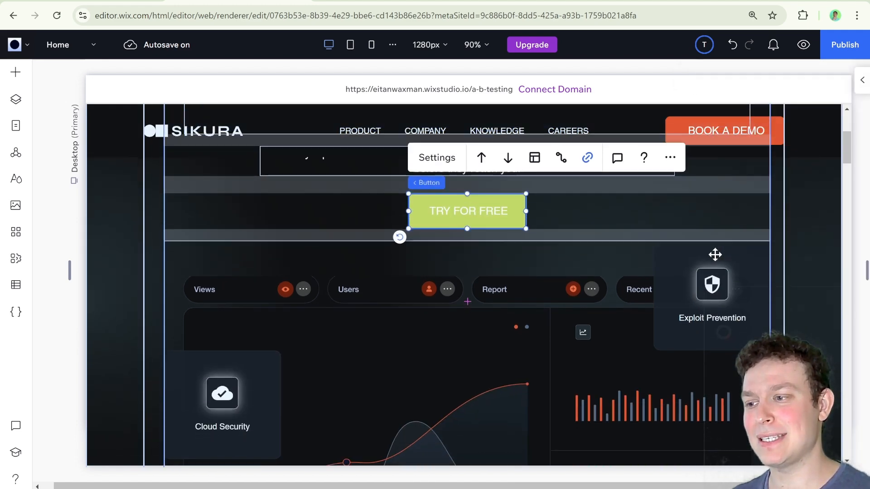
scroll(715, 255, "up", 2)
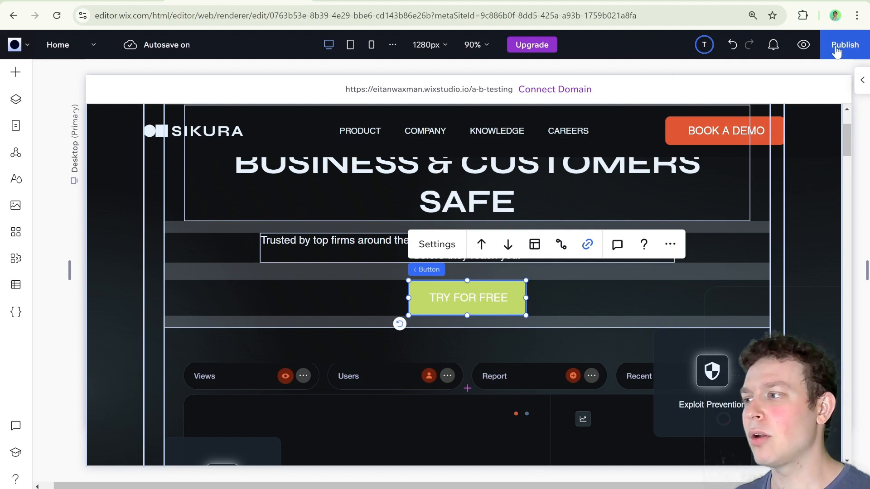
Step: Create a test site from the edited version instead of publishing it live
left_click(22, 45)
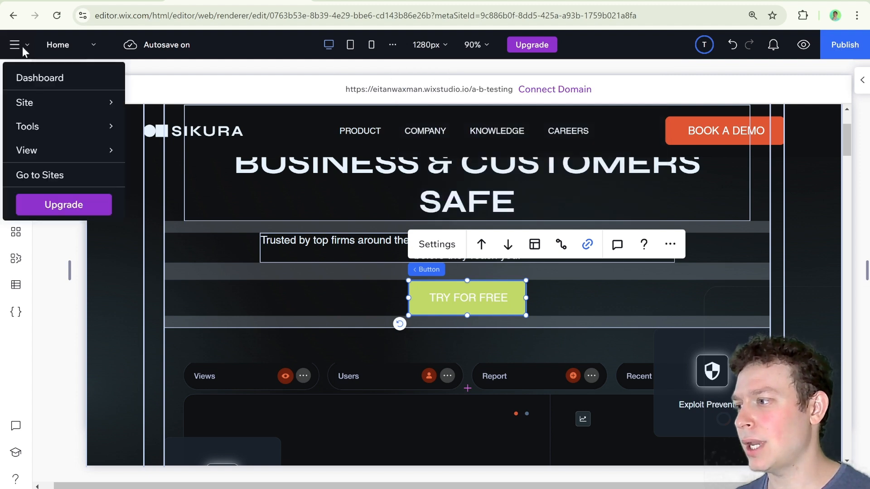
mouse_move(40, 105)
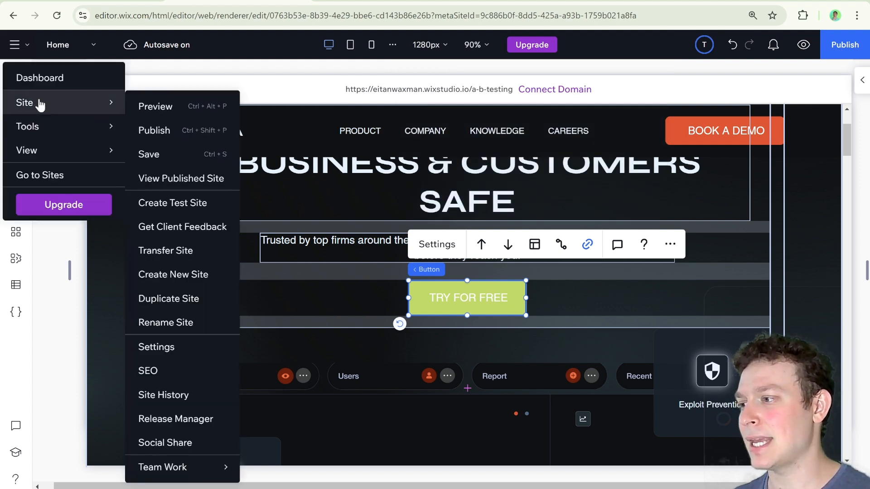
left_click(189, 202)
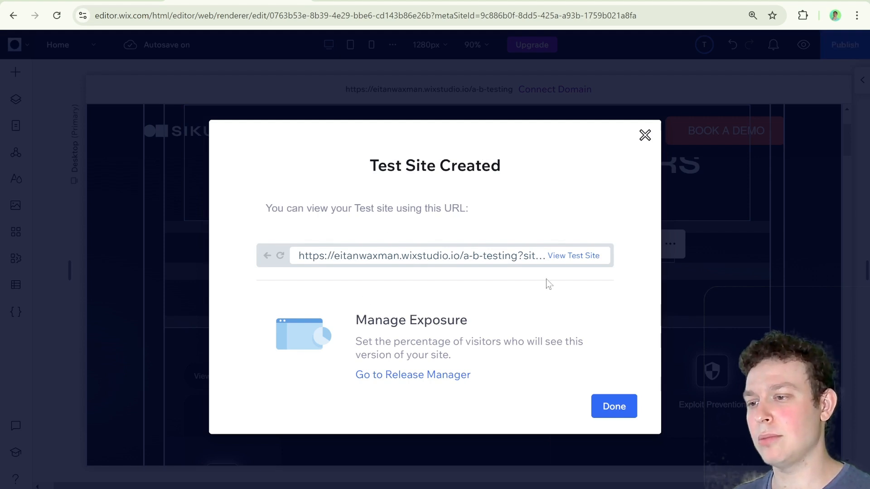
Step: View the new test site and check its Try for Free button on the home page
left_click(584, 257)
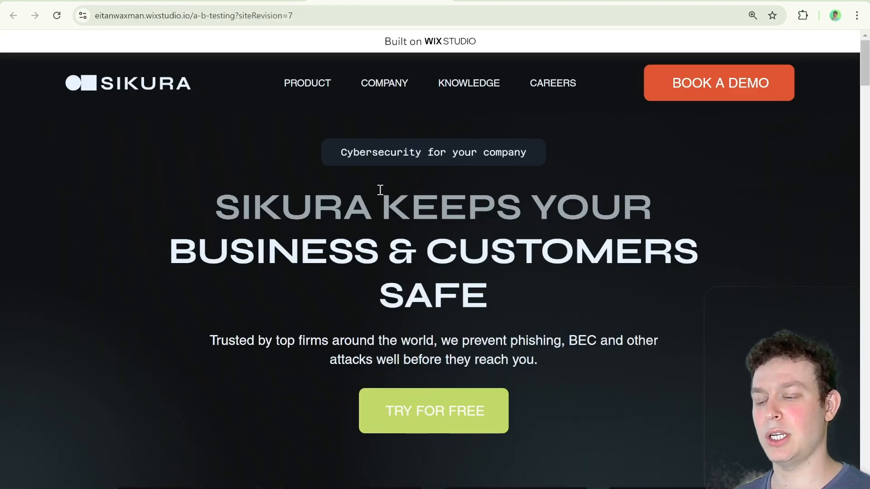
scroll(408, 195, "down", 2)
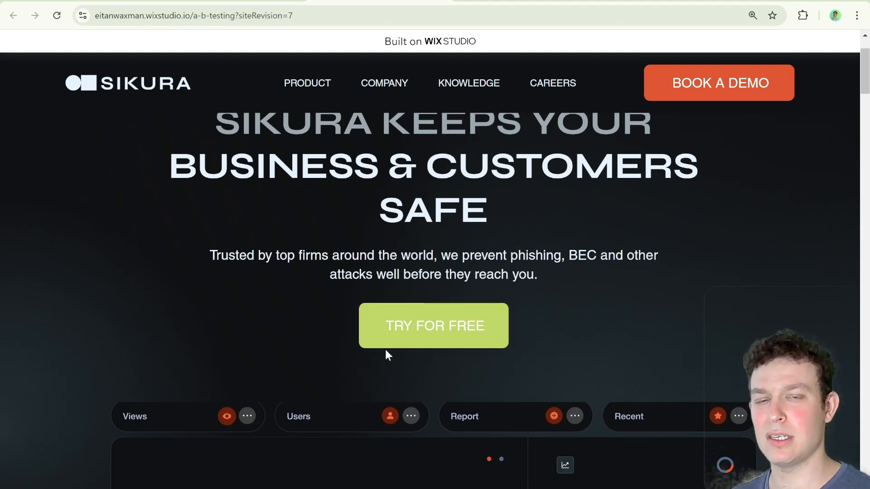
scroll(320, 333, "up", 2)
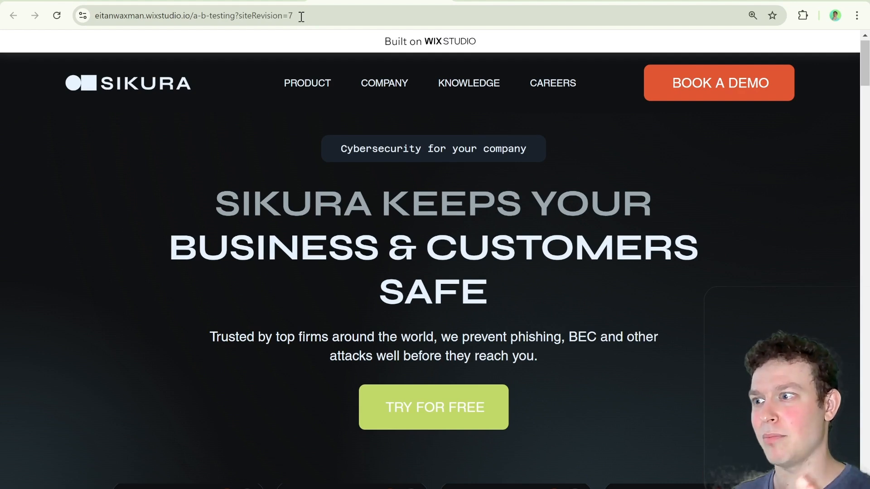
Step: Return to the editor, go to the Release Manager and compare the live and test site versions
left_click(266, 3)
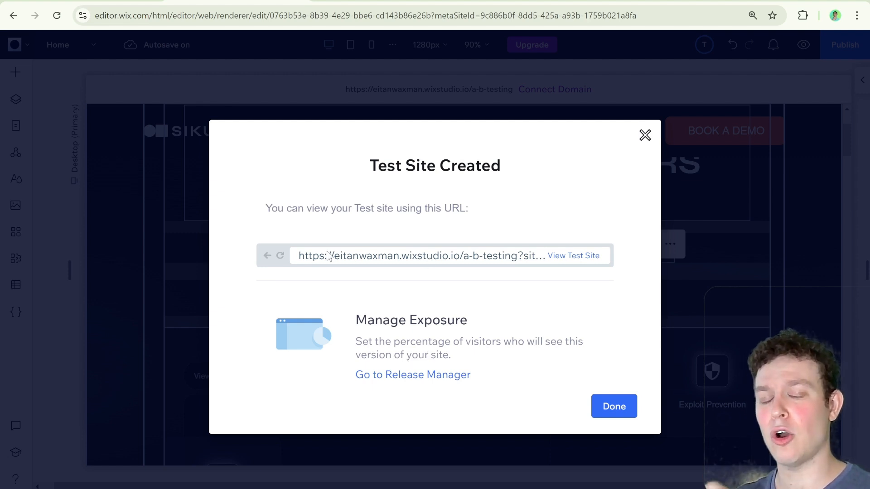
left_click(304, 254)
double_click(335, 256)
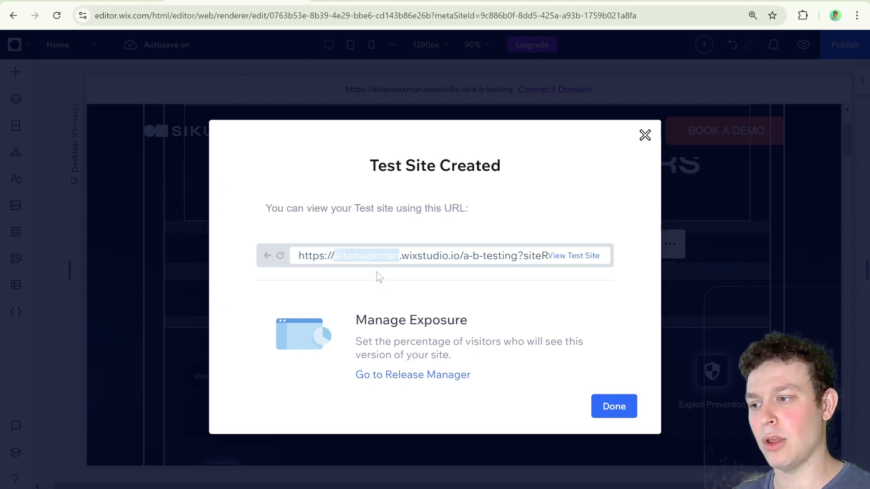
left_click(378, 380)
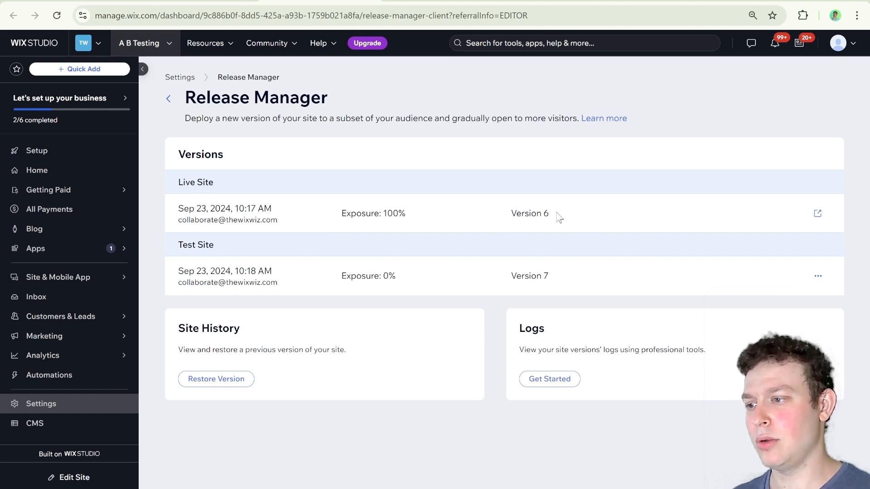
left_click_drag(559, 217, 504, 218)
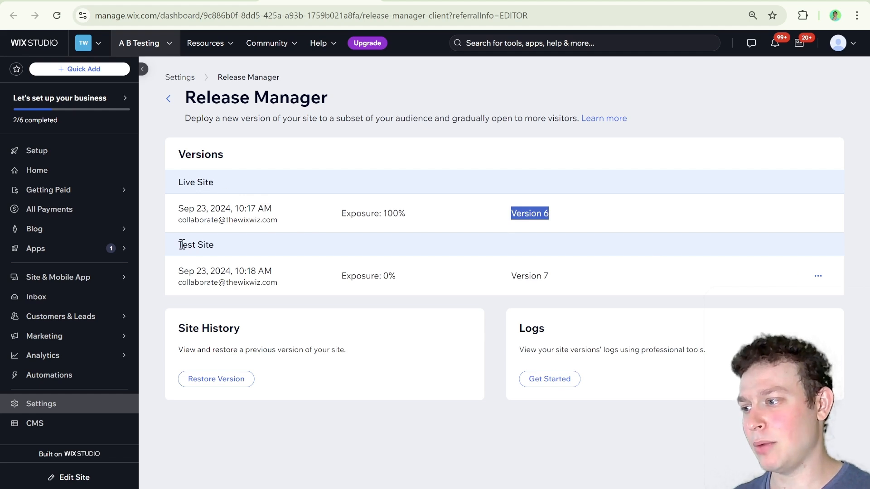
triple_click(521, 276)
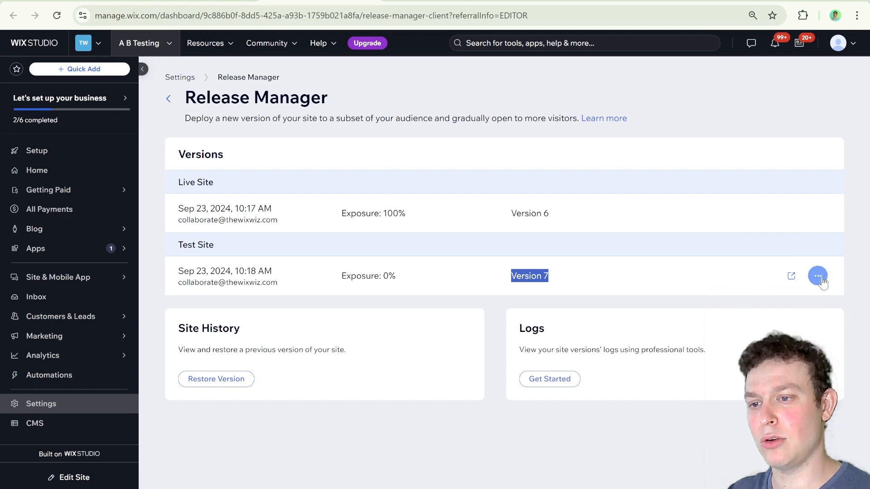
Step: Set the test site's version exposure to 50% and save it
left_click(822, 278)
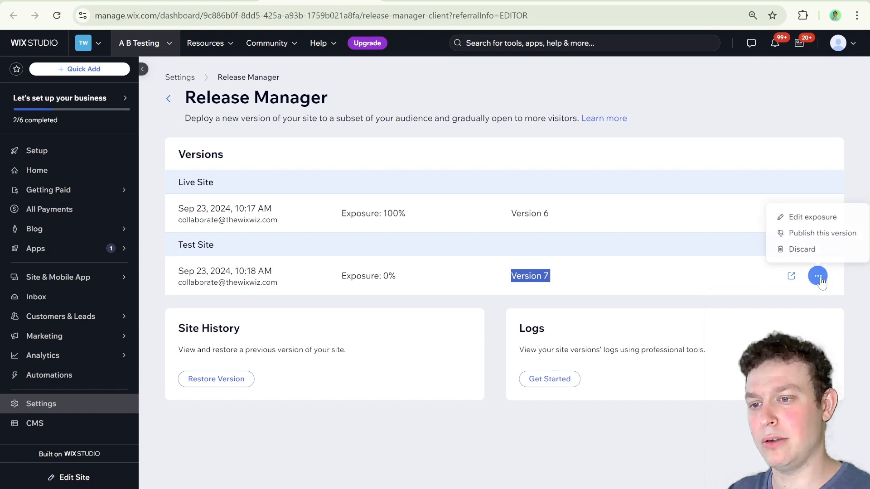
left_click(813, 217)
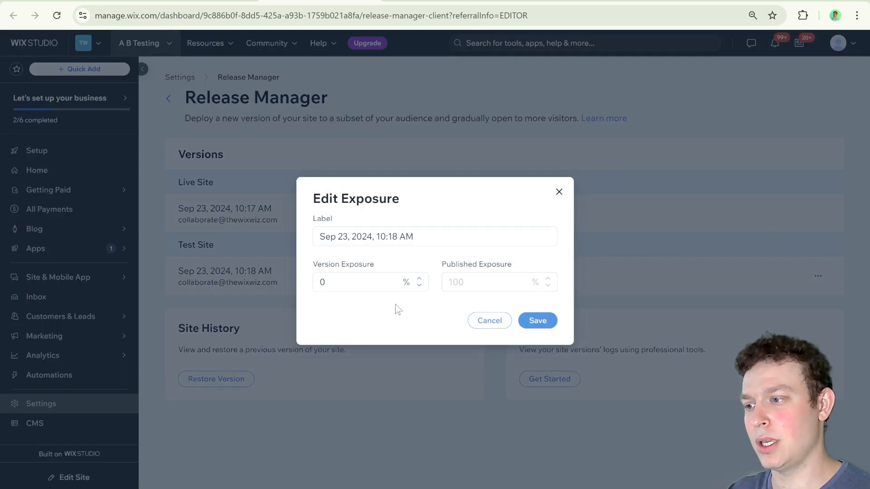
left_click(343, 280)
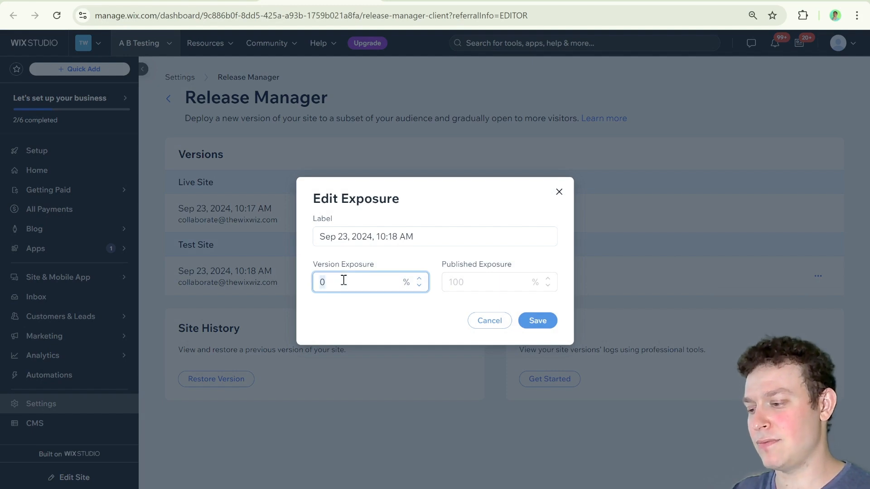
type("50")
left_click(403, 255)
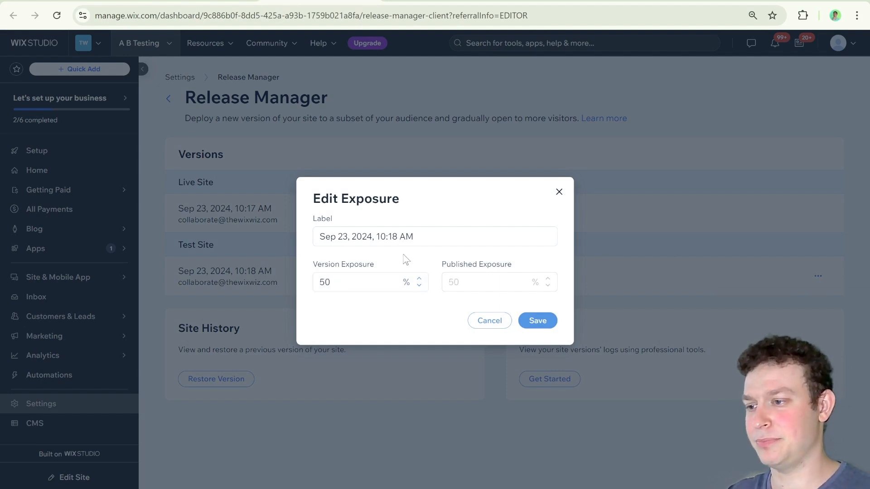
left_click(528, 320)
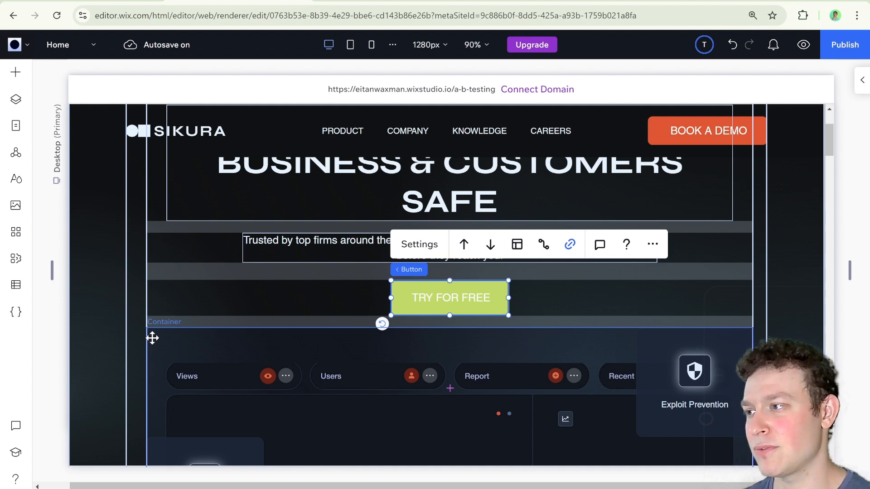
Step: Return to the editor, enable coding for the site, close the Page Code list and collapse the Home page's code area
left_click(9, 317)
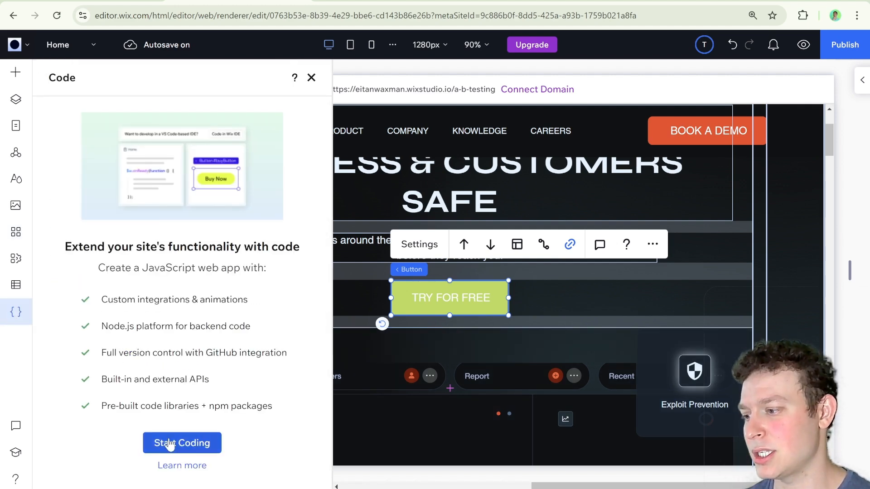
left_click(169, 444)
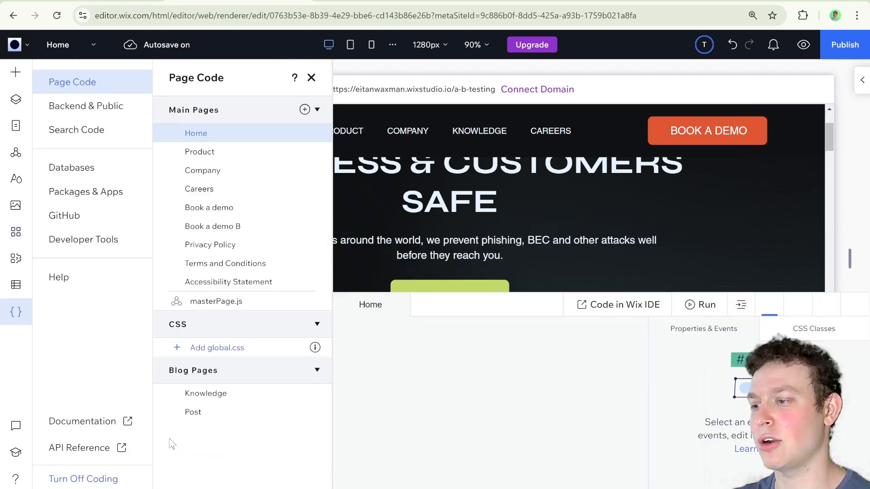
left_click(311, 78)
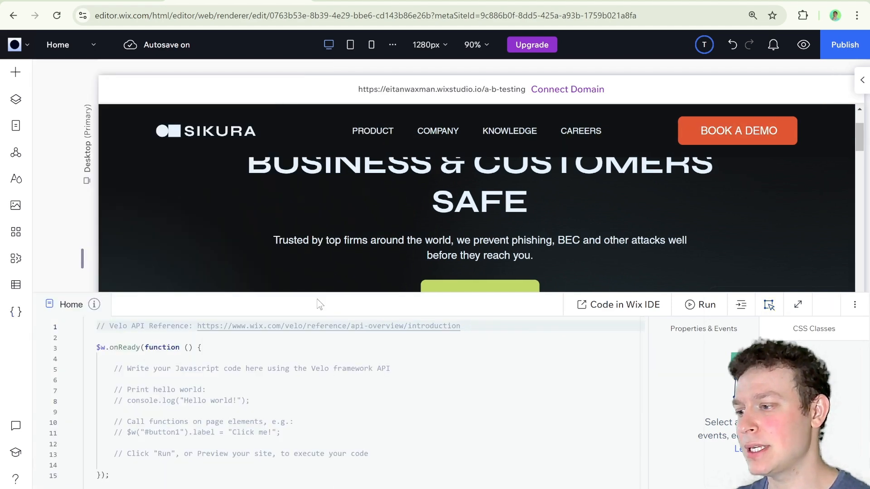
left_click(319, 304)
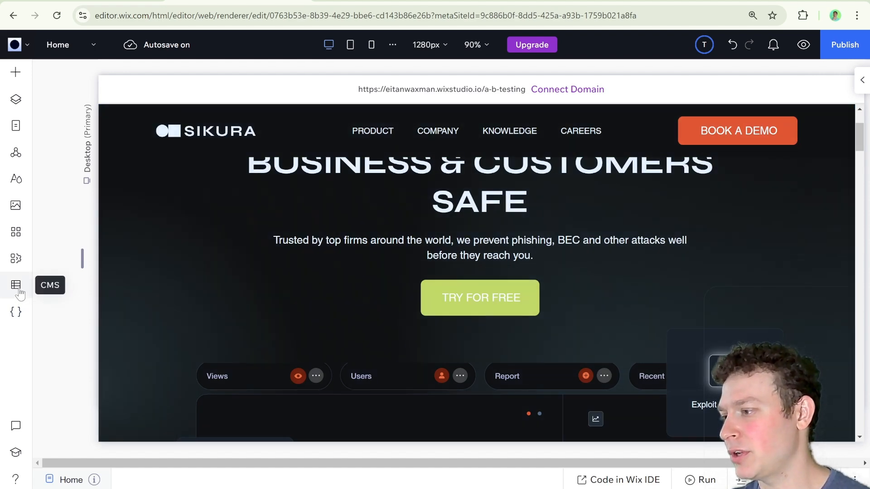
Step: Create a CMS collection from scratch named Tracker, keeping the multiple items option
left_click(17, 286)
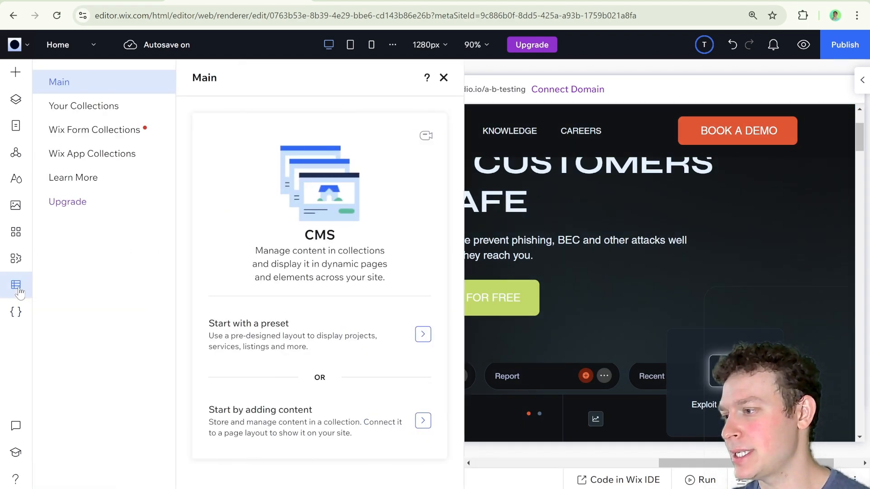
left_click(97, 109)
left_click(309, 316)
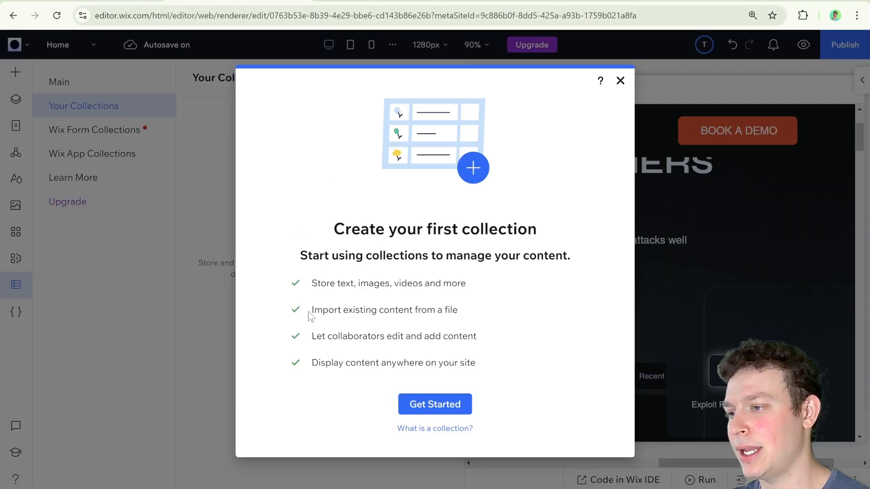
left_click(441, 404)
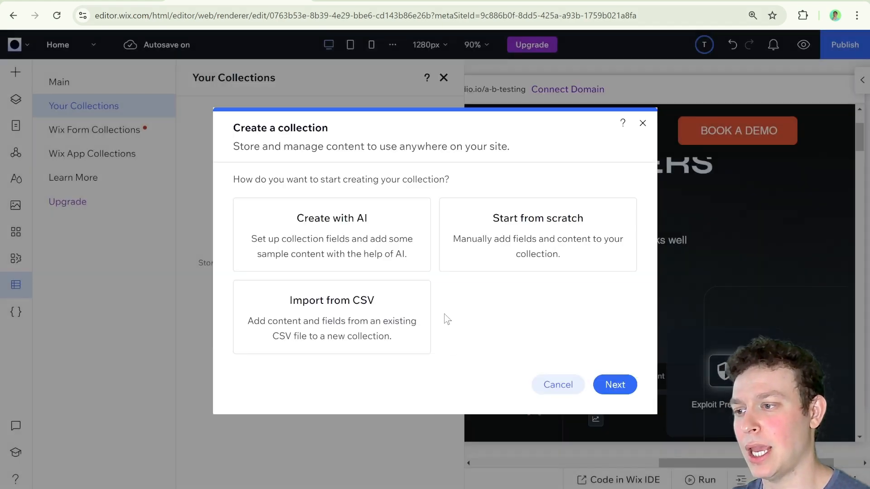
left_click(481, 258)
left_click(616, 390)
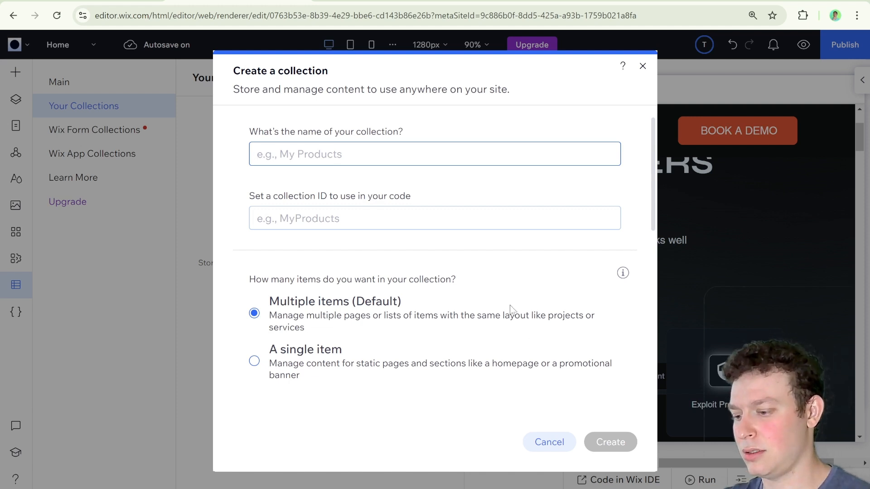
type("Tracker")
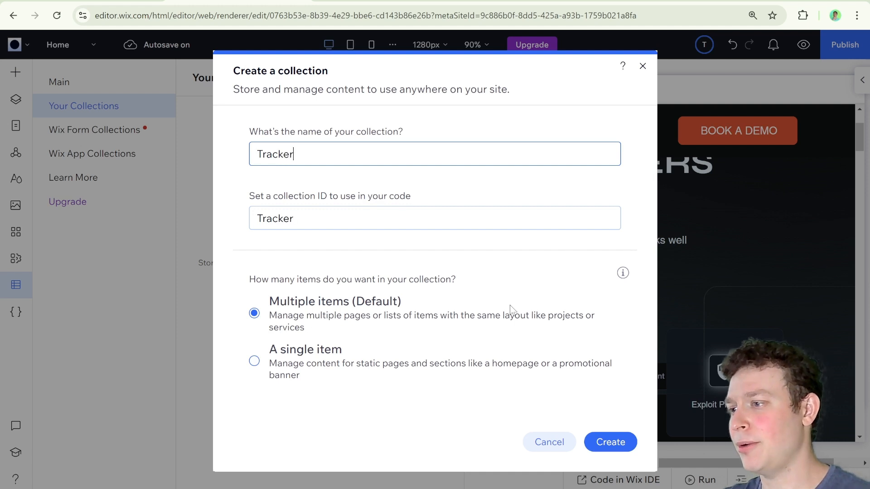
left_click(594, 438)
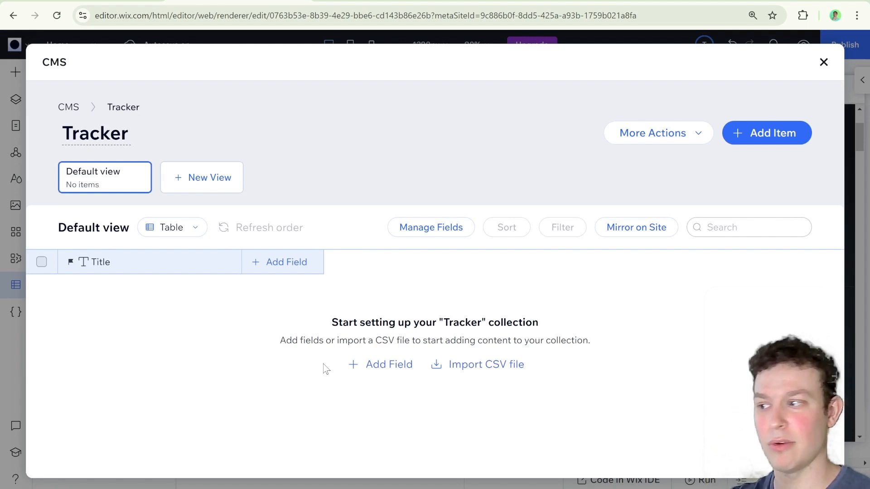
Step: Add a Number field named Clicks to the Tracker collection
left_click(291, 270)
left_click(455, 271)
scroll(454, 272, "down", 3)
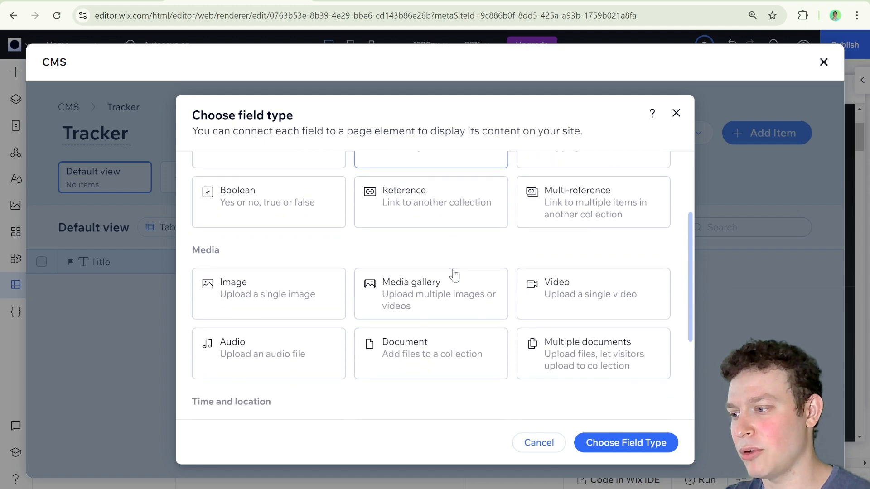
scroll(454, 273, "down", 3)
scroll(455, 273, "up", 6)
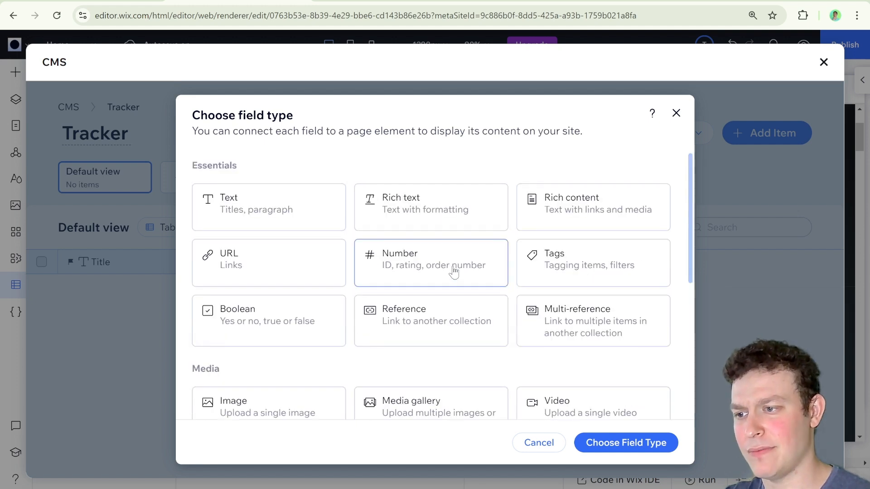
left_click(422, 268)
left_click(626, 432)
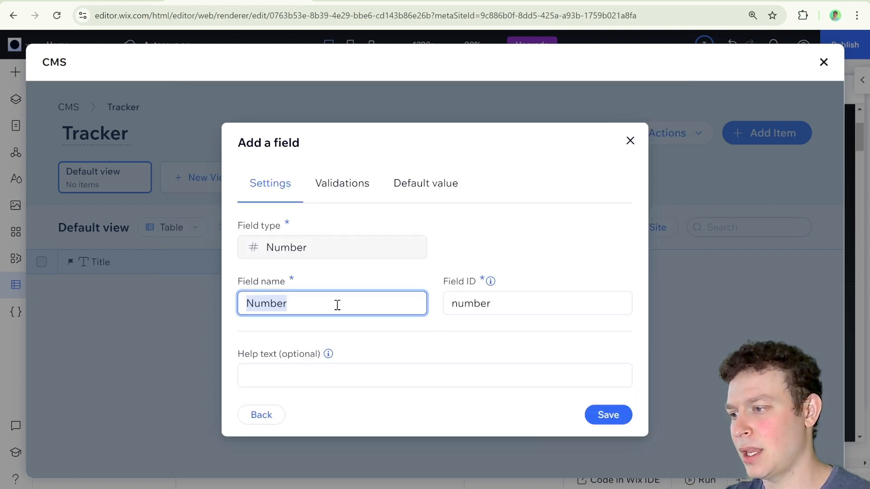
type("Click")
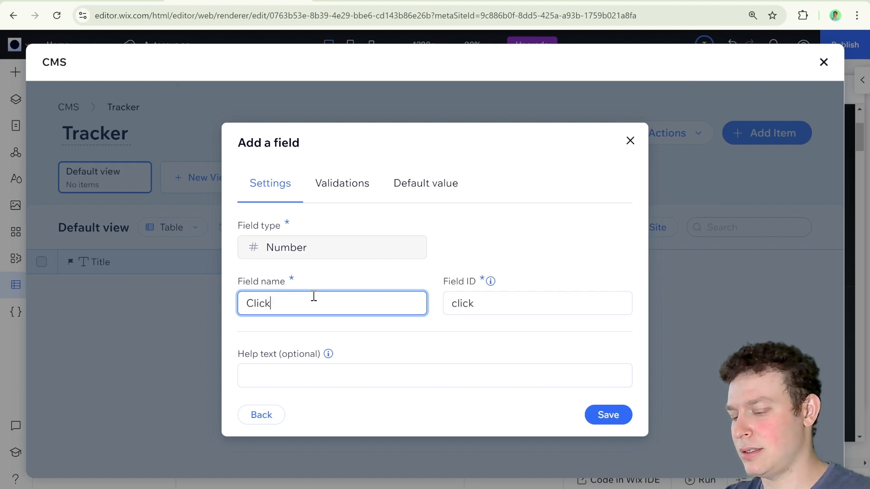
type("s")
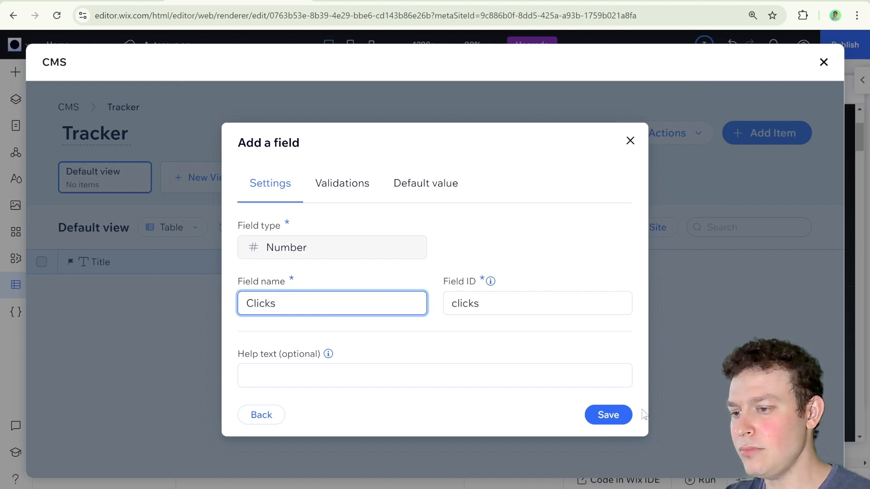
left_click(625, 416)
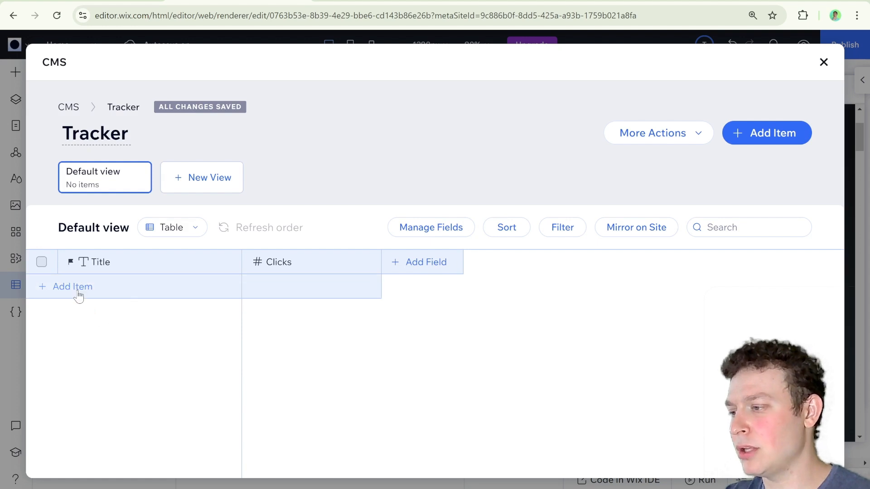
Step: Add two items to the Tracker collection with the titles 6 and 7
left_click(78, 296)
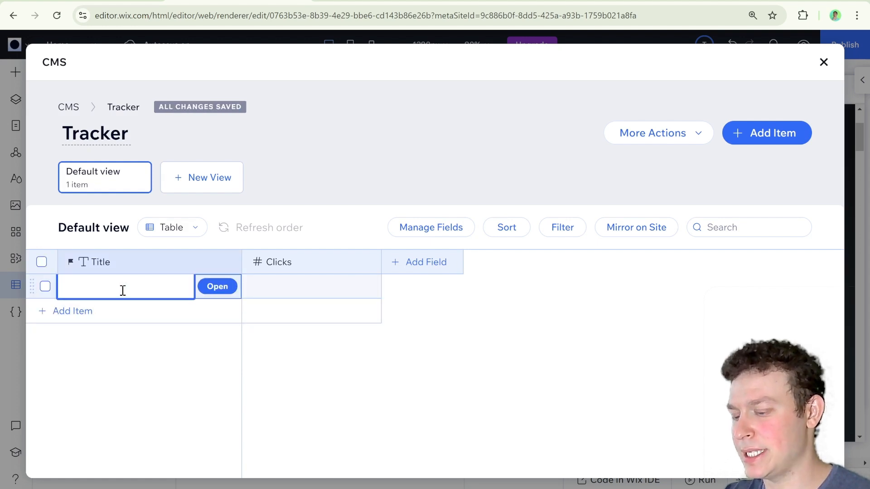
type("6")
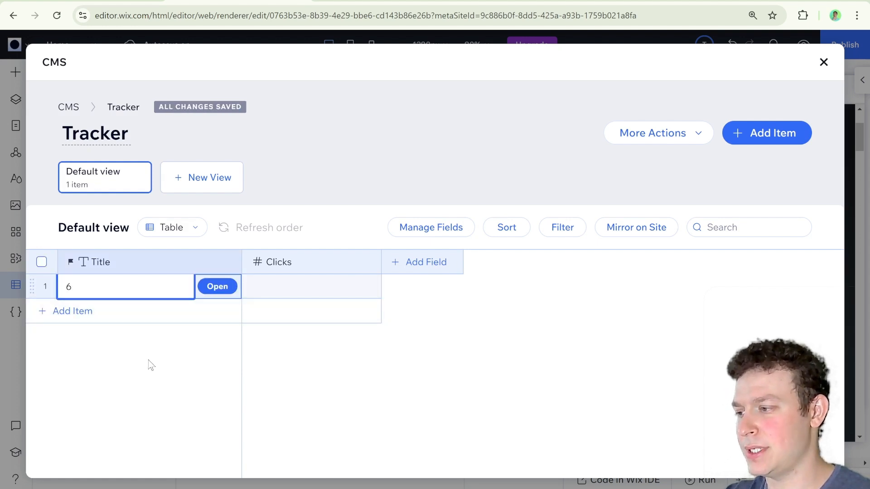
left_click(130, 312)
type("7")
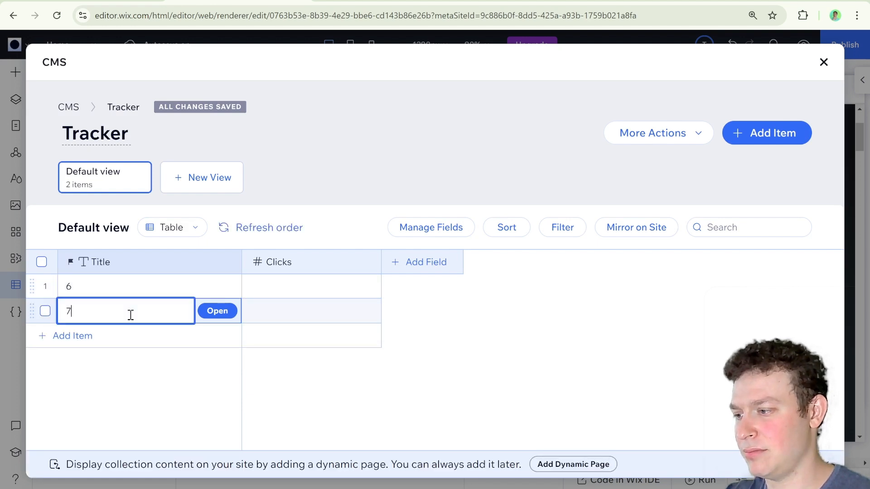
key("Return")
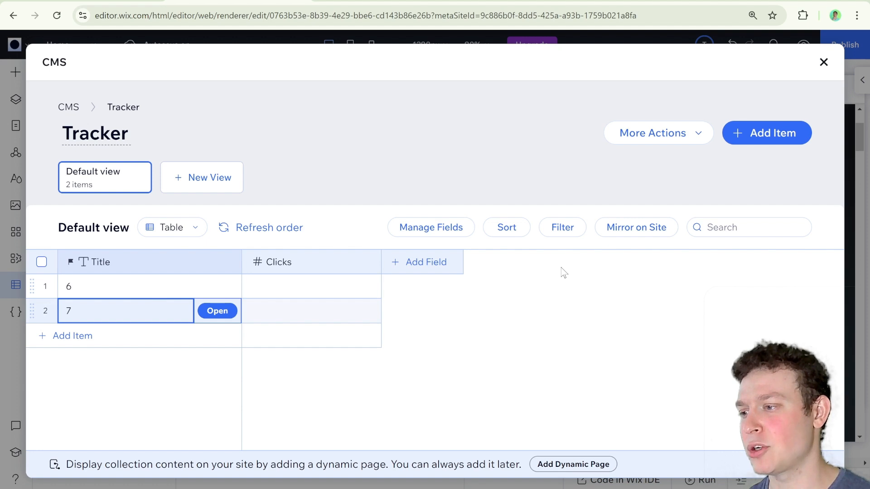
Step: Open the Tracker collection's permissions and privacy settings and choose Custom permissions
left_click(670, 136)
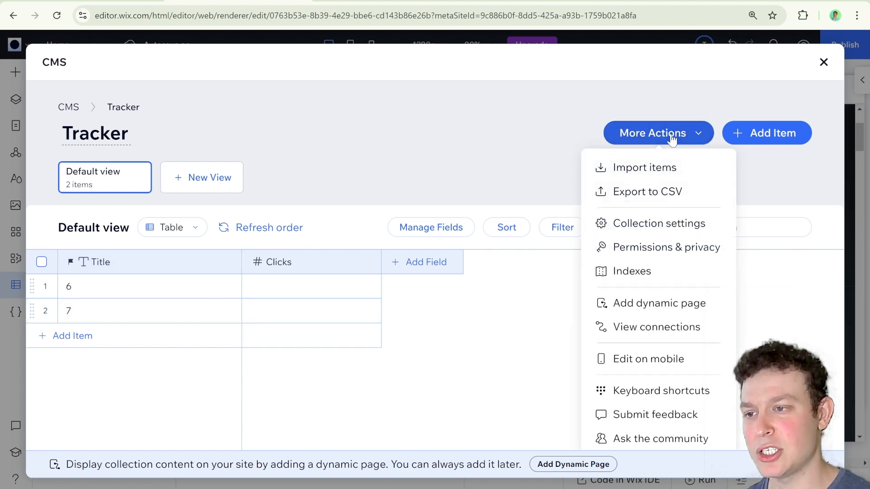
left_click(668, 247)
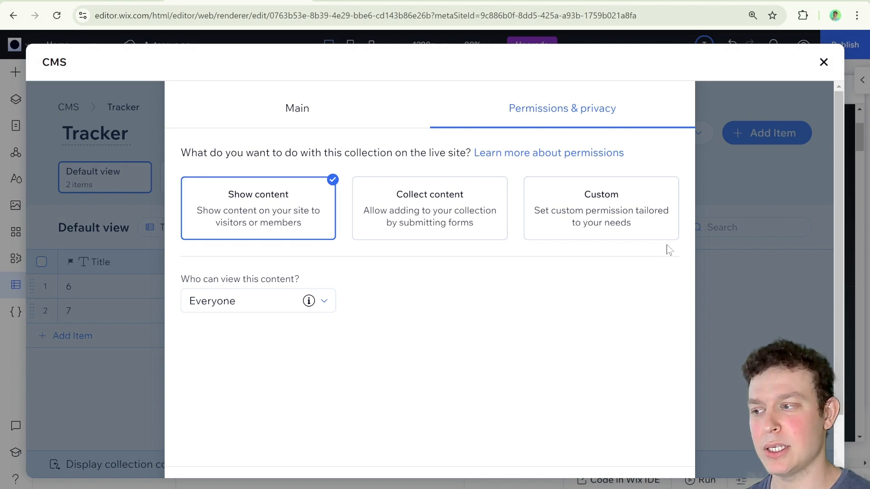
left_click(666, 234)
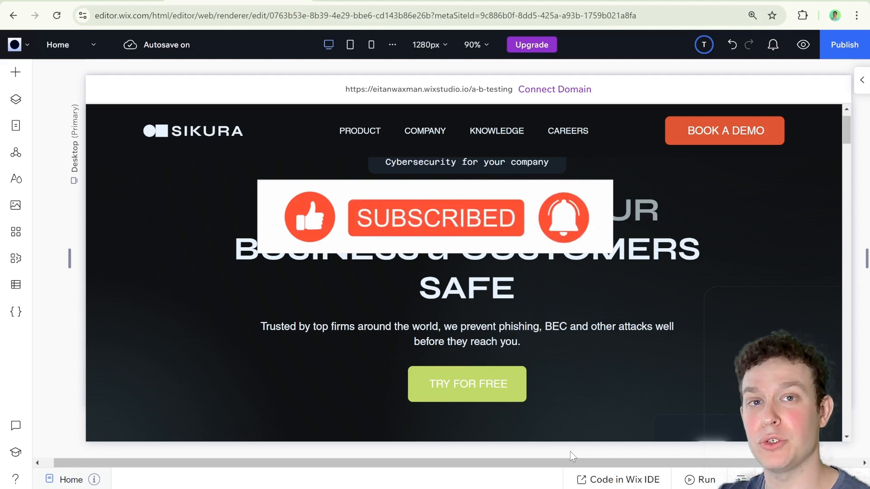
Step: Add a backend web module named tracker.web.js to the site's code
left_click(19, 318)
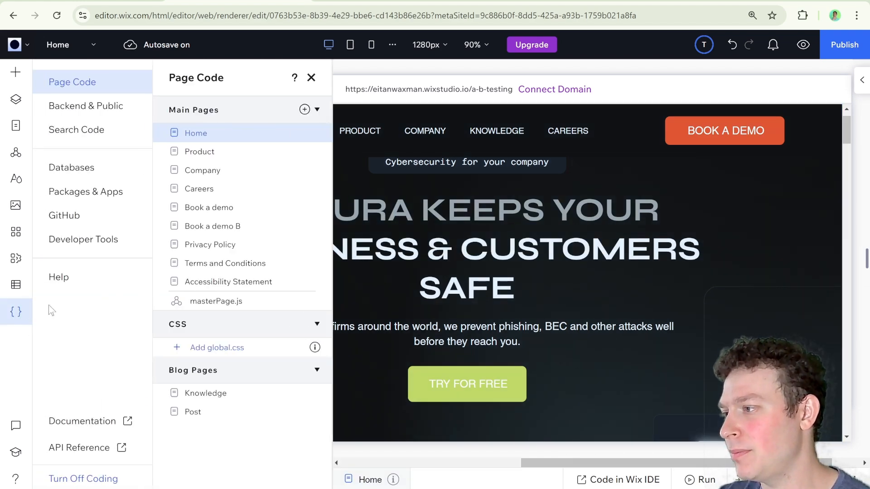
left_click(89, 108)
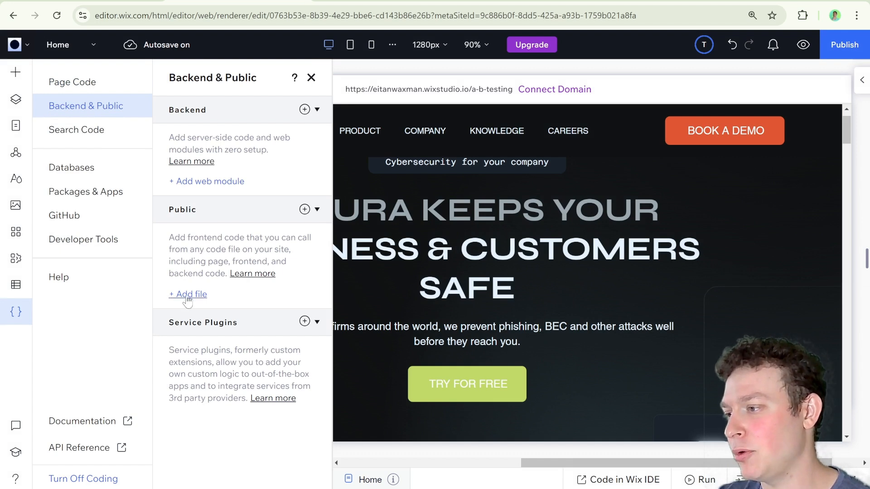
left_click(198, 182)
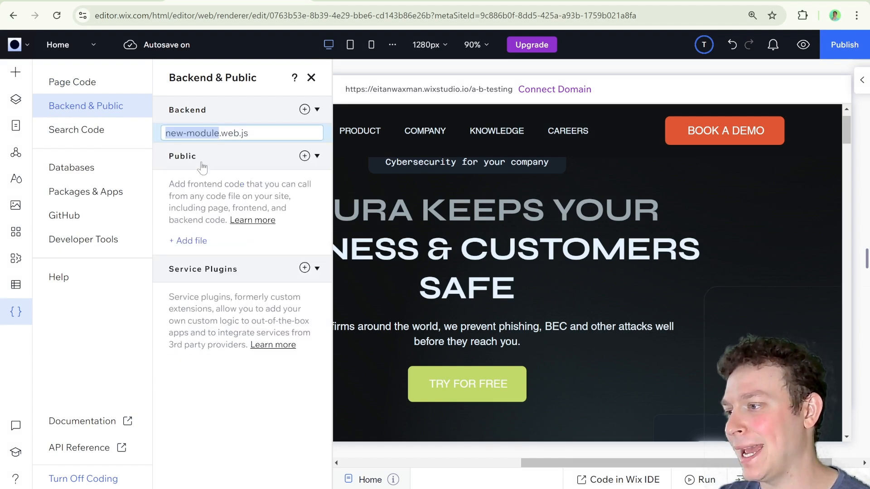
type("tracker")
key("Return")
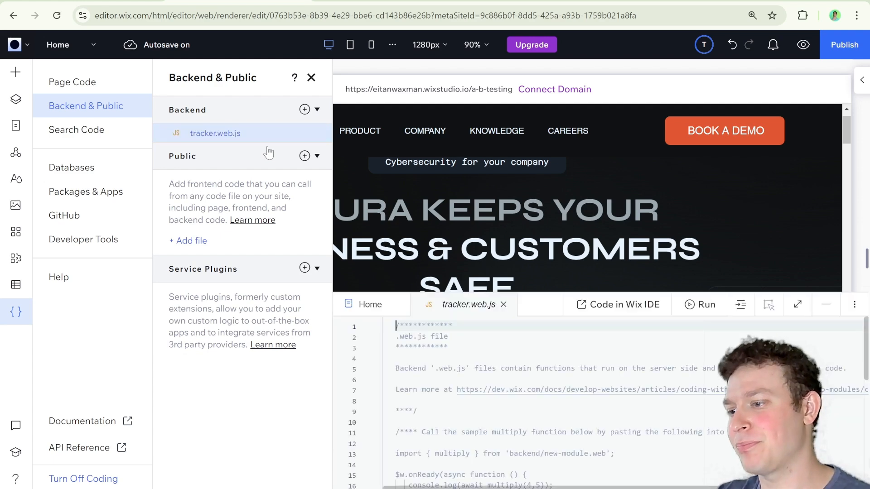
Step: Enlarge the code area and delete the introductory comments and blank lines above the import in tracker.web.js
left_click(17, 317)
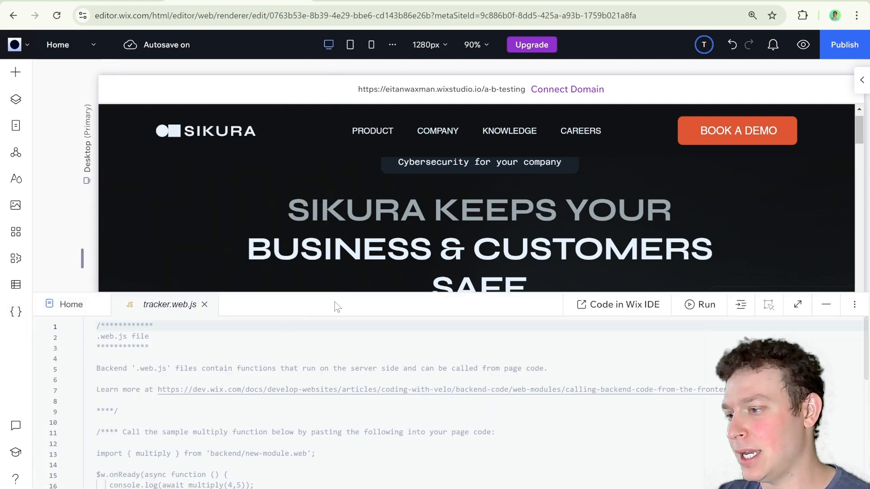
left_click_drag(334, 287, 347, 195)
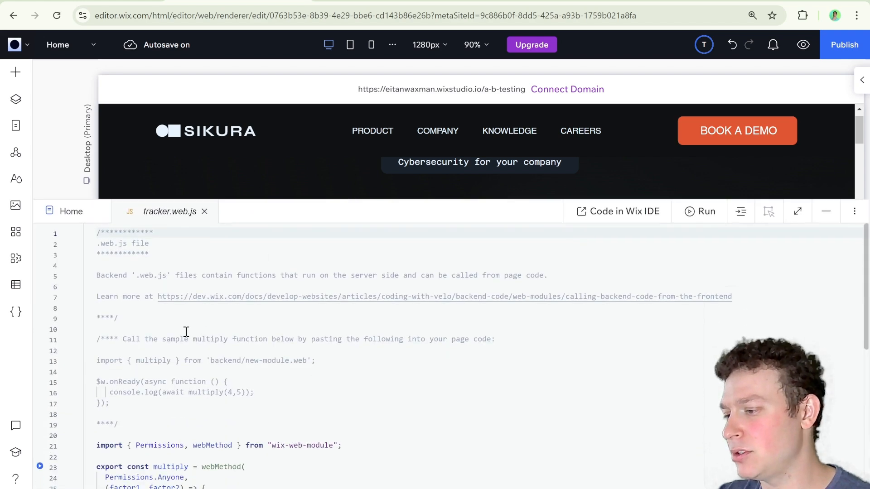
scroll(185, 331, "down", 1)
left_click_drag(130, 412, 92, 231)
key("BackSpace")
left_click(98, 247)
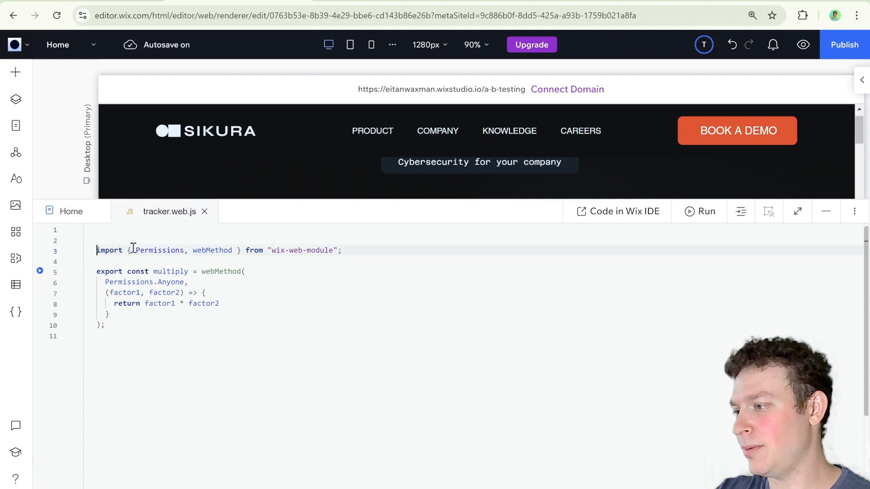
key("BackSpace")
key("BackSpace")
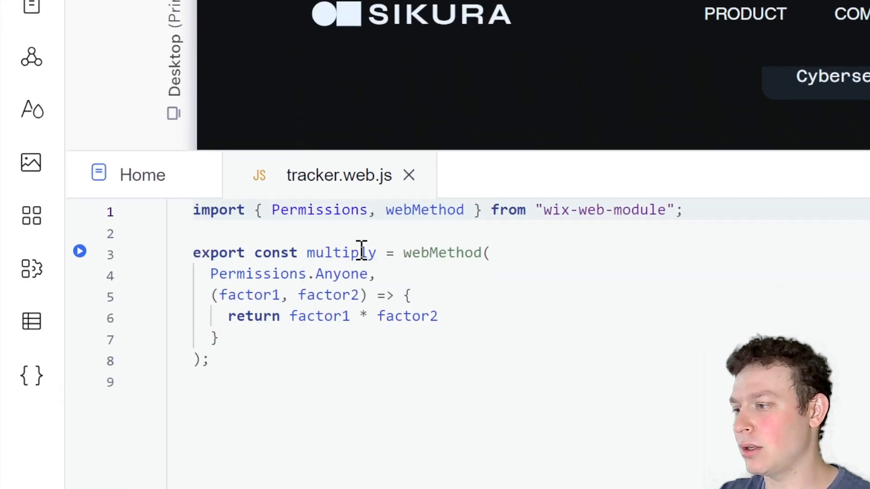
Step: Rename the multiply function to updateTracker and replace its two parameters with version
double_click(361, 250)
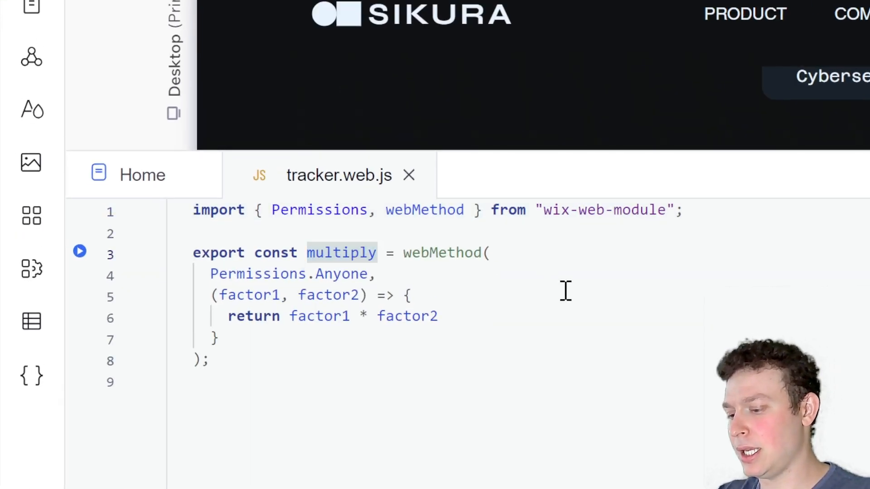
type("updateTracker")
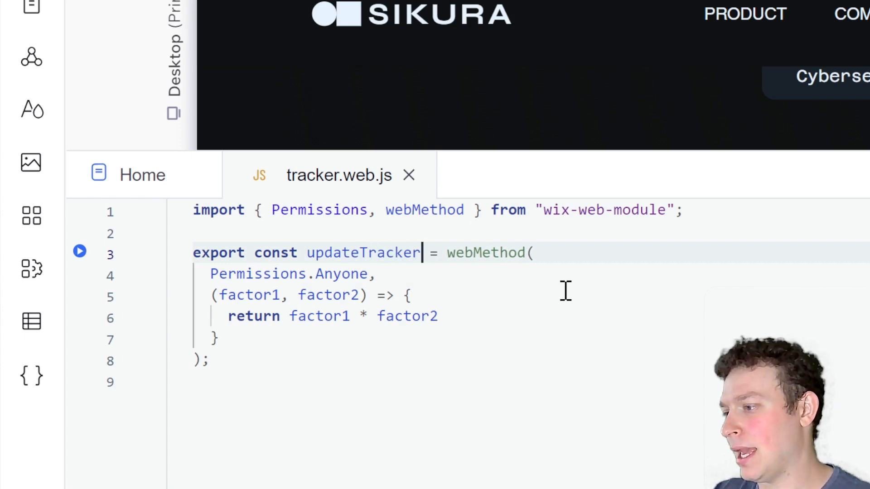
mouse_move(353, 274)
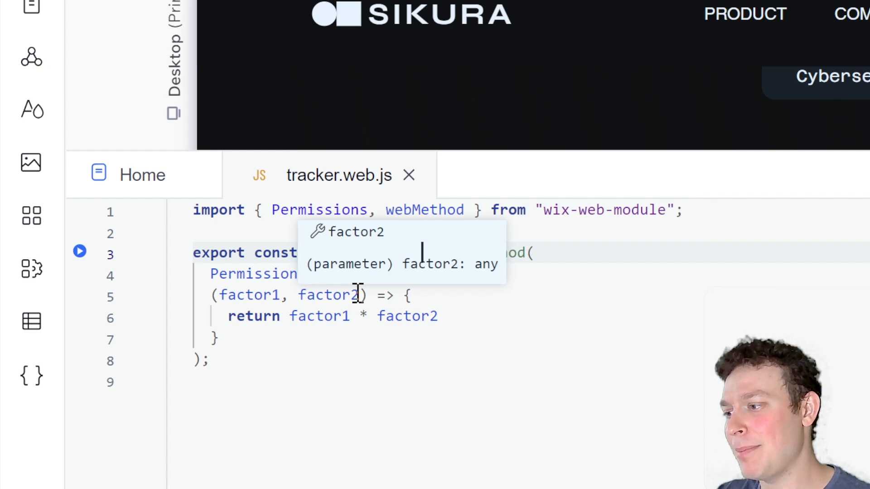
left_click(348, 295)
left_click_drag(348, 295, 218, 295)
key("BackSpace")
type("version")
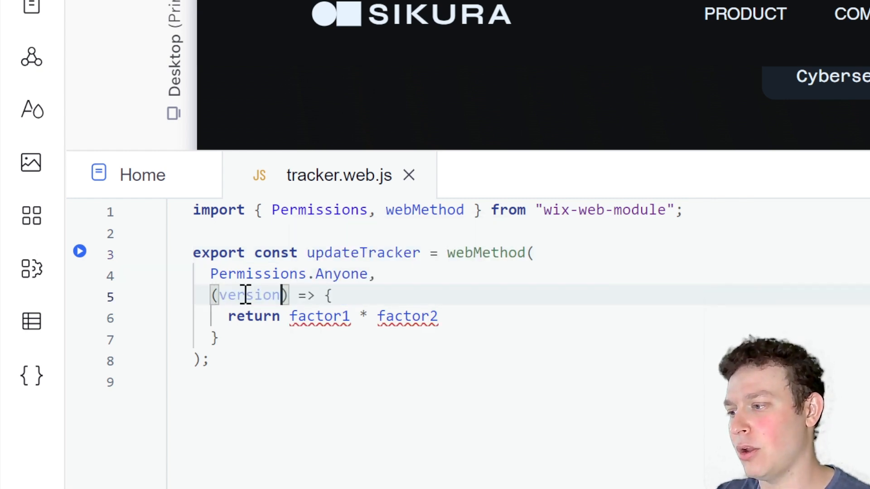
Step: Insert two blank lines at the start of the updateTracker function body, above the return statement
left_click(369, 300)
key("Return")
key("Return")
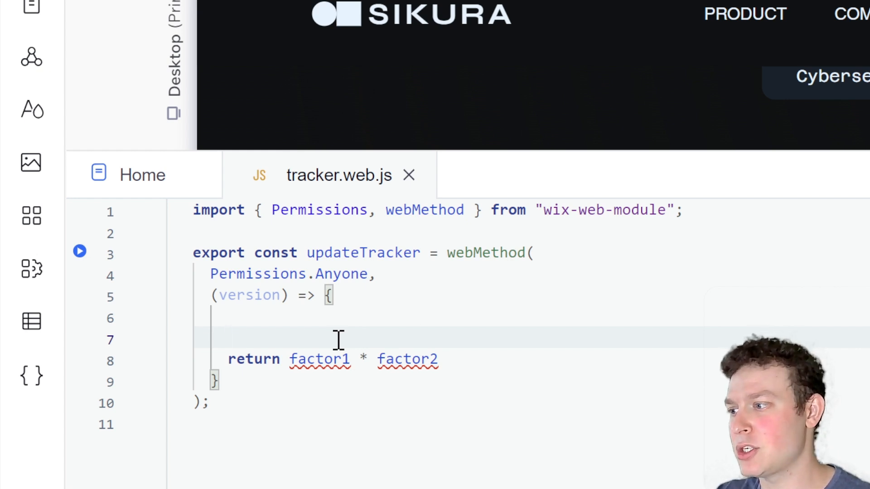
Step: Add the statement import wixData from 'wix-data'; on a new line below the wix-web-module import
left_click(690, 210)
key("Return")
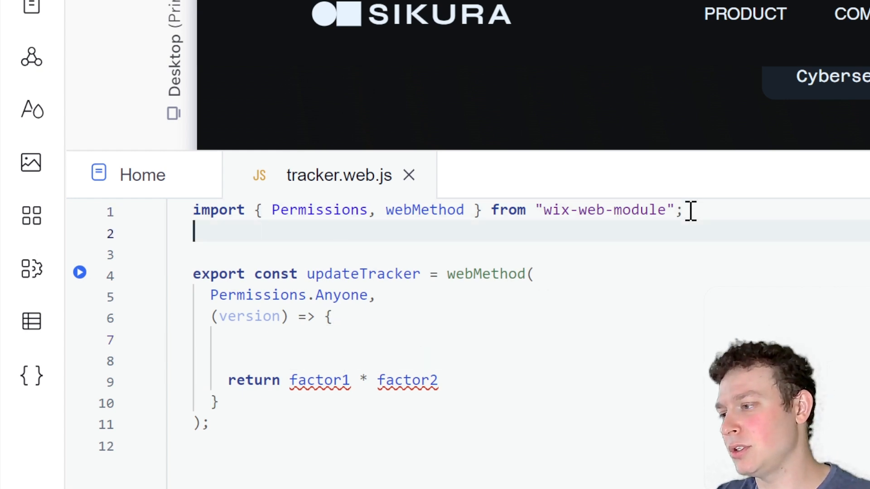
type("impo")
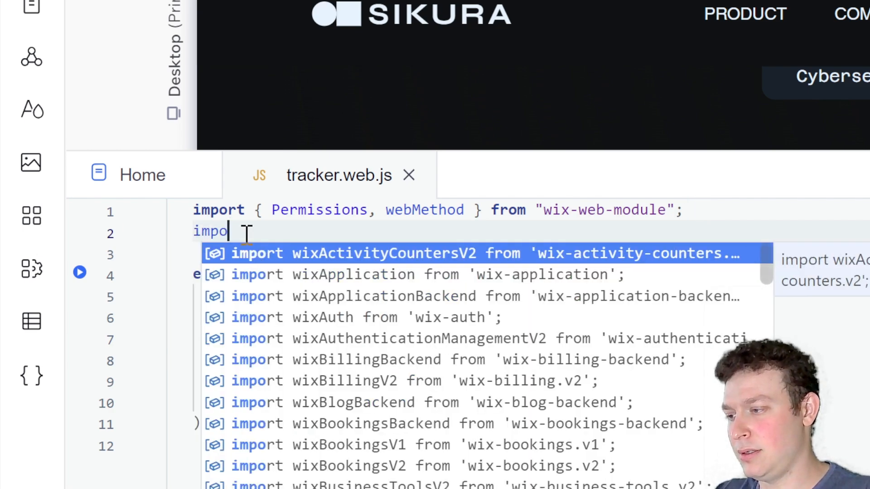
type("rt wixData")
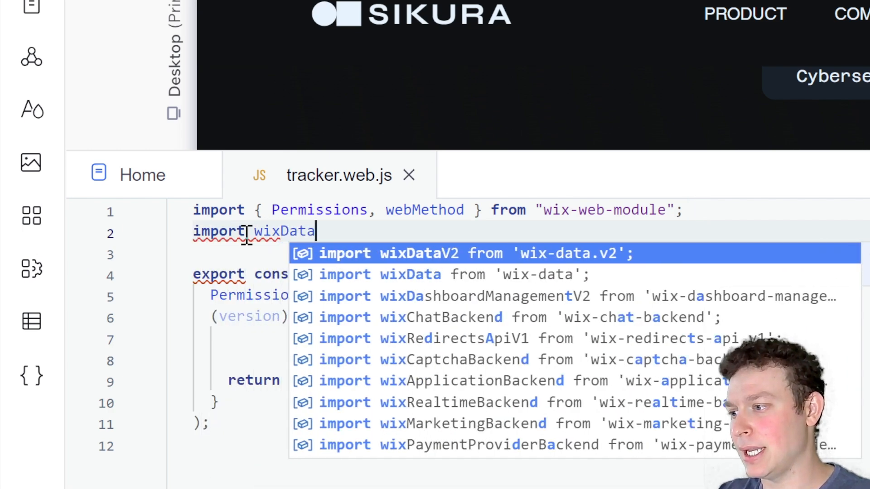
key("Down")
key("Return")
Step: Start a declaration reading const trackerQueryResult = await on the first blank line of the updateTracker function body
left_click(279, 340)
key("Tab")
key("Tab")
type("const")
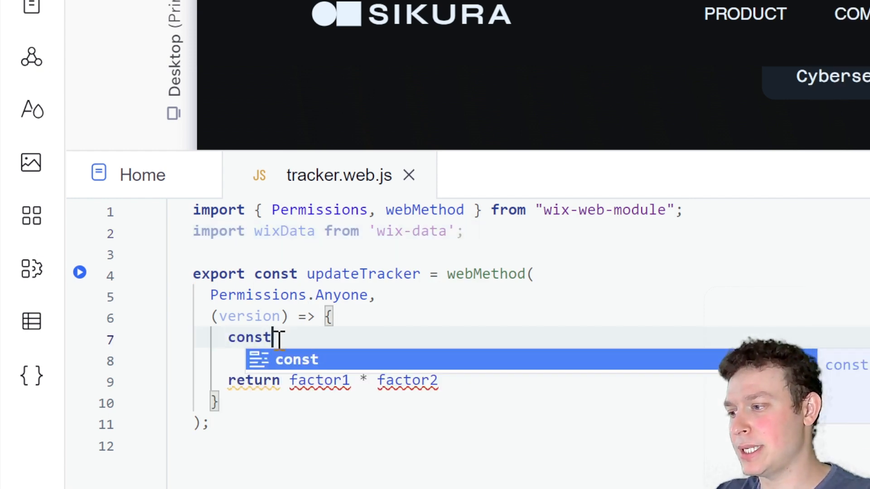
type(" query")
key("BackSpace")
key("BackSpace")
key("BackSpace")
key("BackSpace")
key("BackSpace")
type("t")
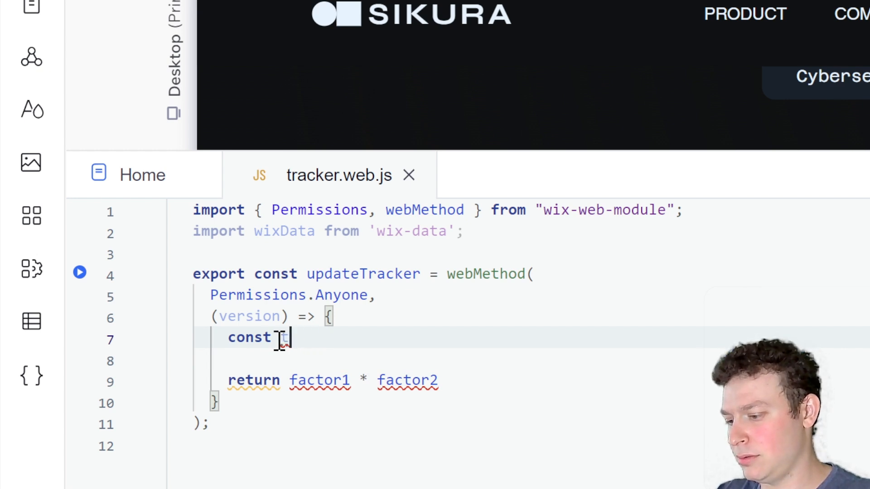
type("rackerQueryResul")
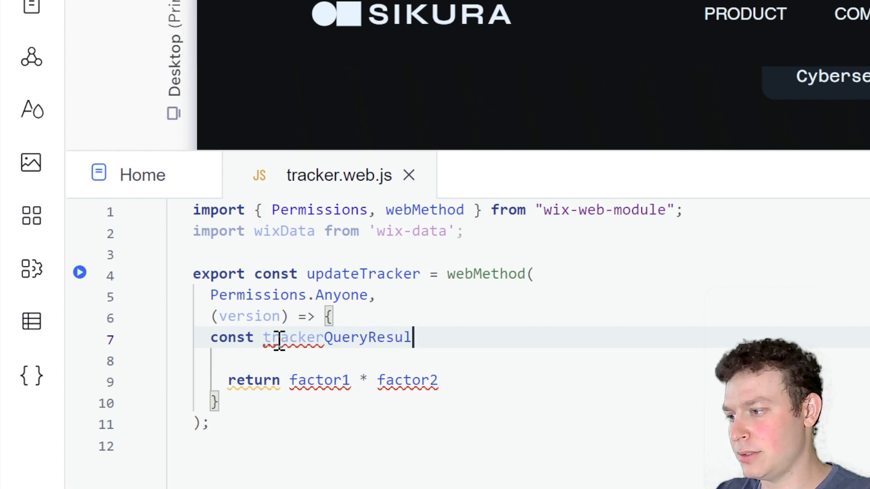
type("t = await")
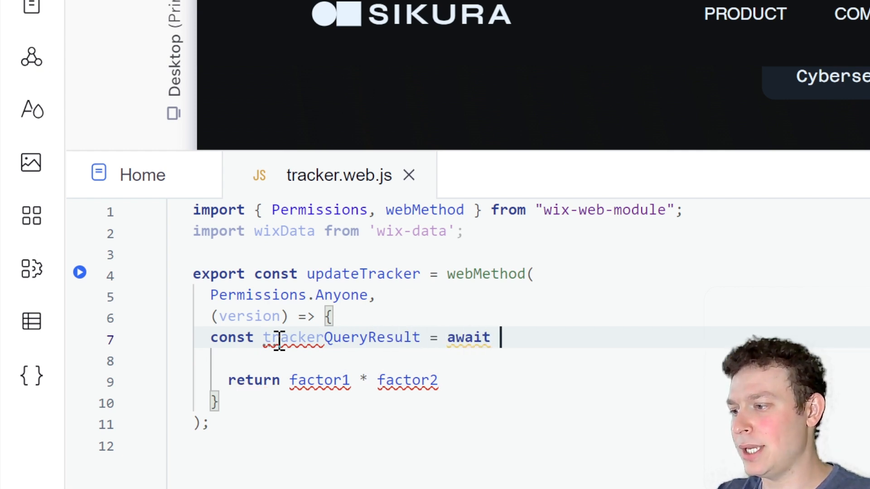
Step: Make the updateTracker callback asynchronous by inserting async before its (version) parameter
left_click(213, 317)
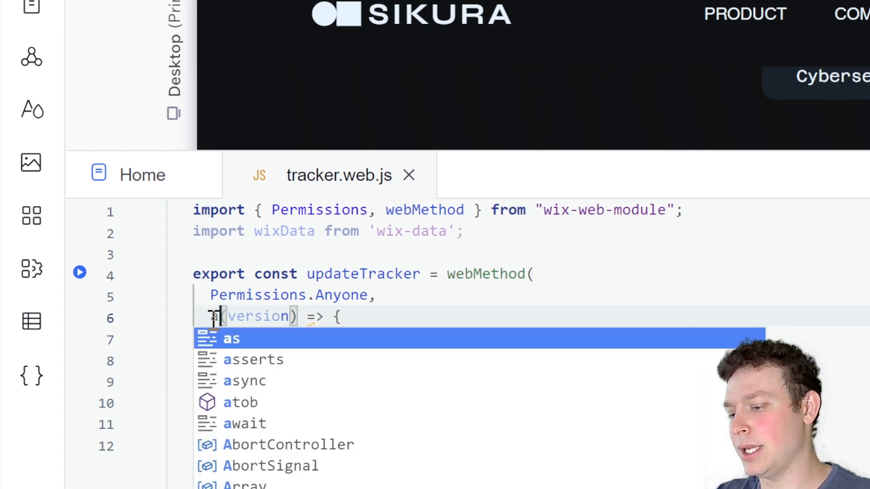
type("asnc")
key("BackSpace")
key("BackSpace")
key("BackSpace")
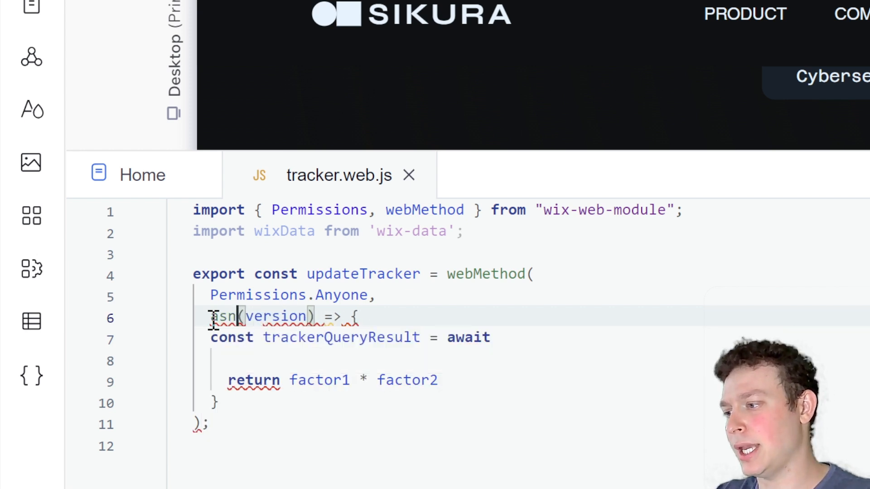
type("ync")
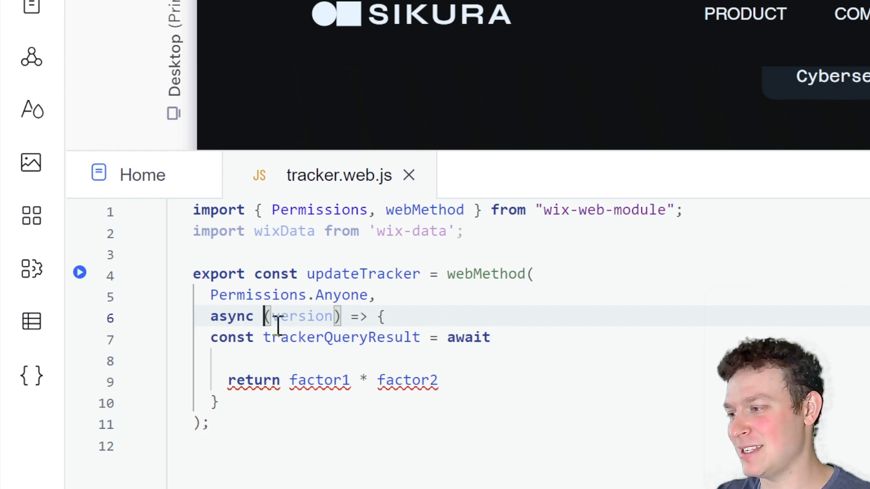
Step: Extend the await expression with wixData.query("Tracker"), checking the collection ID in the site's databases
left_click(563, 338)
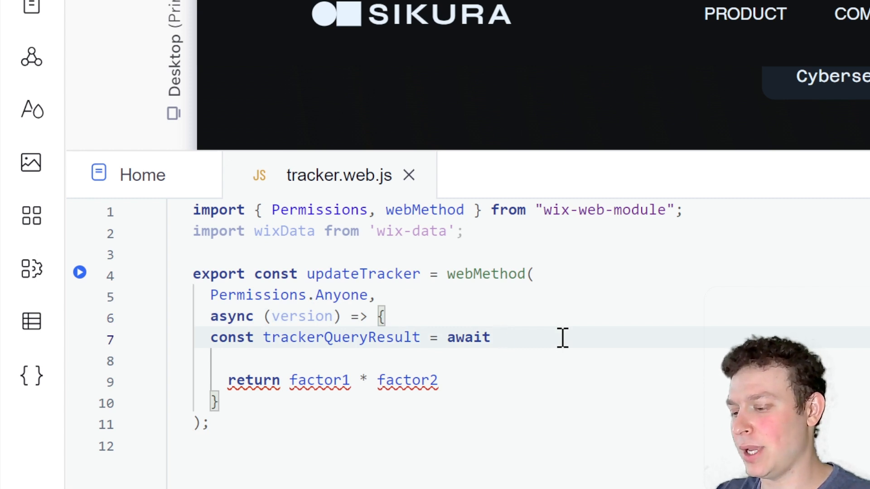
type("wixData.qu")
key("Return")
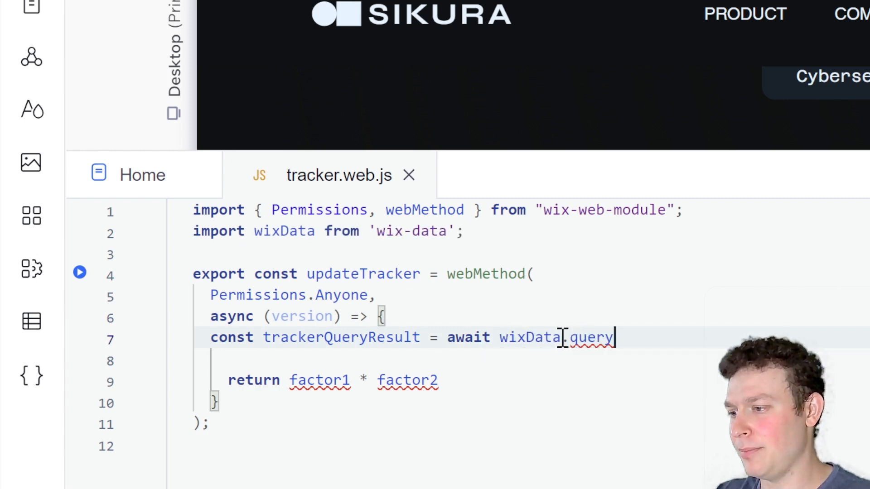
type("(")
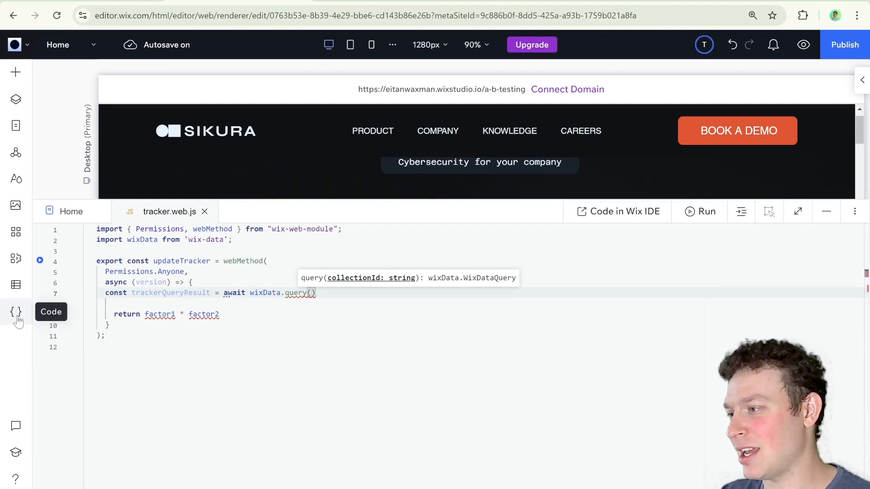
left_click(31, 376)
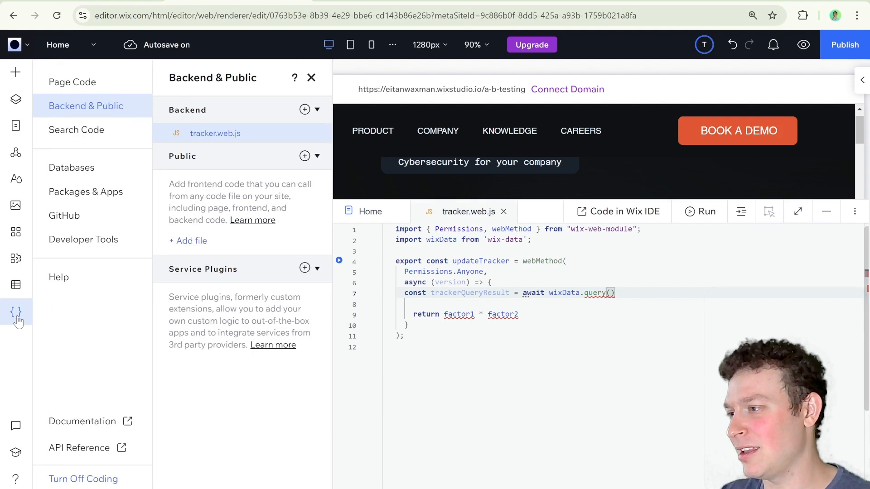
left_click(63, 170)
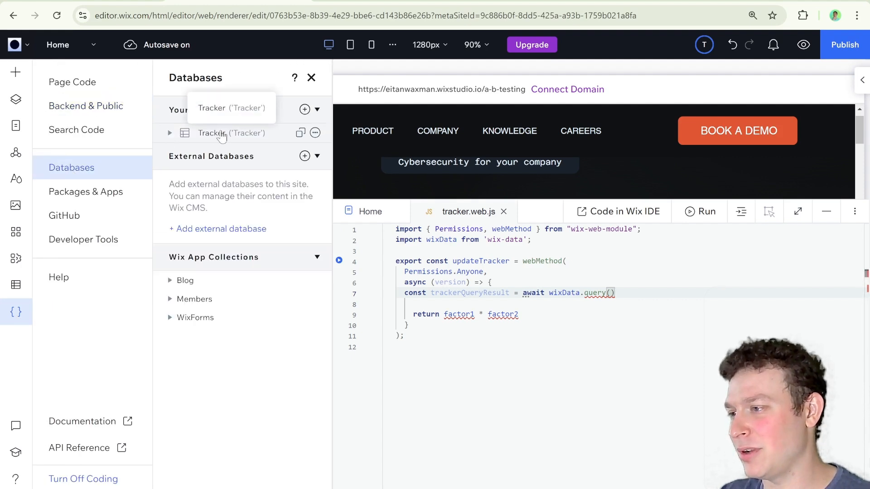
left_click(312, 78)
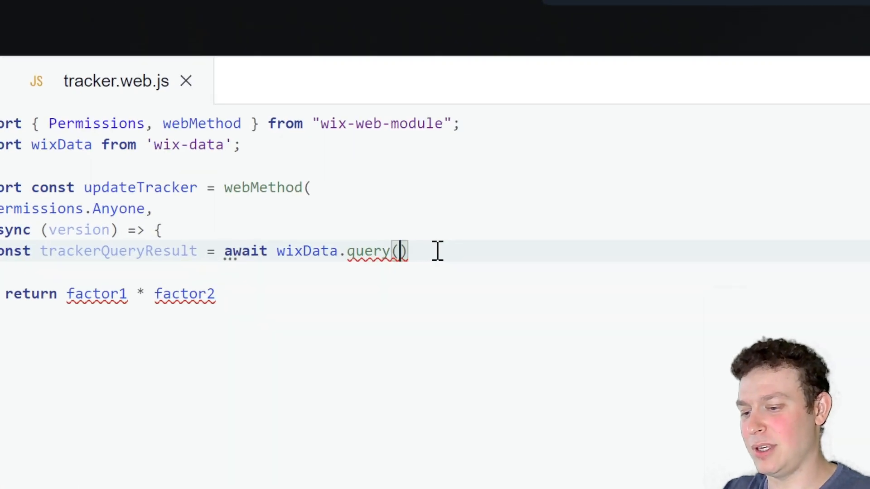
type("\"Tracker\")")
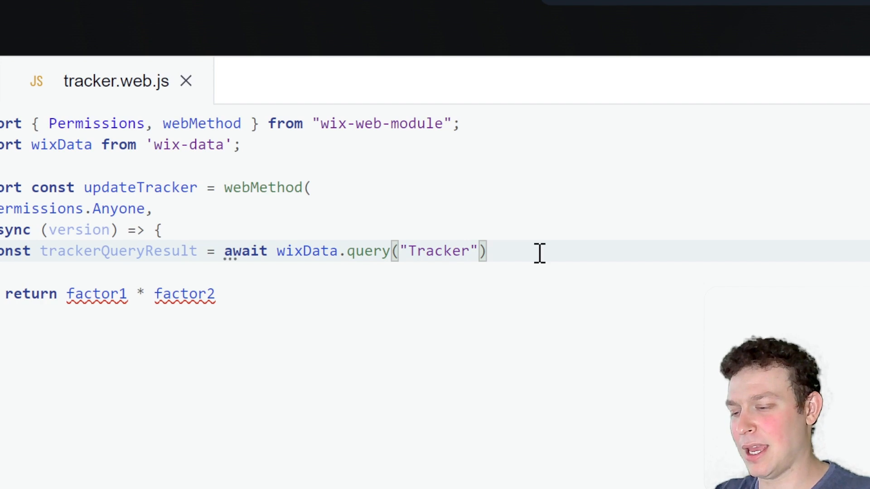
Step: Chain .eq("title", version) and a find() call onto the Tracker query
type(".")
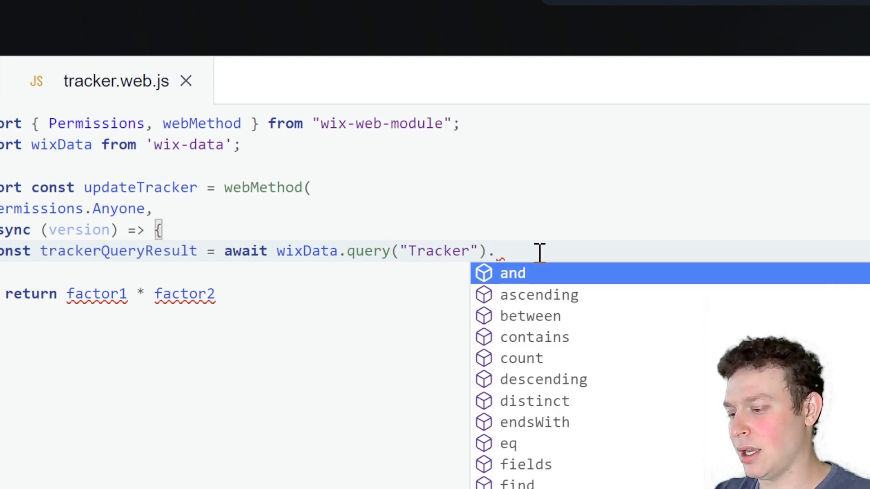
type("eq(")
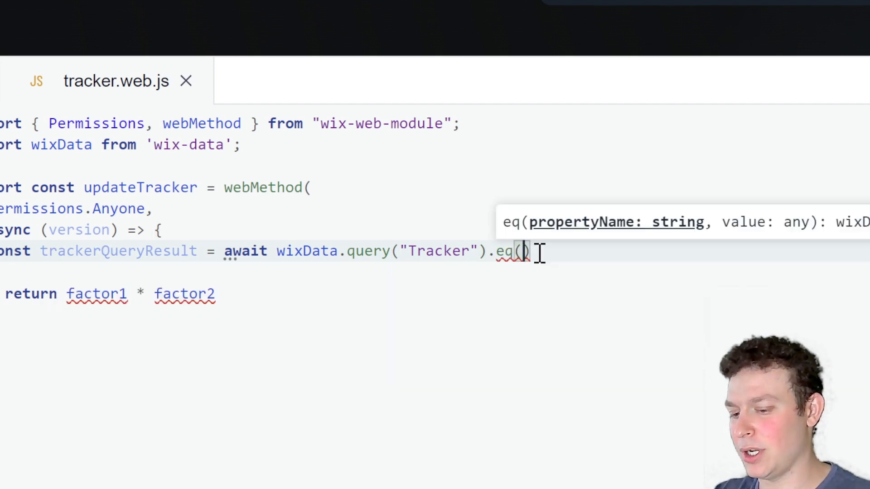
type("\"title\"")
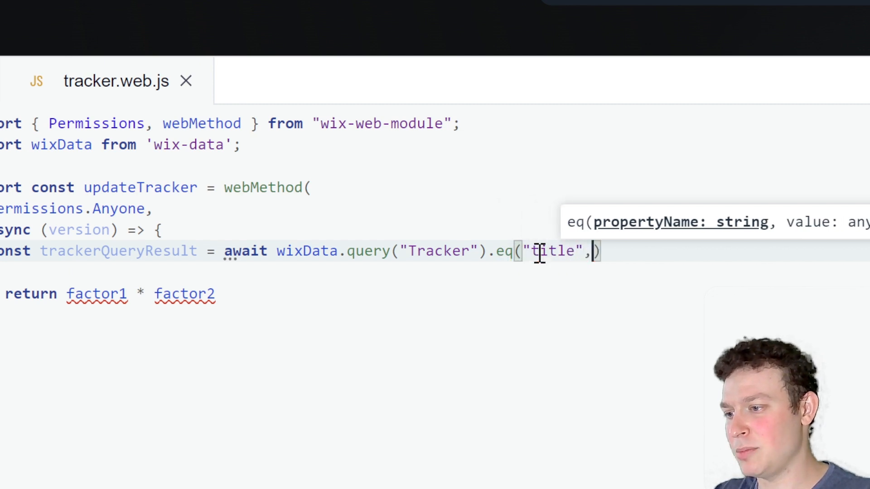
type(", version).fi")
key("Tab")
type("(")
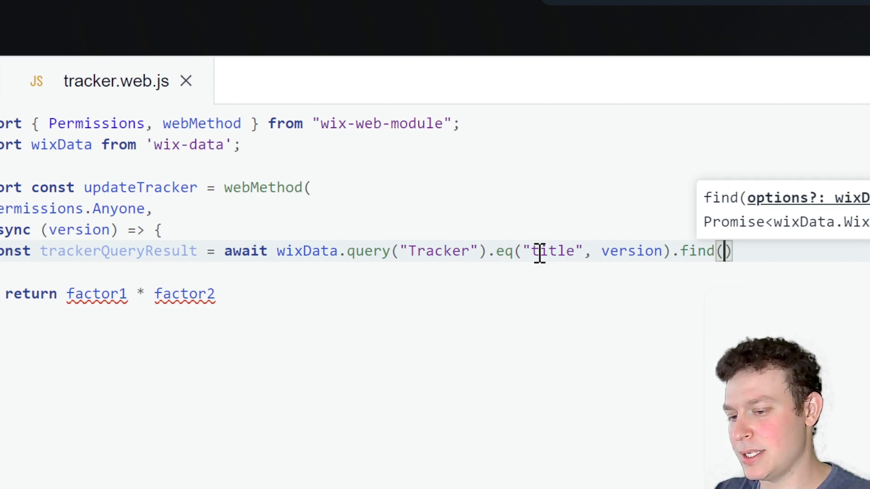
Step: Pass the option {suppressAuth: true} to find, end the statement with a semicolon and add a new line below it
type("{")
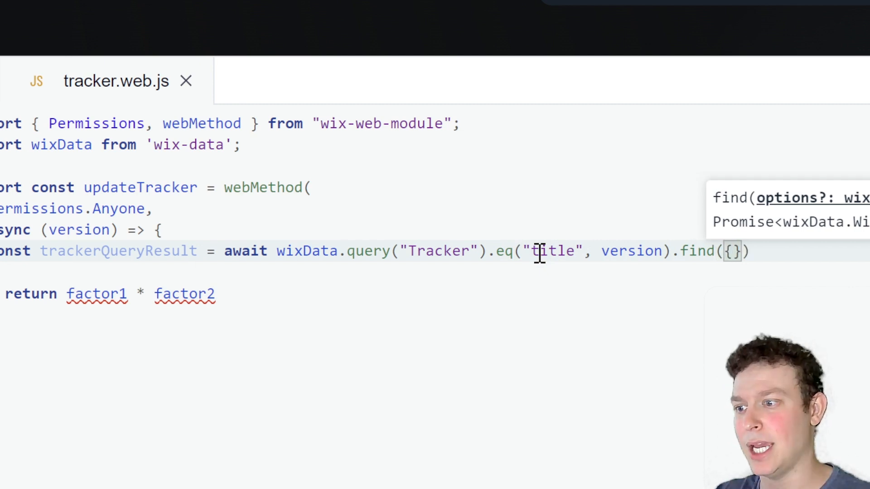
type("supp")
key("Tab")
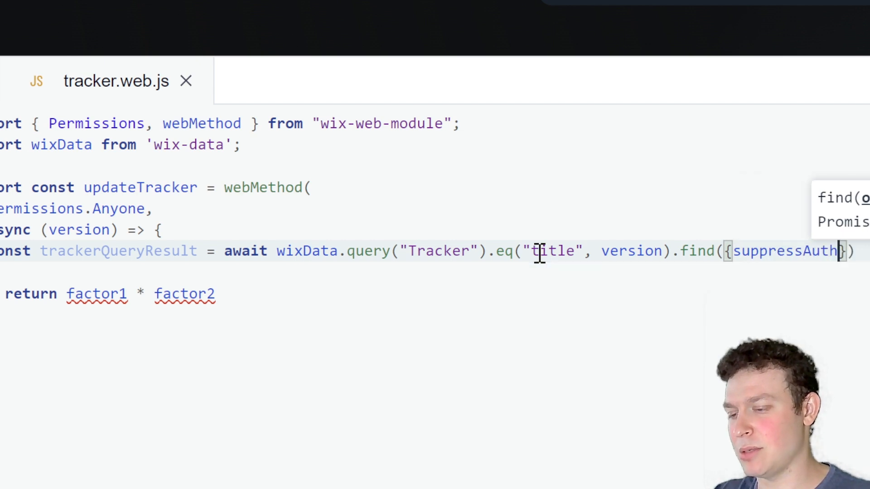
type(": true")
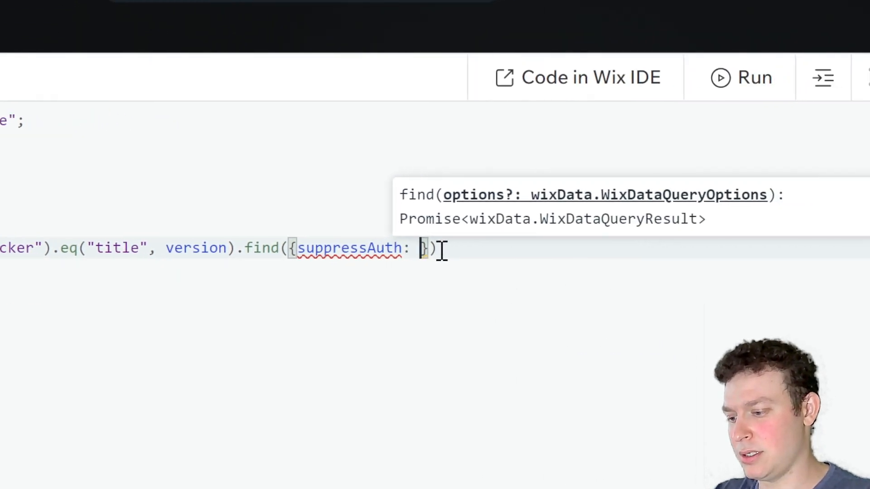
type("});")
key("Return")
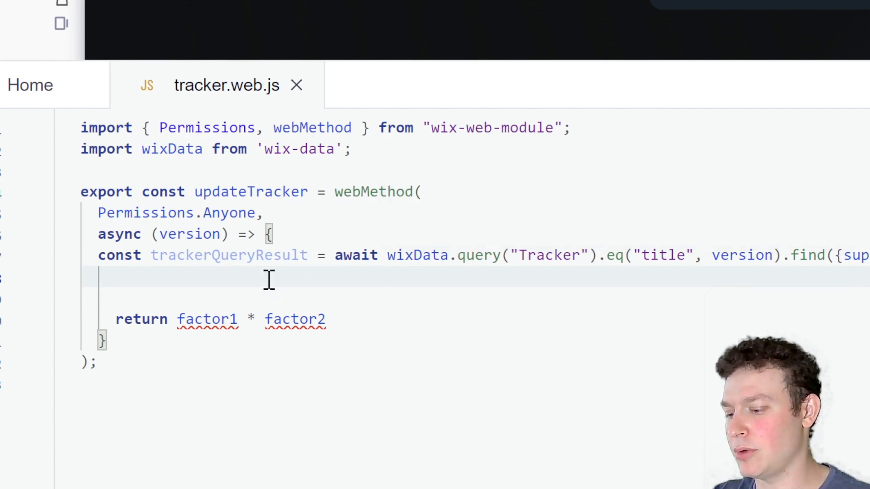
Step: Declare const itemToUpdate = trackerQueryResult.items[0]; on the line below the query
type("con")
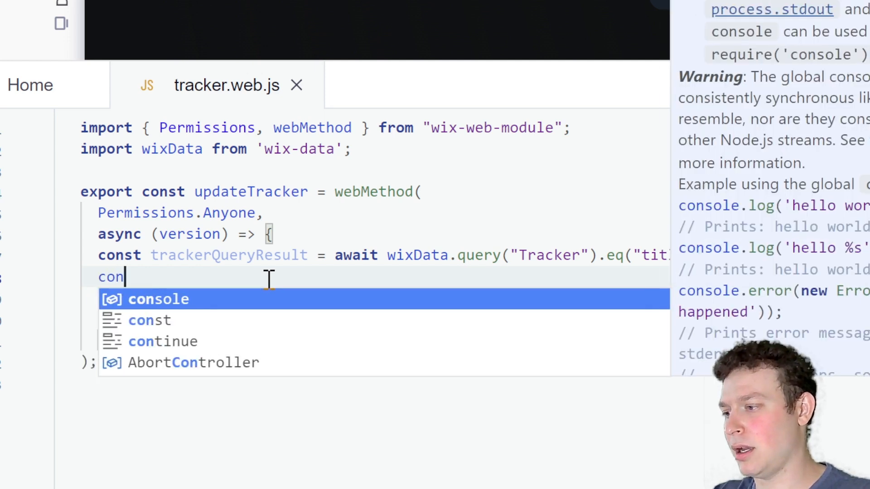
type("st itemT")
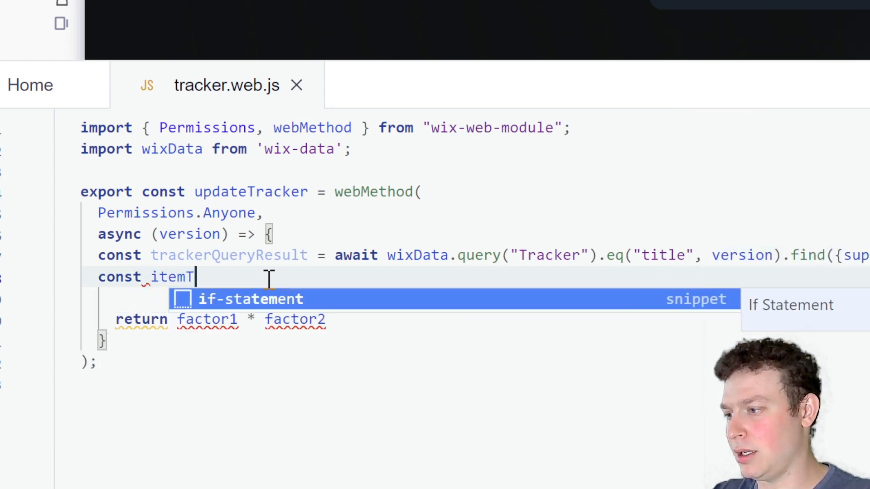
type("oUpdate")
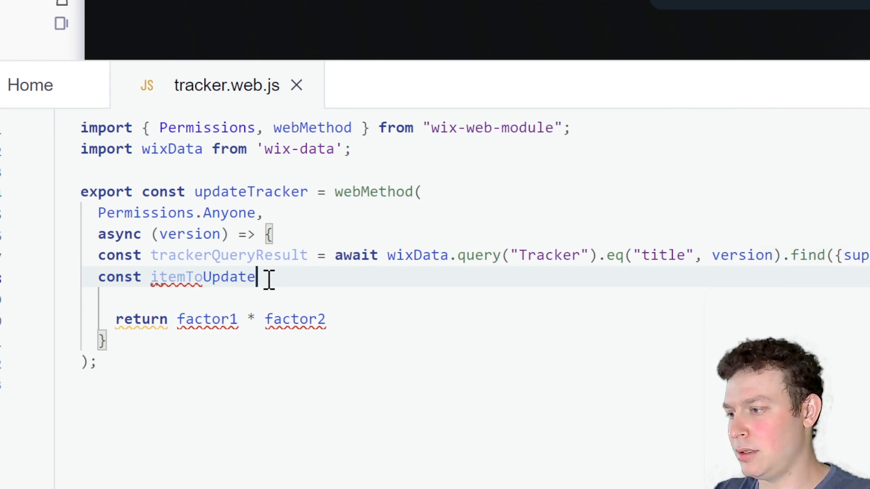
type(" = trackerQueryResult")
key("Tab")
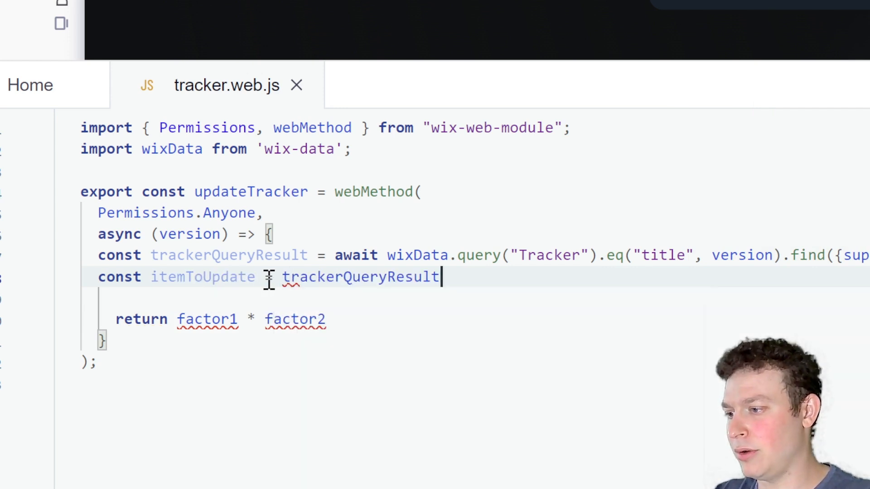
type(".items")
key("Tab")
type("[0];")
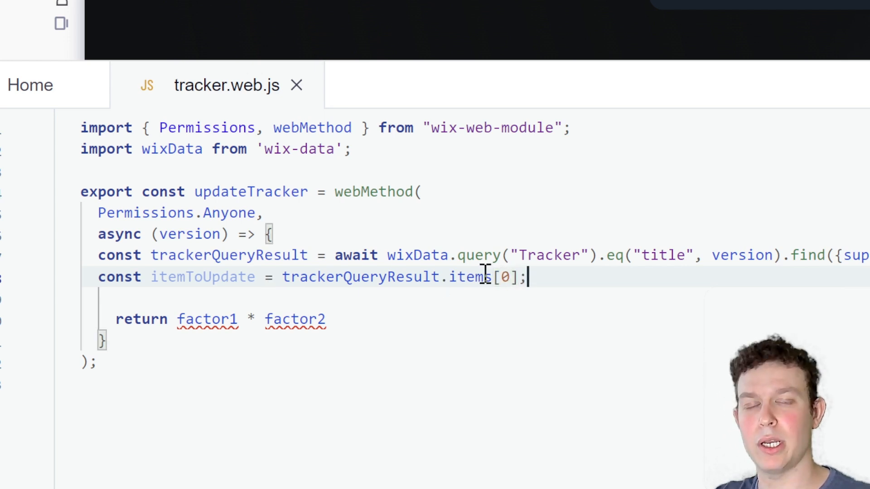
Step: Insert the guard if(trackerQueryResult.items.length < 1) return; between the query and the itemToUpdate declaration, followed by a blank line
mouse_move(485, 273)
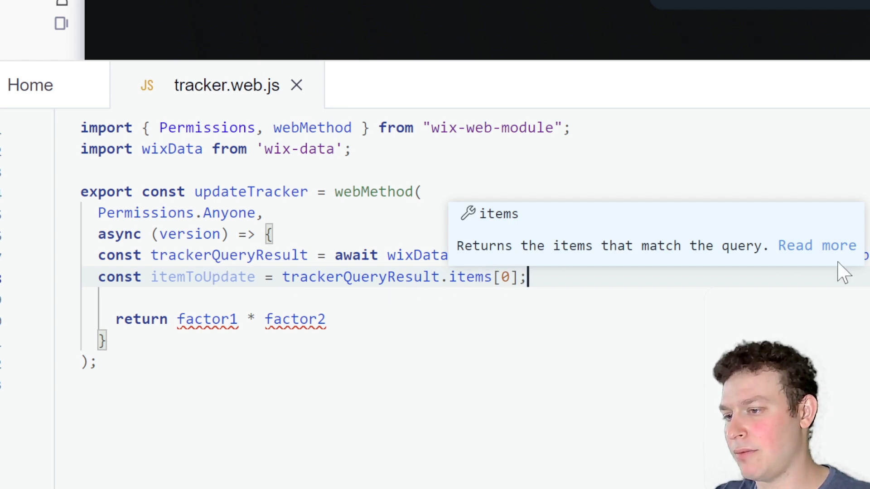
left_click(637, 250)
key("Return")
type("if(")
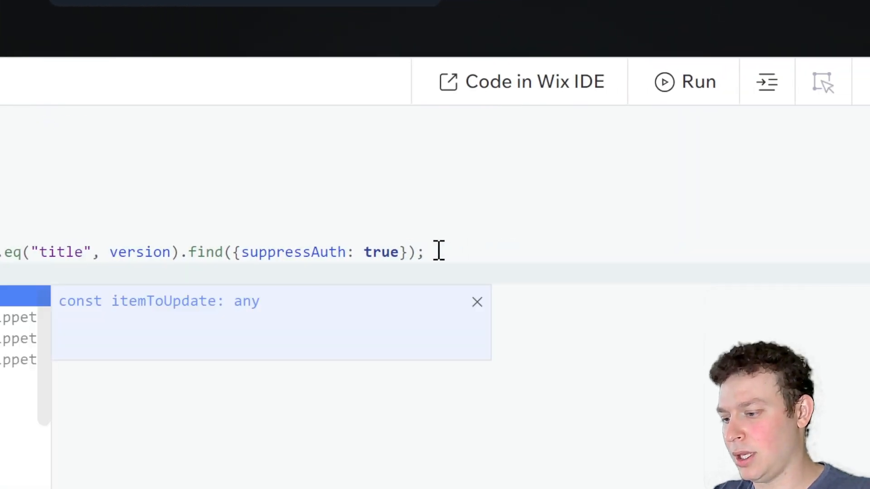
type("trackerQueryResult.")
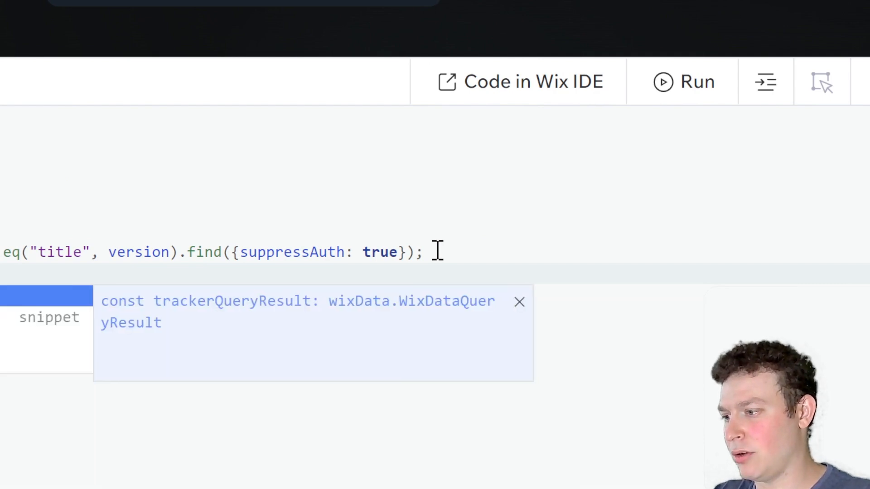
type("items.len")
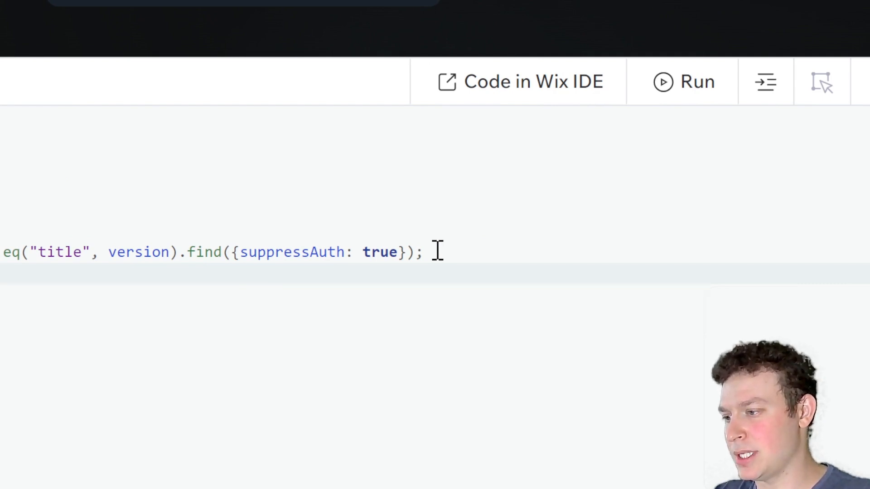
key("Return")
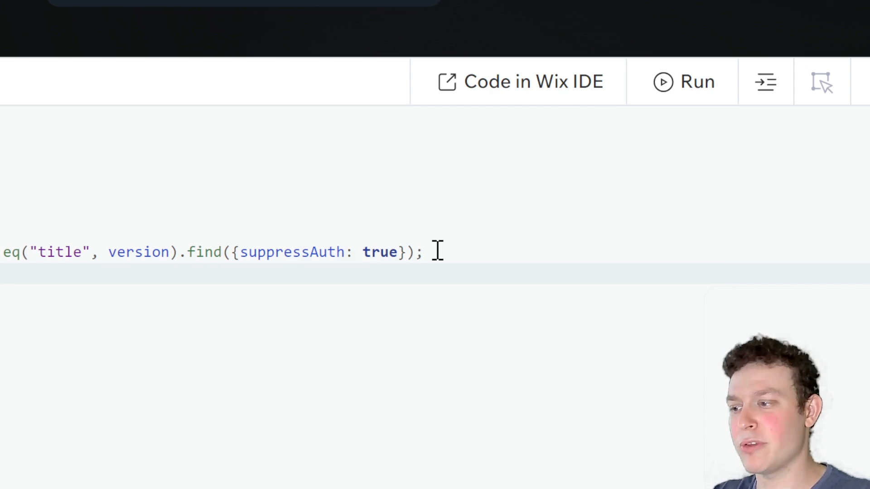
type("retu")
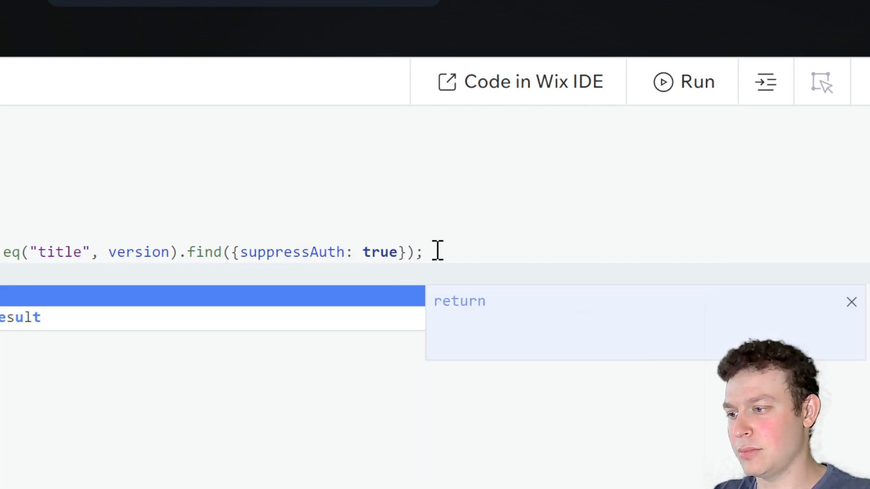
key("Return")
key("Return")
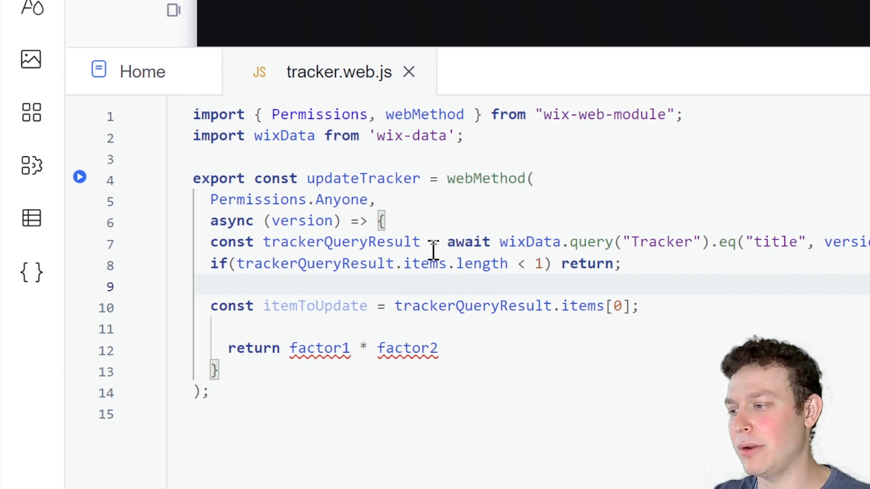
Step: Add the statement itemToUpdate.clicks++; below the itemToUpdate declaration, separated by a blank line
left_click(645, 307)
key("Return")
key("Return")
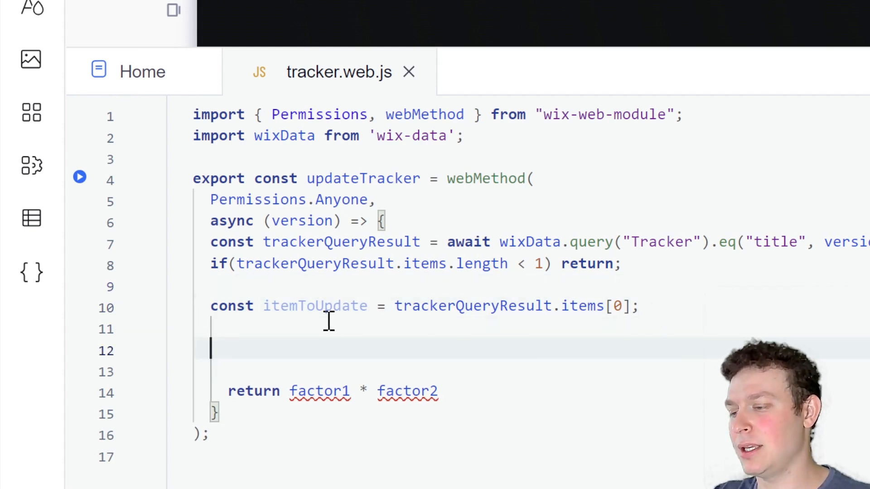
mouse_move(431, 314)
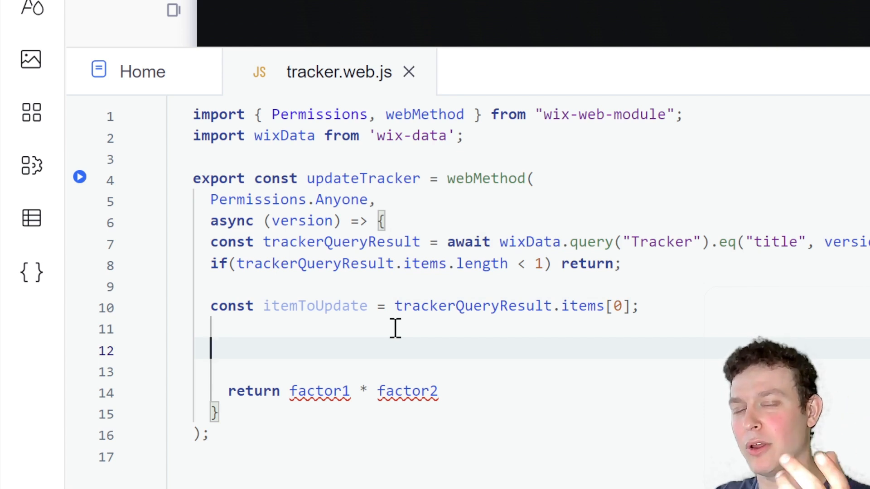
type("item")
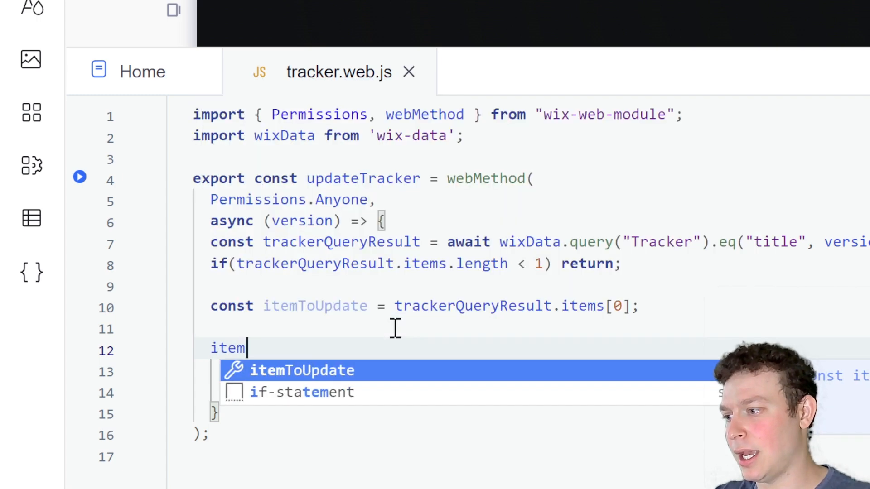
key("Tab")
type(".clicks")
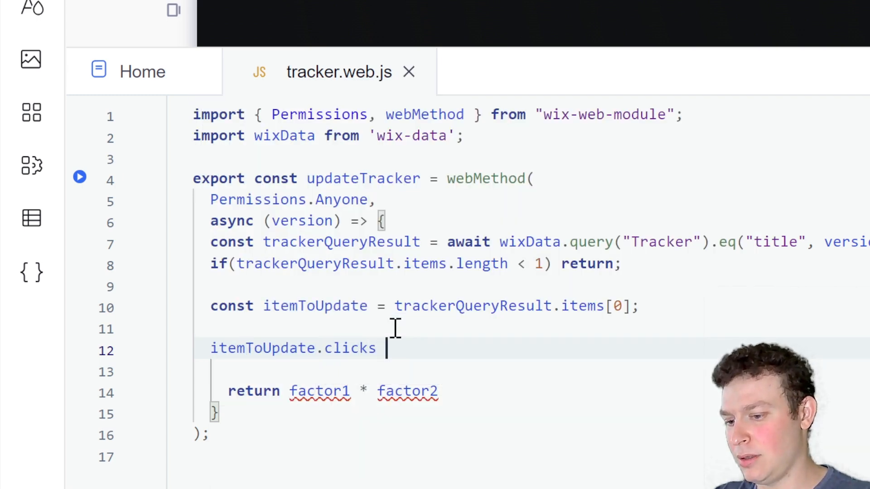
key("BackSpace")
type("++;")
key("Return")
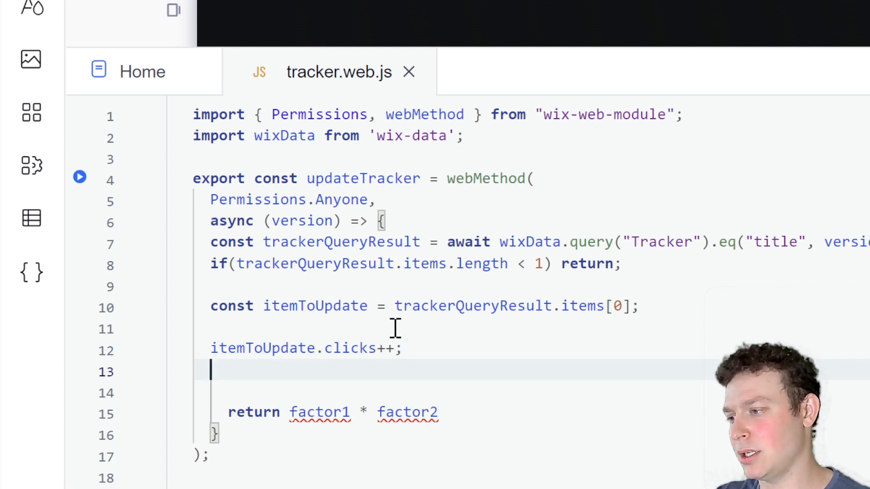
Step: Declare const updatedItem = await wixData.update("Tracker") below the clicks increment, leaving a blank line between them
mouse_move(299, 306)
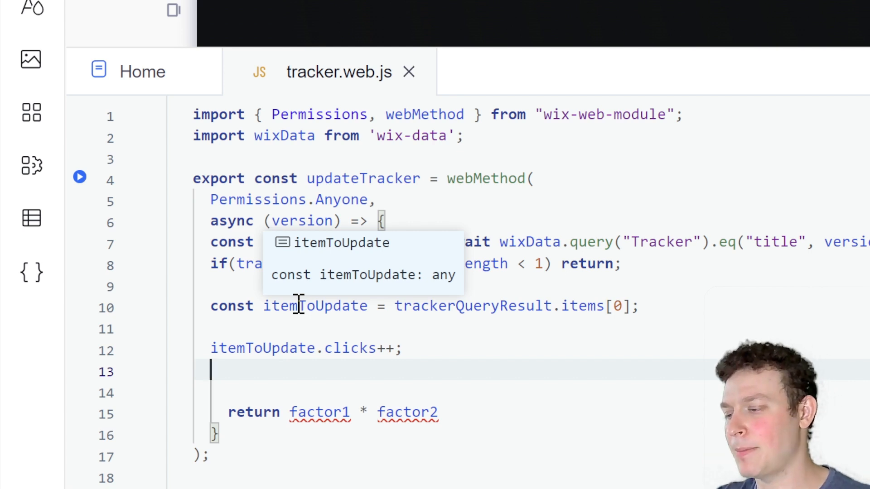
key("Return")
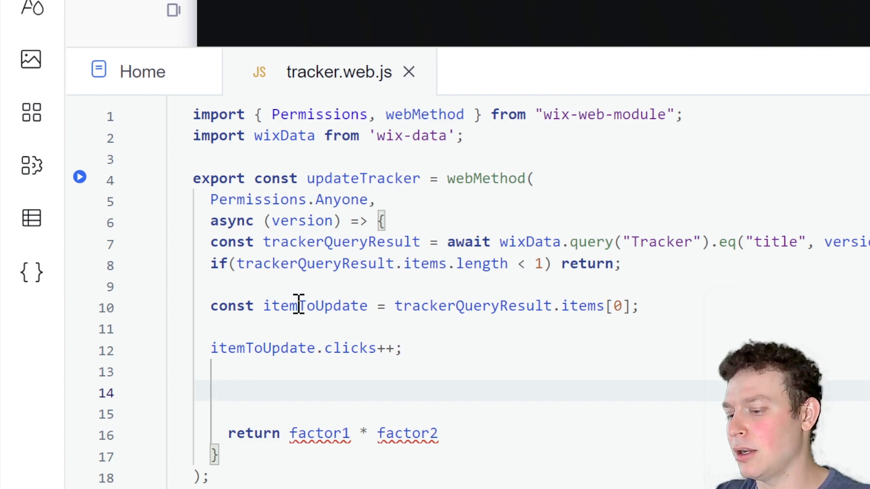
type("const up")
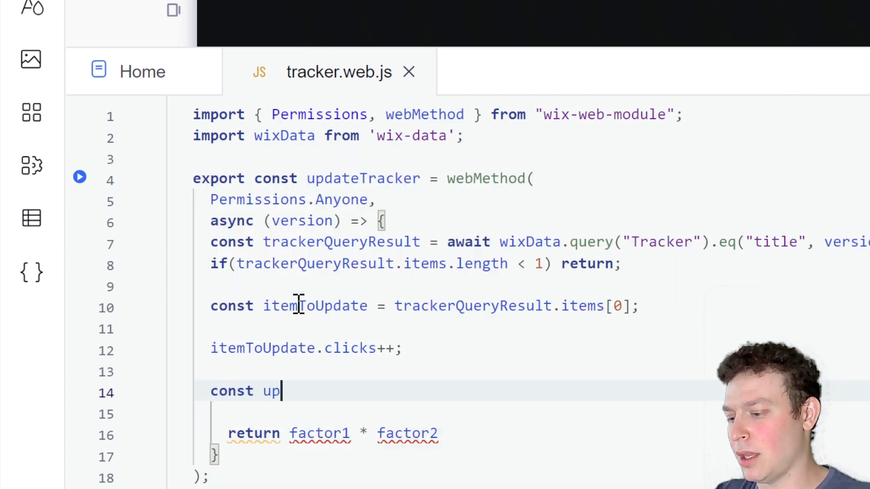
type("datedItem = ")
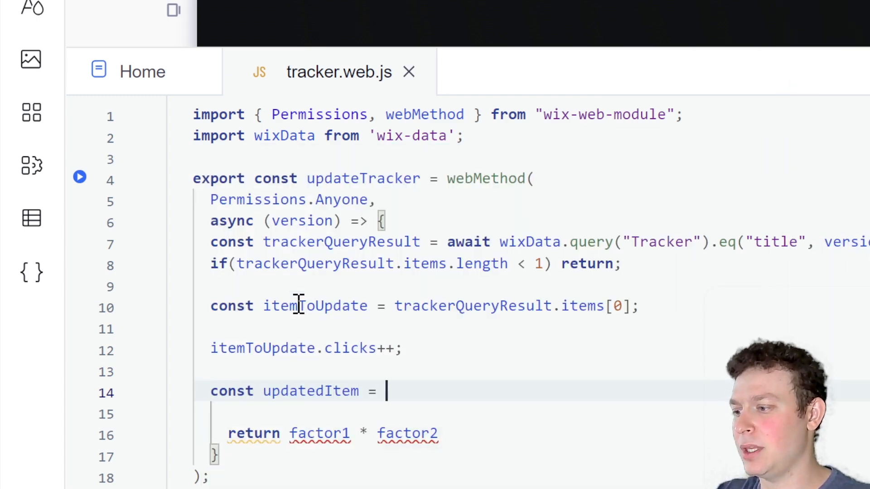
type("await wix")
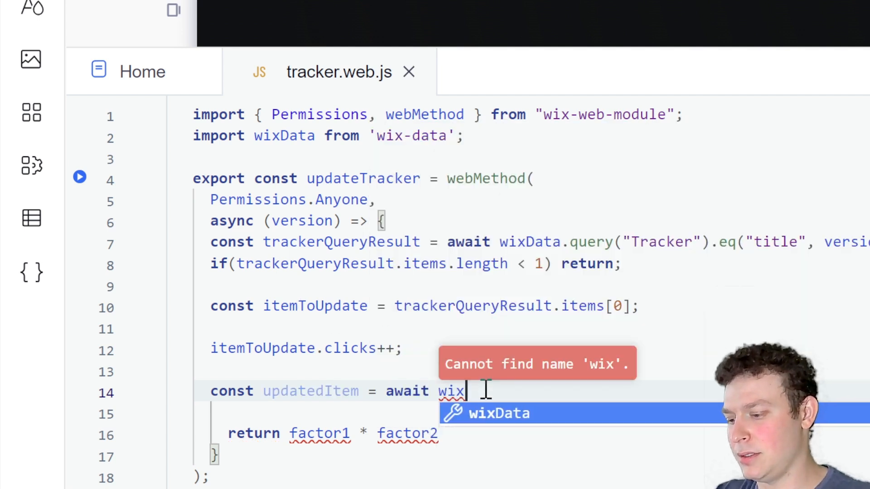
type(".")
key("BackSpace")
type("D")
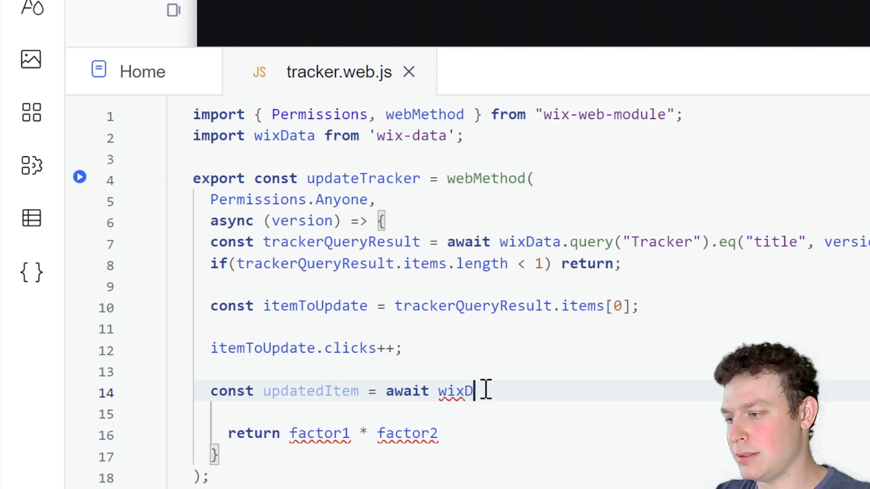
type("ata.update")
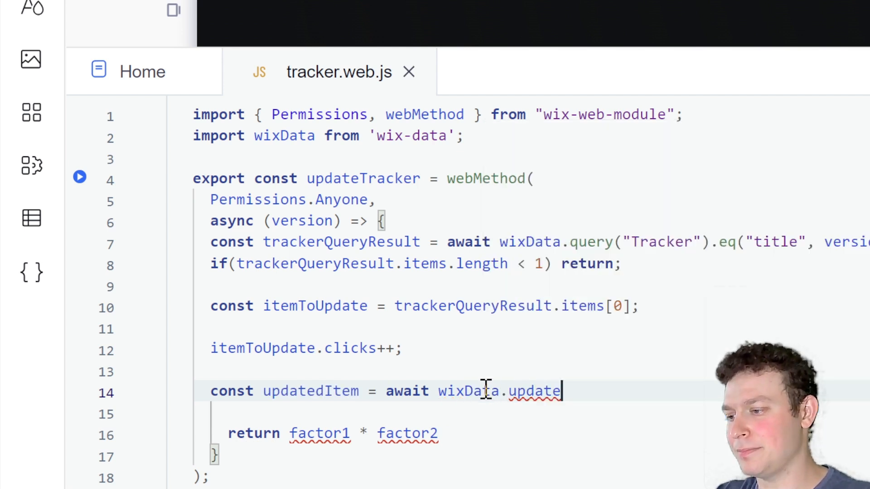
type("(\"Tracker")
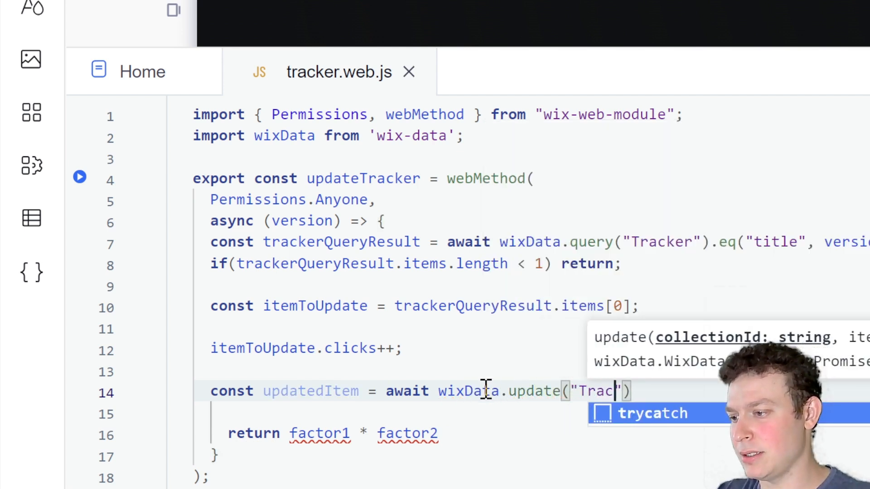
key("Right")
key("Right")
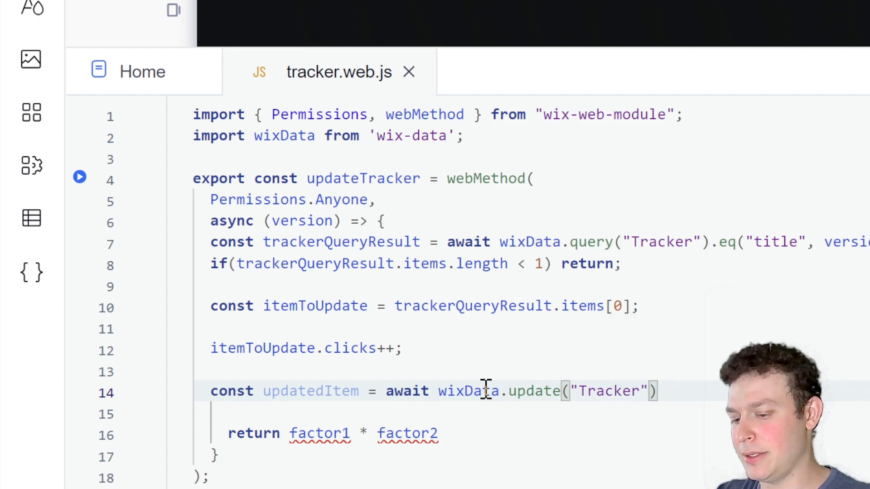
Step: Pass itemToUpdate and {suppressAuth: true} as further arguments of the update call and end the statement with a semicolon
key("Left")
type(", itemToUp")
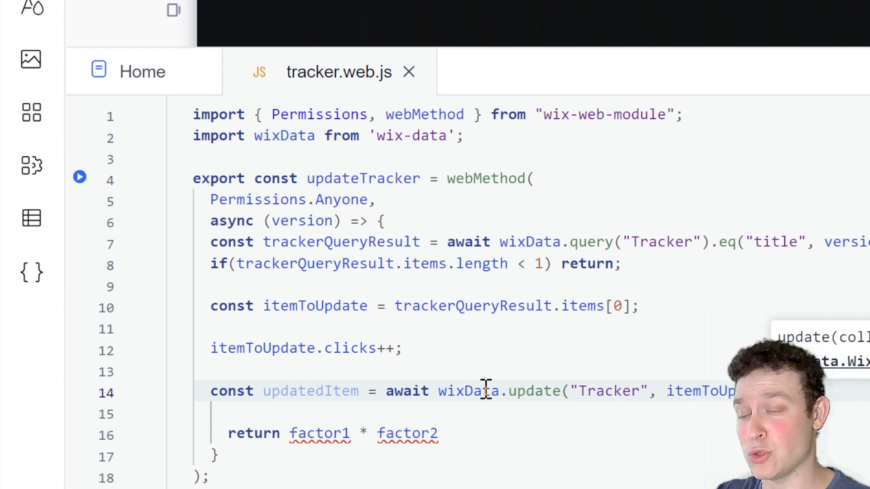
type("date, {suppressAuth")
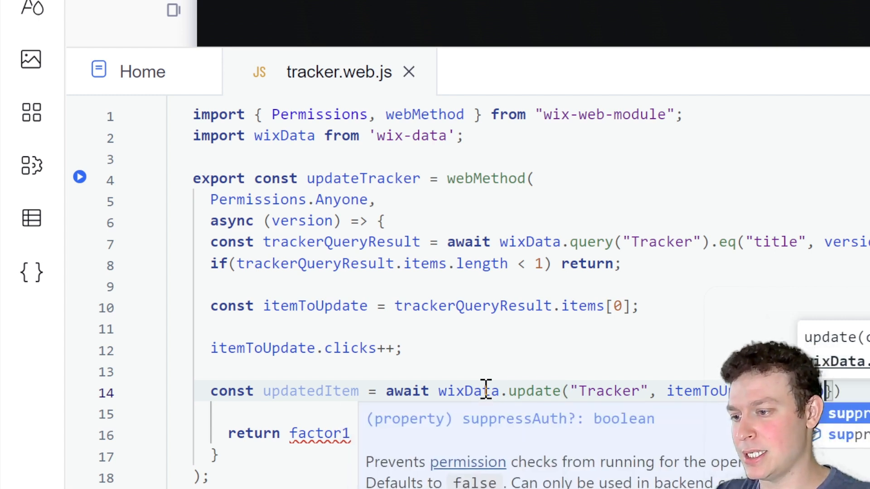
type(": true")
key("Right")
key("Right")
type(";")
Step: Replace the factor1 * factor2 expression in the return statement with updatedItem;
left_click_drag(460, 433, 292, 433)
type("upda")
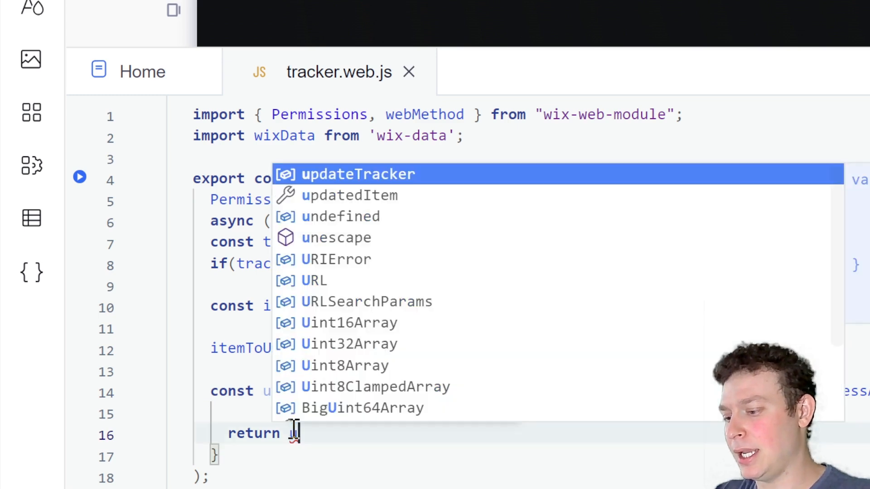
key("Return")
key("BackSpace")
key("BackSpace")
key("BackSpace")
key("BackSpace")
key("BackSpace")
key("BackSpace")
key("BackSpace")
type("d")
key("Return")
type(";")
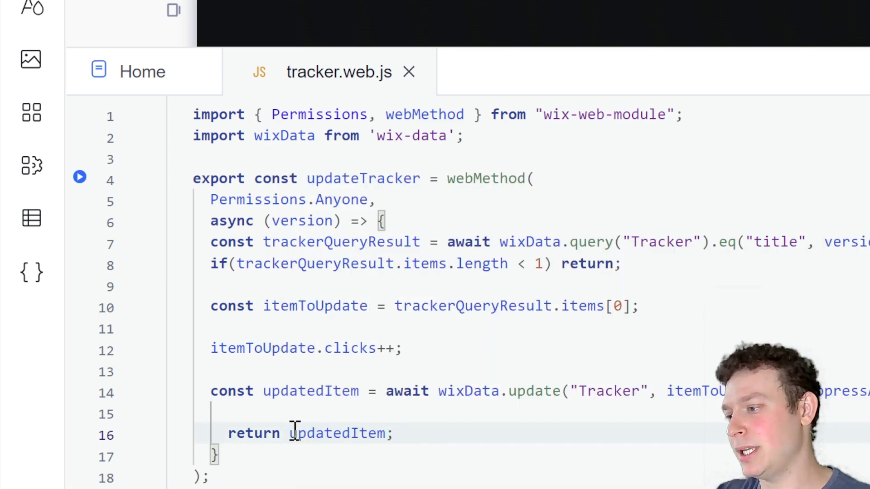
Step: Format the code and remove the blank line above return updatedItem;
right_click(439, 363)
left_click(474, 386)
left_click(379, 416)
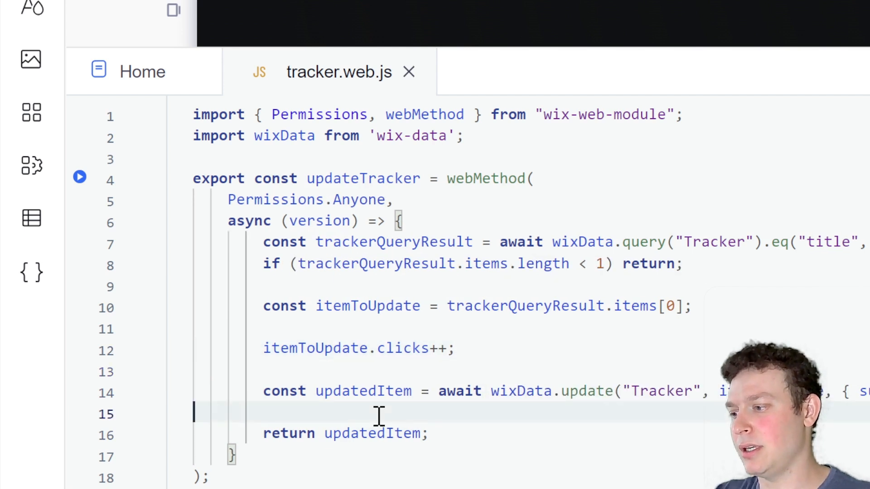
key("BackSpace")
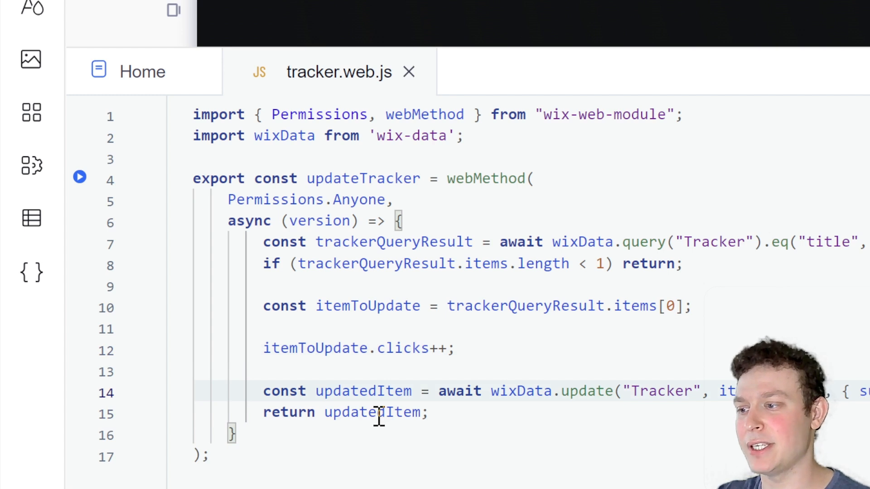
Step: Insert a trycatch snippet at the start of the async function's body
left_click(440, 228)
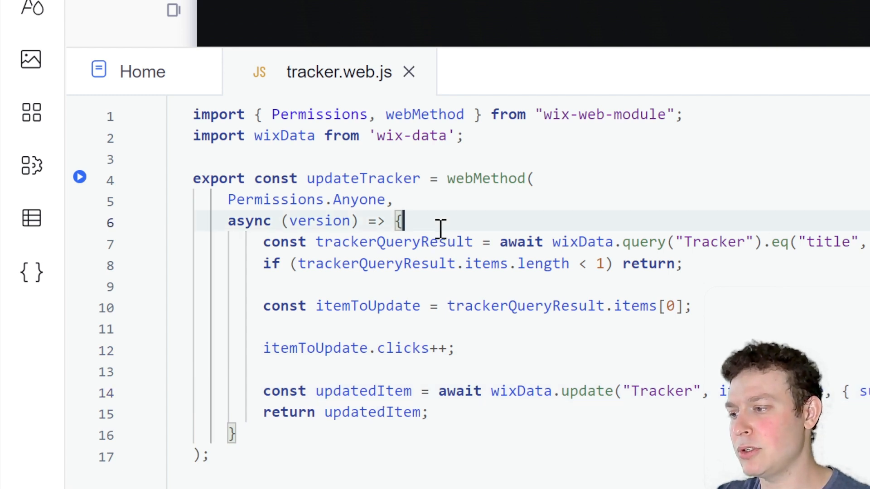
key("Return")
type("try")
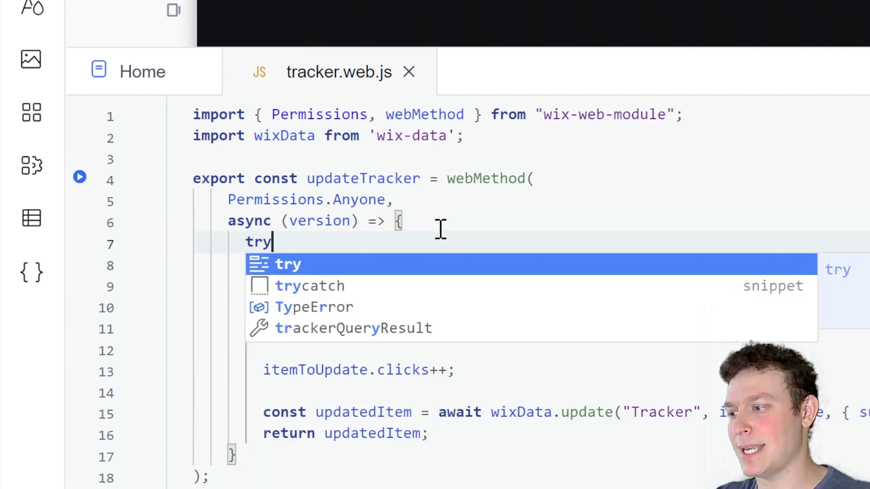
key("Down")
key("Return")
Step: Move the function's statements, from the Tracker query through the return, into the try block and reformat the code
left_click_drag(442, 473, 260, 223)
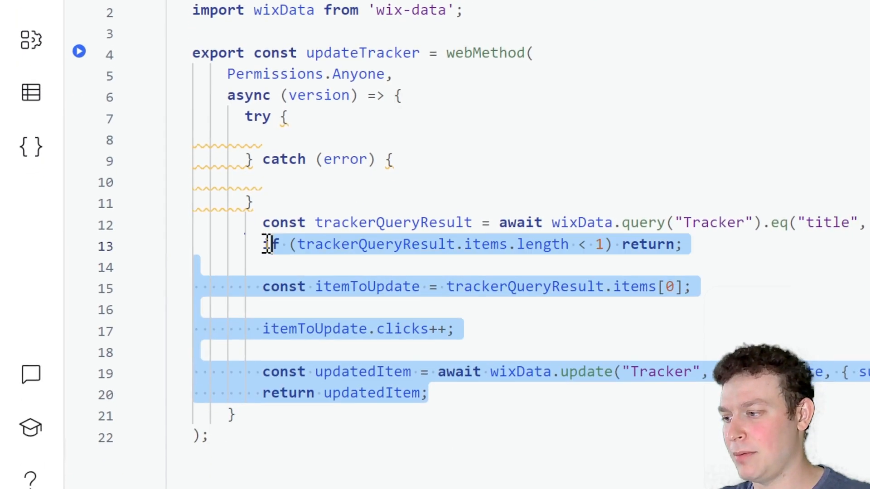
key("ctrl+x")
left_click(305, 140)
key("ctrl+v")
right_click(456, 225)
left_click(470, 251)
right_click(465, 209)
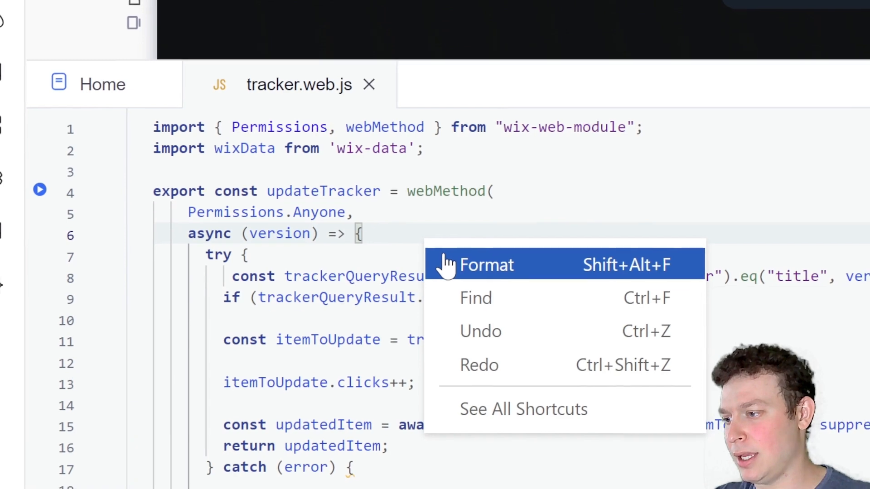
left_click(487, 236)
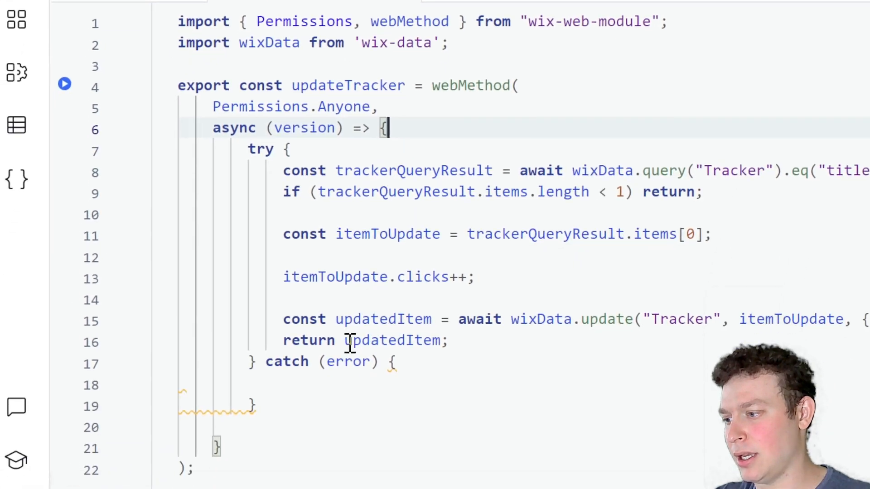
Step: Log "Error updating tracker" together with the error object to the console inside the catch block
left_click(349, 380)
key("Tab")
type("co")
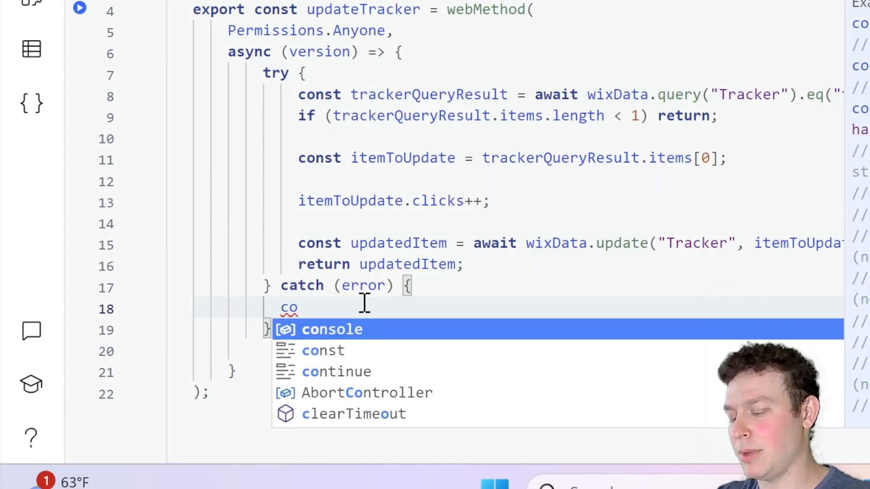
key("Tab")
type(".lo")
key("Tab")
type("(\"")
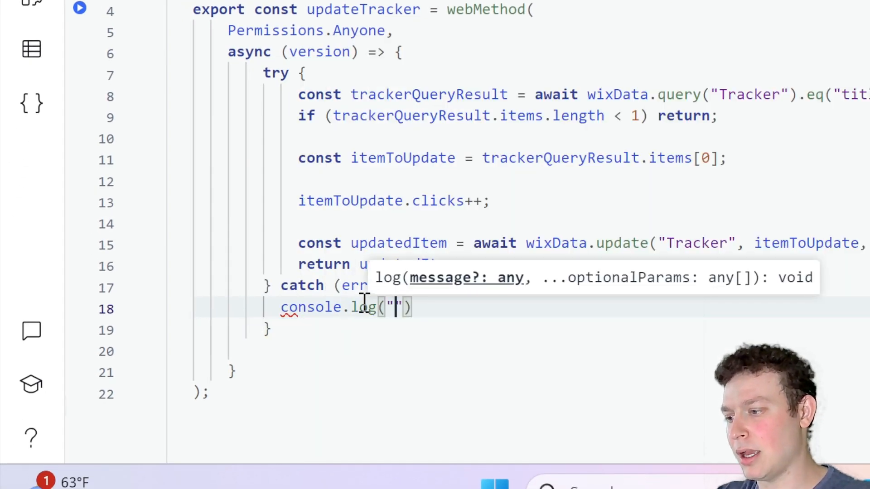
type("Error updating")
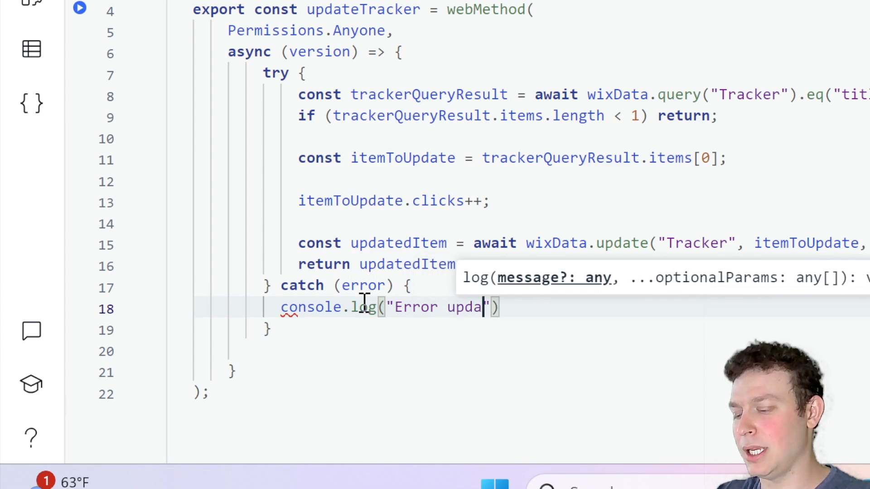
type(" tracker\"")
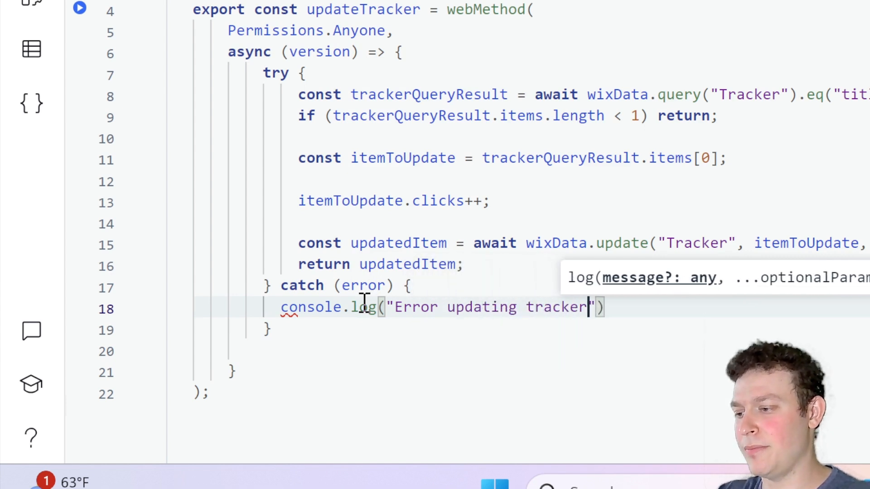
type(", error);")
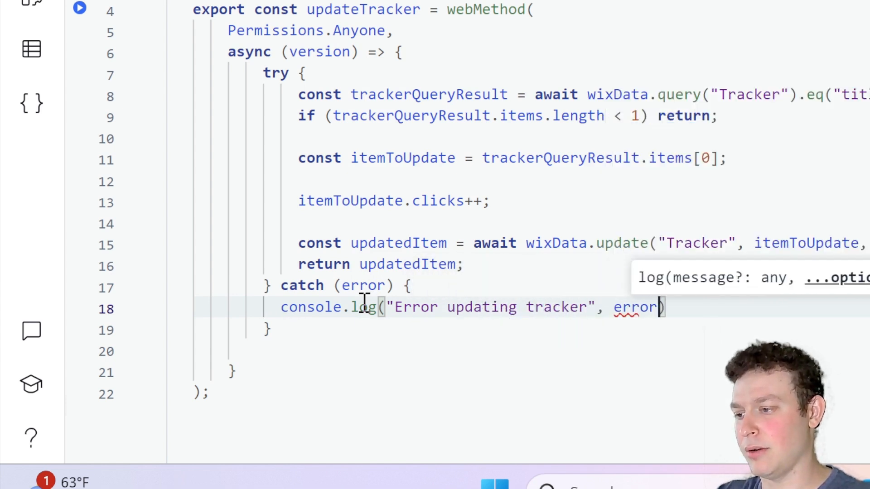
Step: Remove the blank line after the catch block's closing brace
left_click(199, 345)
key("BackSpace")
scroll(520, 176, "down", 1)
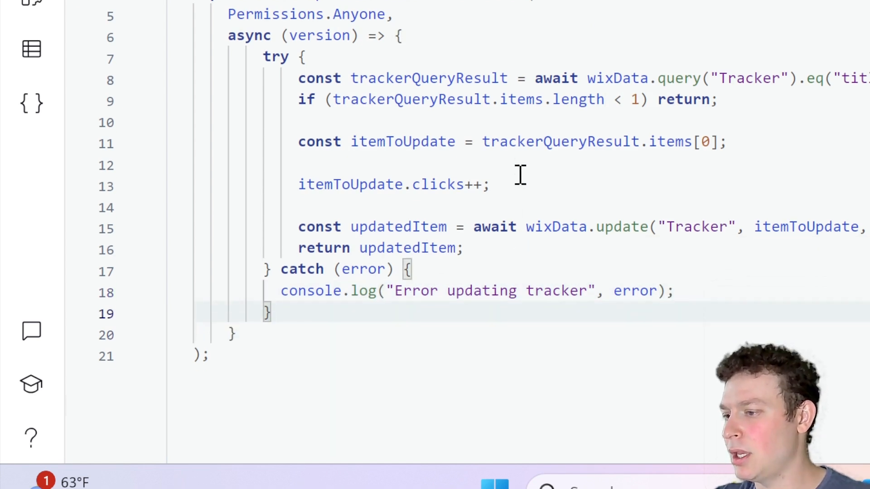
scroll(520, 176, "up", 1)
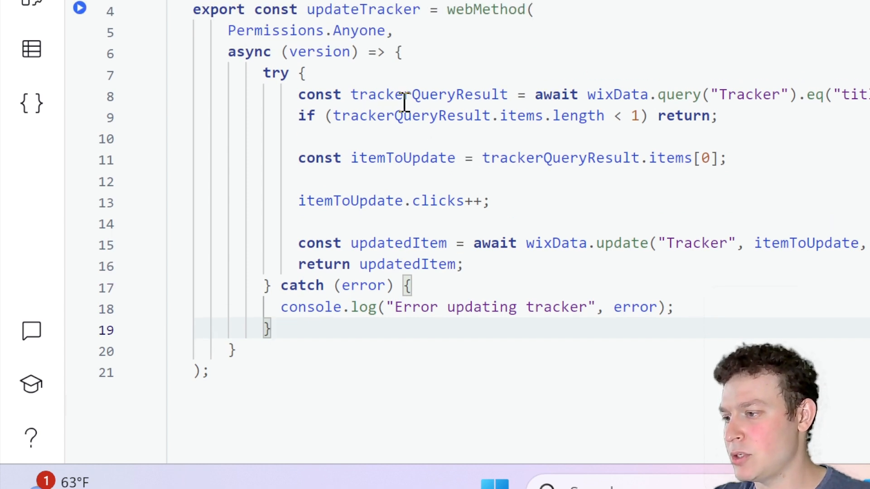
Step: Test-run the updateTracker function with version "6" and expand the returned object to check its clicks value
mouse_move(405, 101)
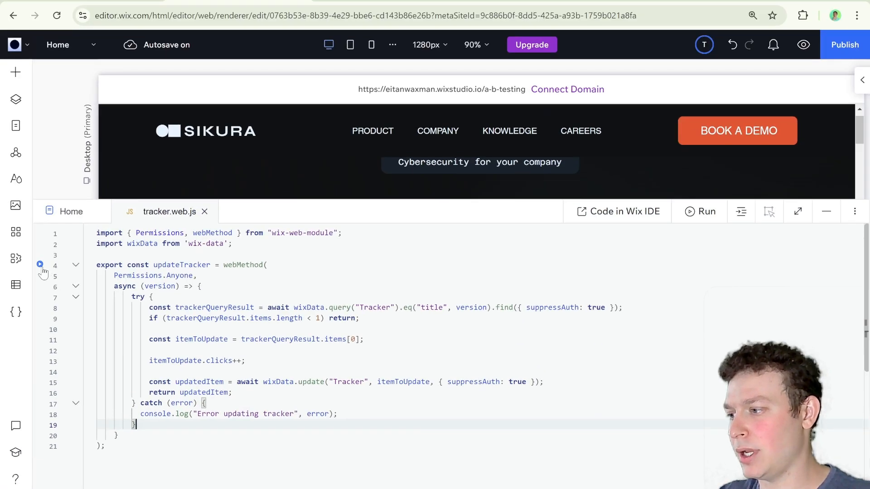
left_click(80, 9)
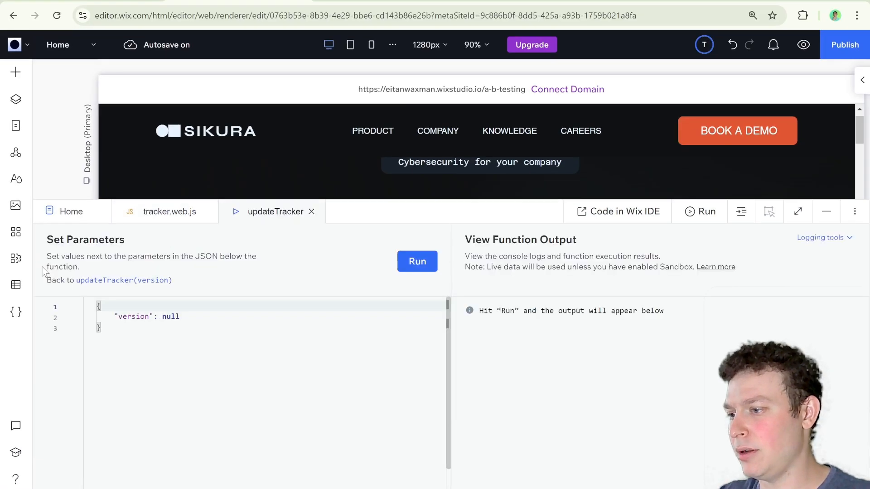
double_click(176, 316)
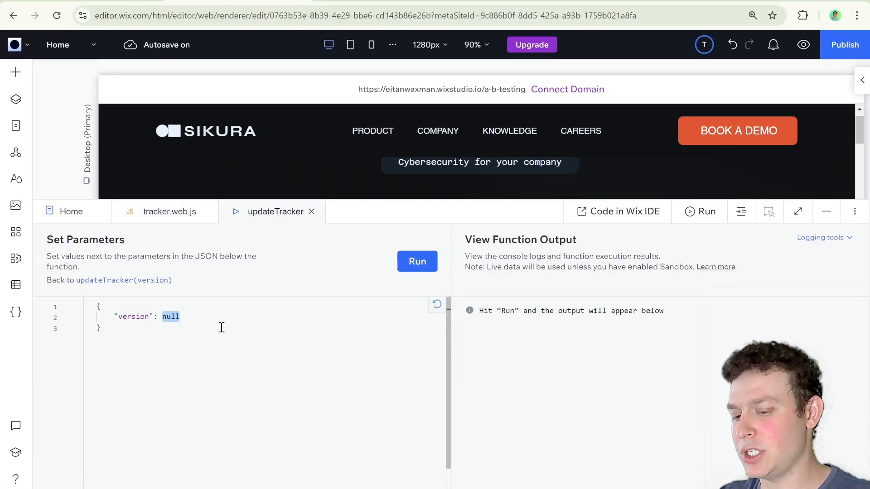
type("\"")
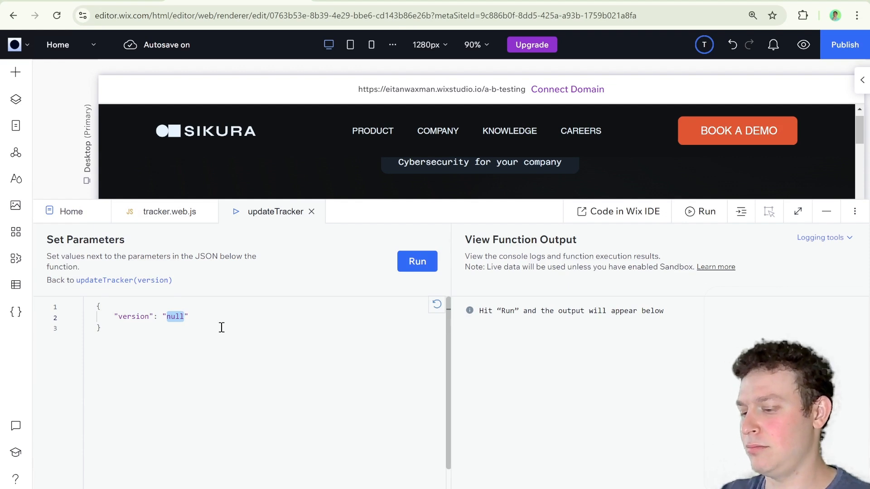
type("6")
left_click(416, 262)
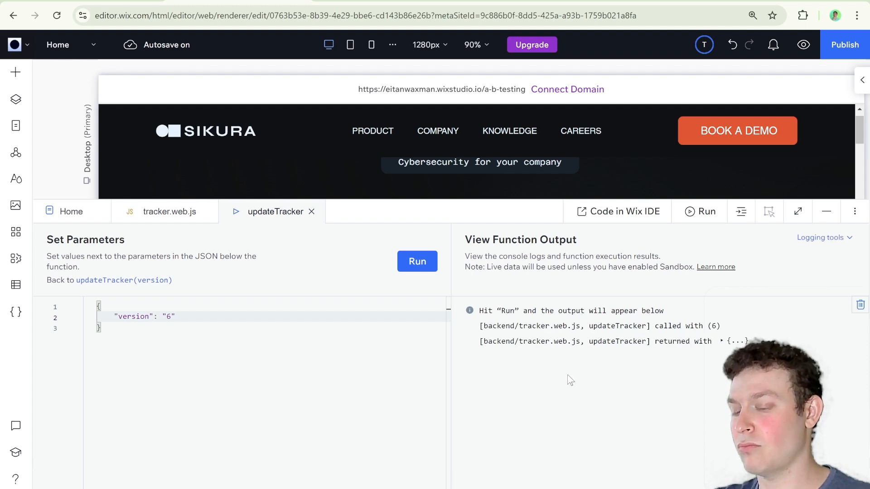
left_click(743, 342)
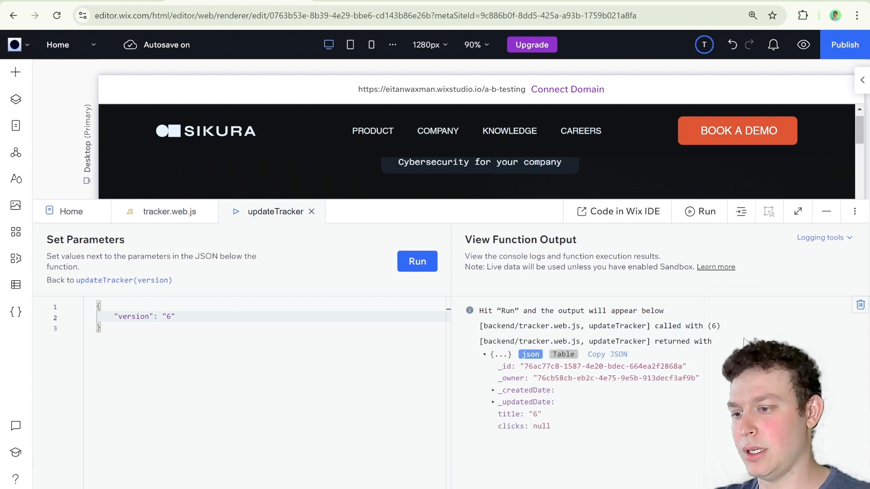
left_click_drag(498, 427, 570, 431)
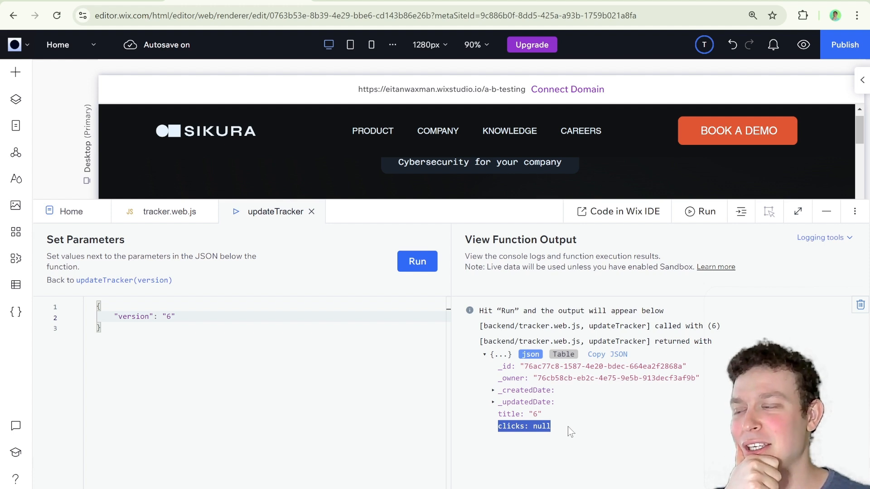
scroll(261, 369, "down", 1)
scroll(239, 357, "up", 1)
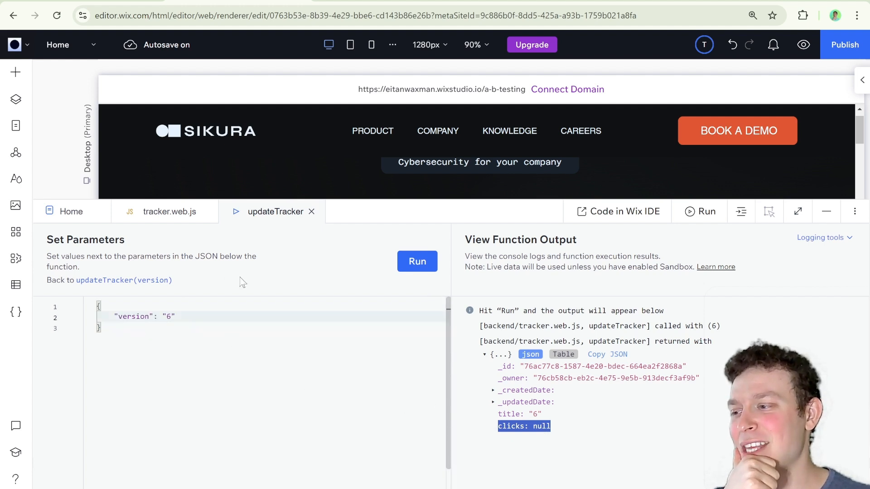
Step: Set Clicks to 0 for both items, 7 and 6, in the Tracker collection and return to the code
left_click(165, 212)
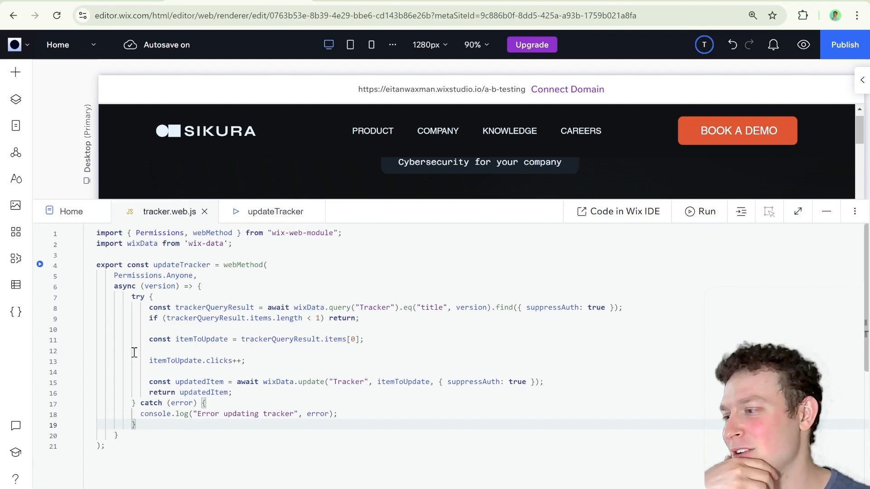
left_click(16, 285)
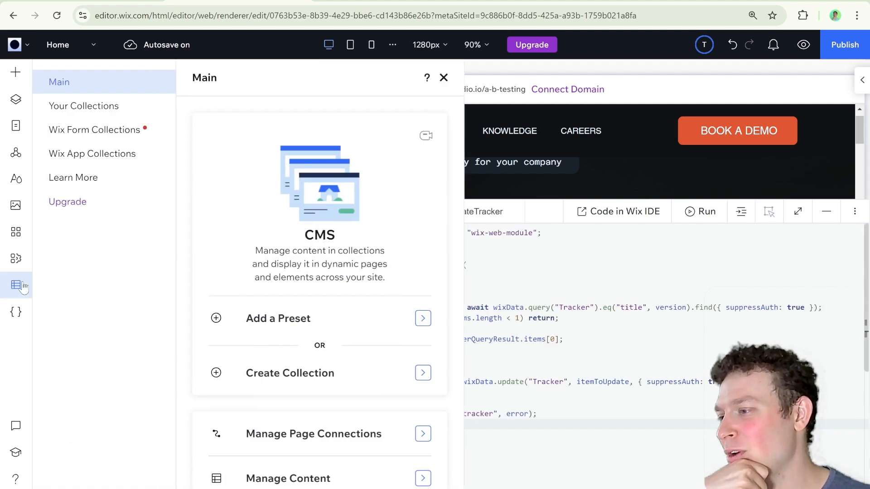
left_click(117, 109)
left_click(265, 165)
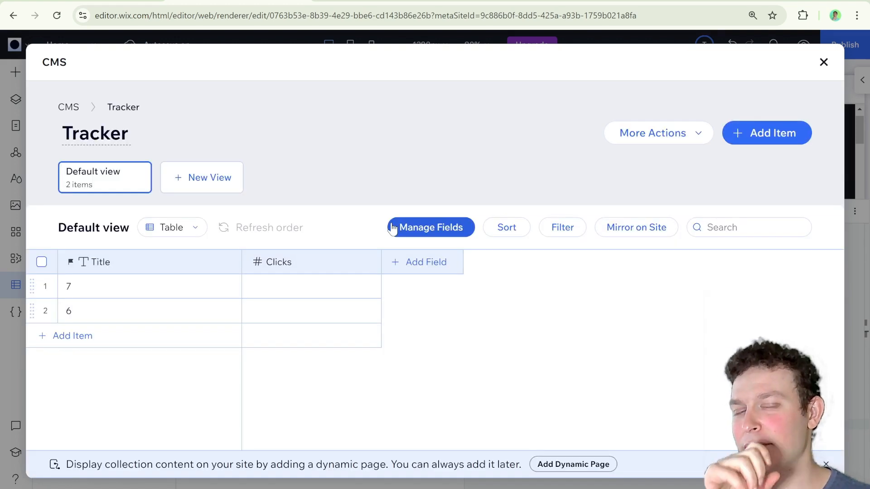
left_click(293, 287)
left_click(293, 287)
type("0")
double_click(296, 313)
type("0")
left_click(465, 311)
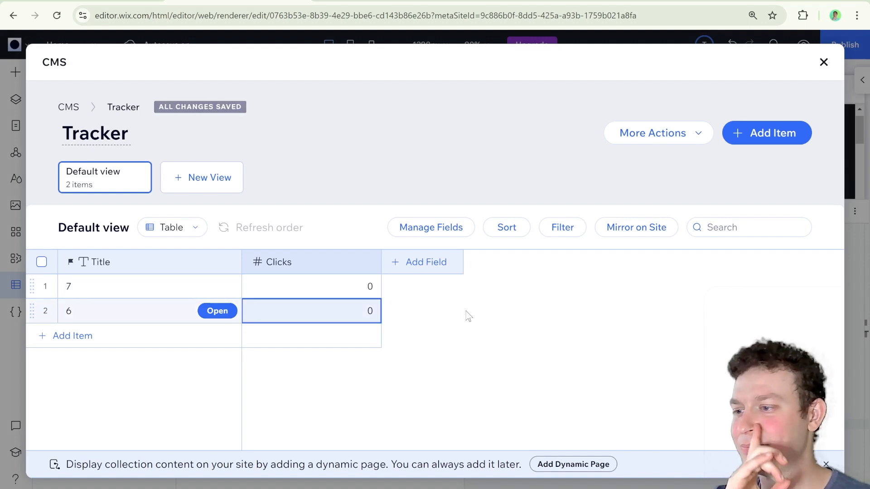
left_click(823, 62)
left_click(444, 78)
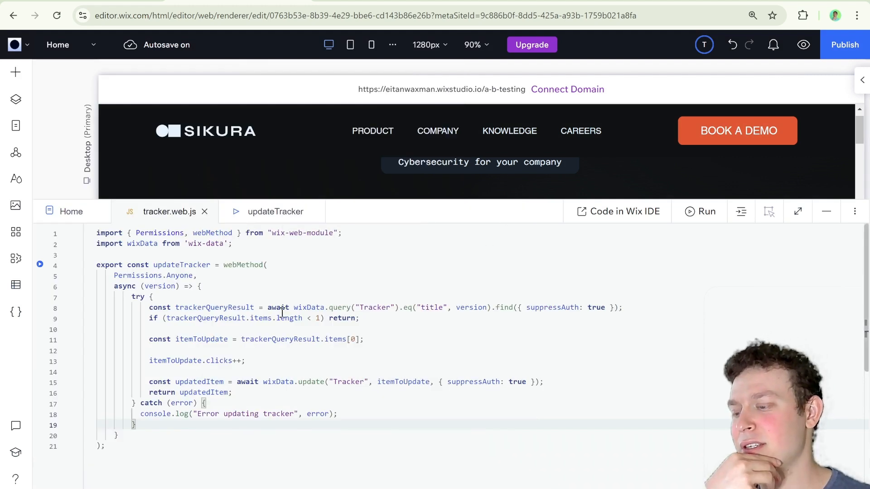
Step: Clear the updateTracker test output, run the function twice with version "6", and expand each returned object
scroll(288, 308, "down", 3)
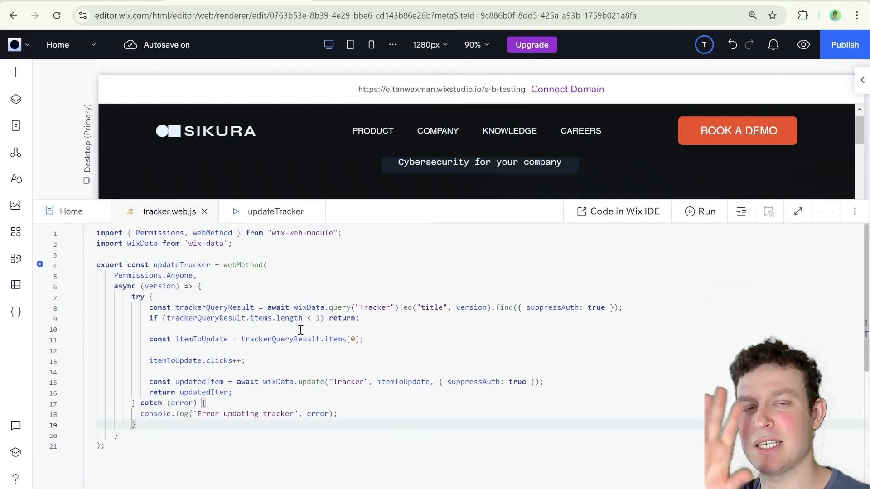
mouse_move(296, 323)
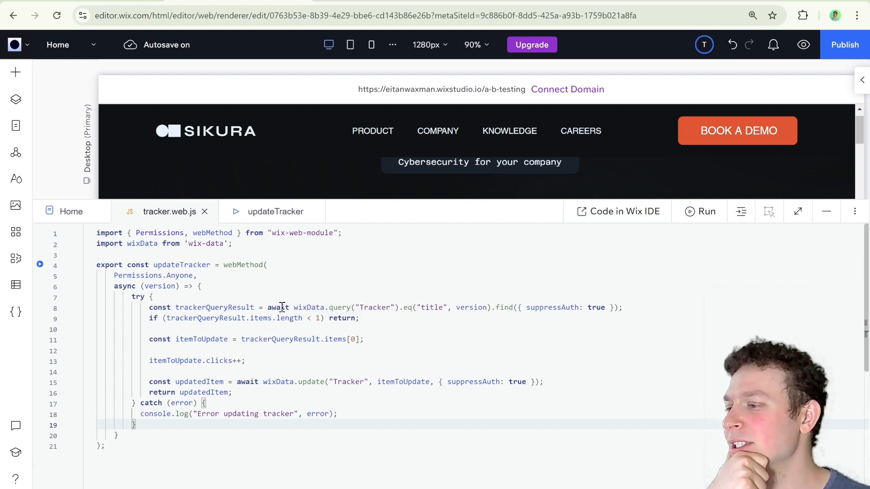
left_click(241, 217)
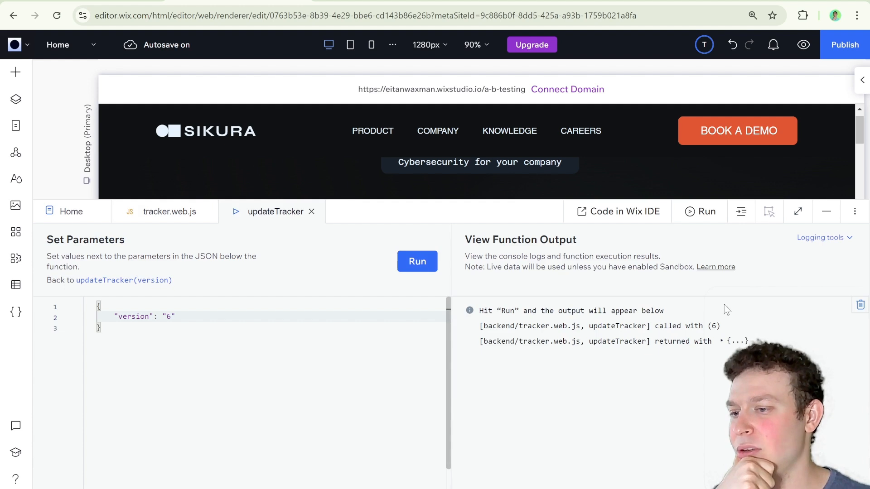
left_click(805, 293)
left_click(416, 262)
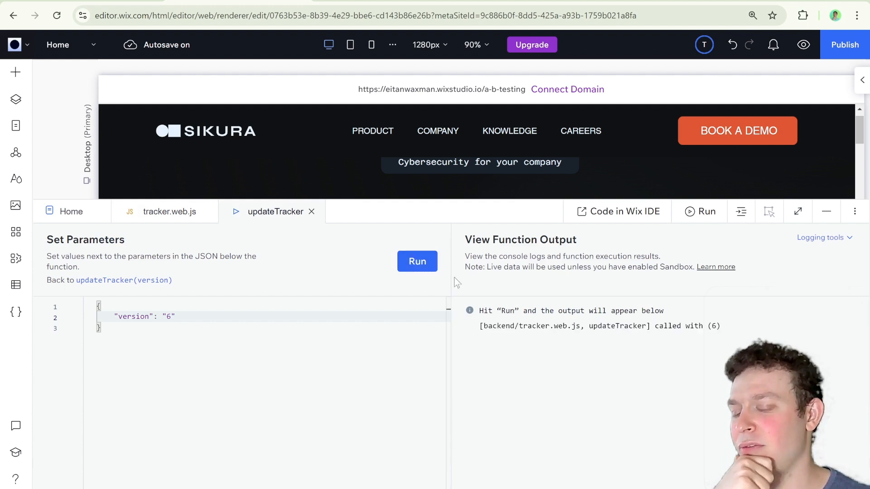
left_click(719, 342)
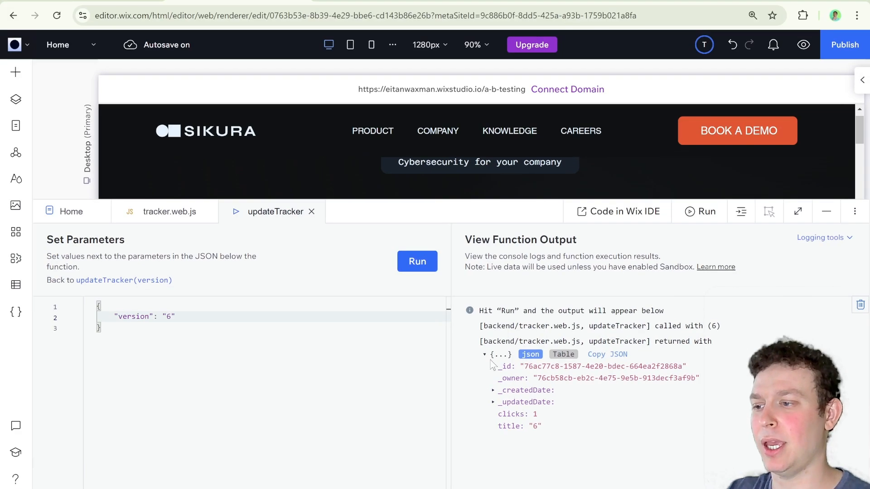
left_click(418, 262)
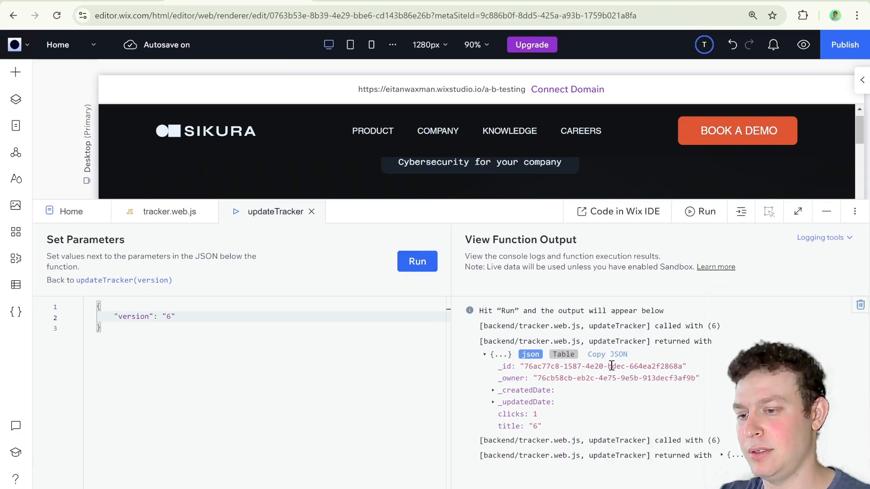
left_click(722, 455)
scroll(547, 473, "down", 1)
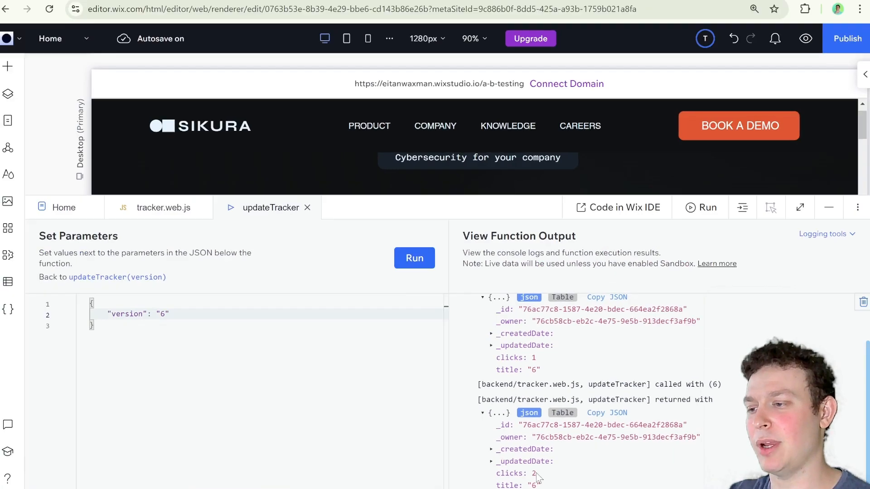
Step: Test-run updateTracker with version "7" and check the clicks value in the returned object
double_click(164, 314)
type("7")
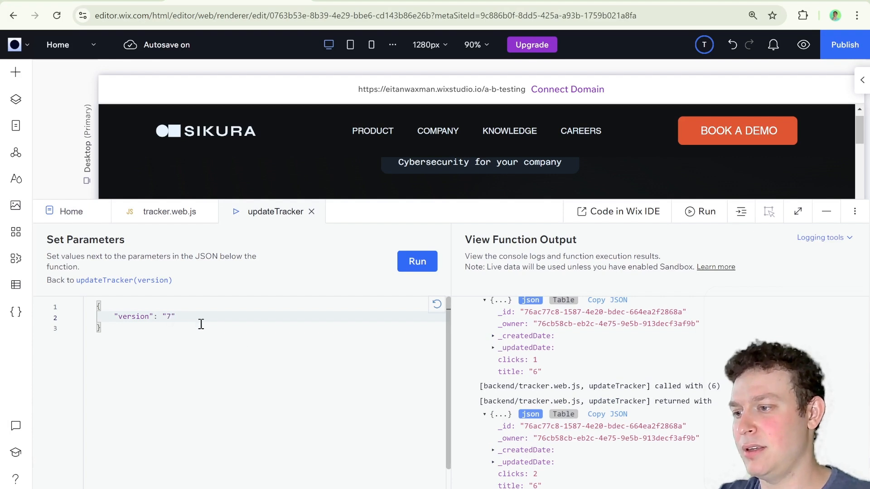
left_click(413, 261)
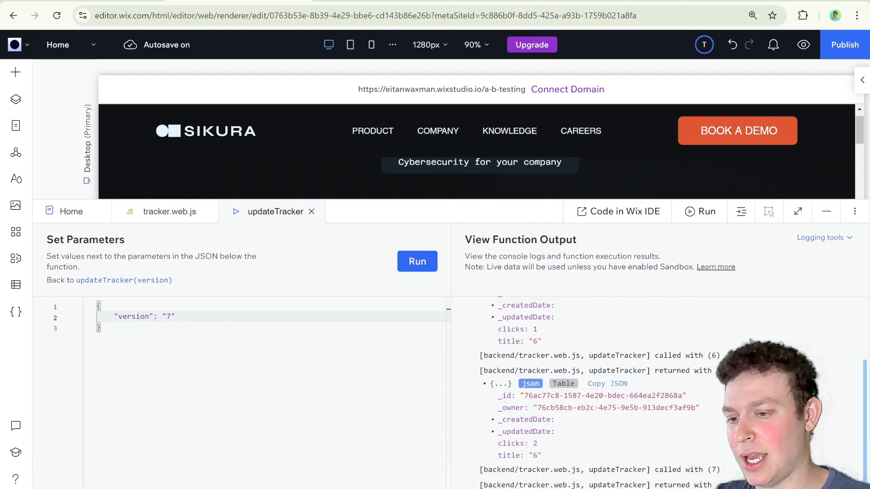
scroll(698, 435, "down", 2)
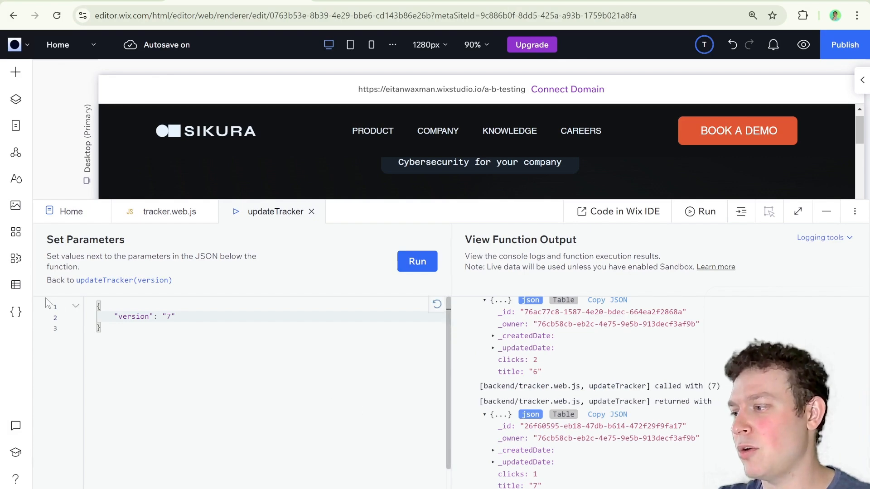
Step: Reset Clicks to 0 for both items, 7 and 6, in the Tracker collection after the test runs
left_click(16, 285)
left_click(87, 114)
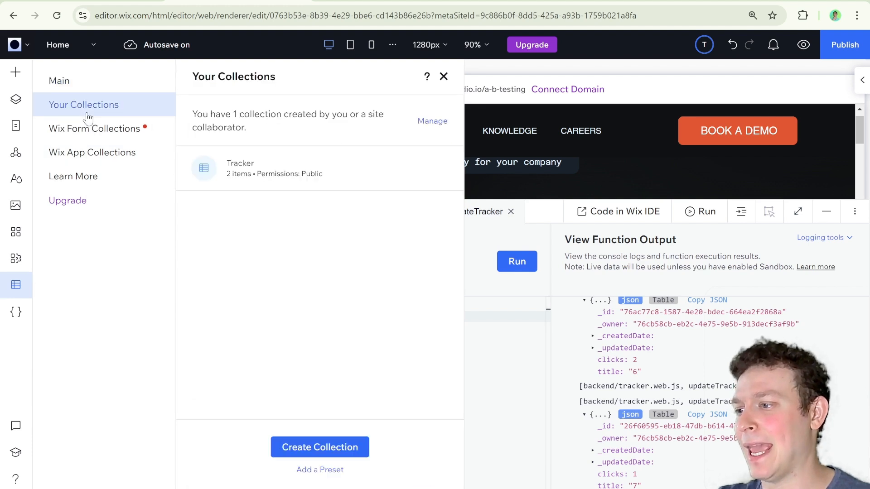
left_click(381, 181)
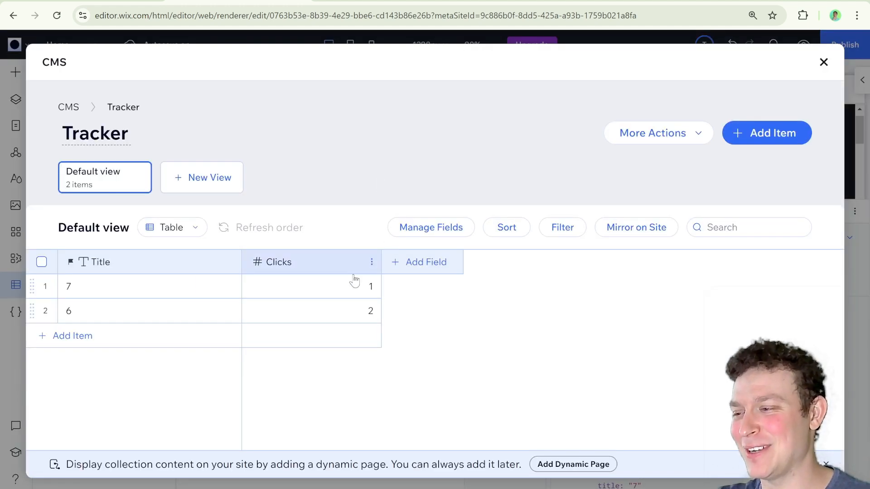
left_click(355, 290)
left_click(354, 293)
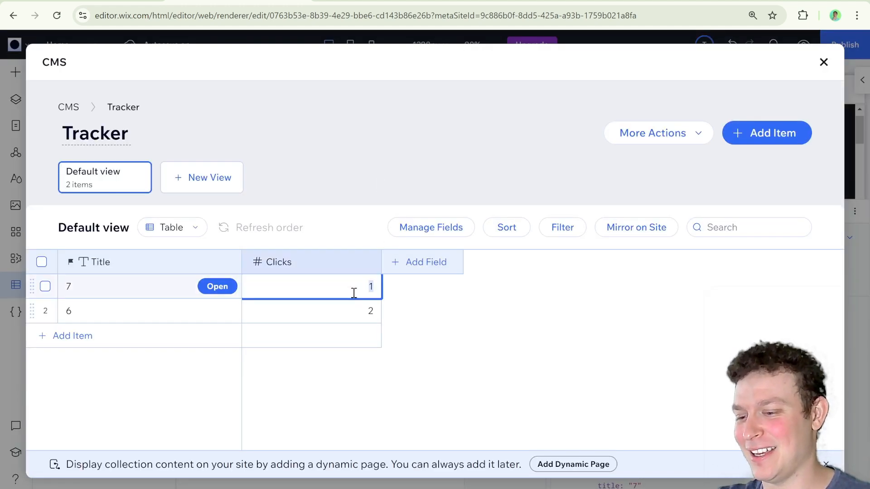
left_click(375, 321)
left_click(370, 309)
type("0")
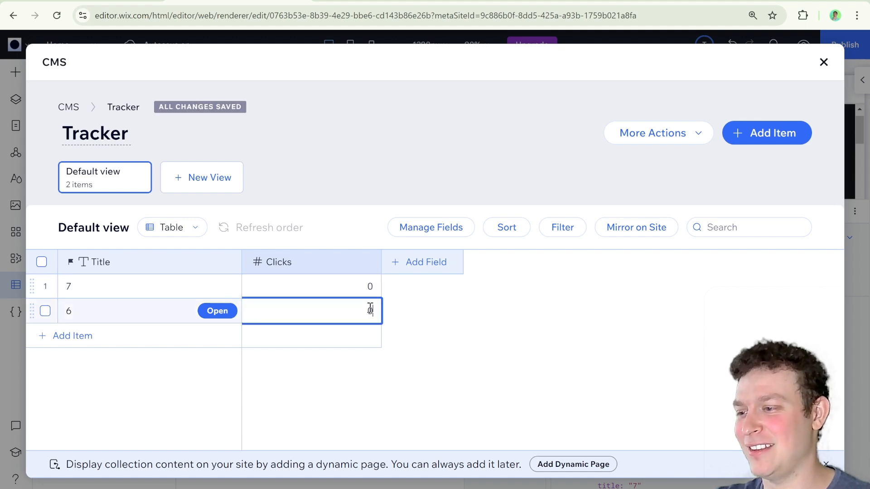
left_click(449, 303)
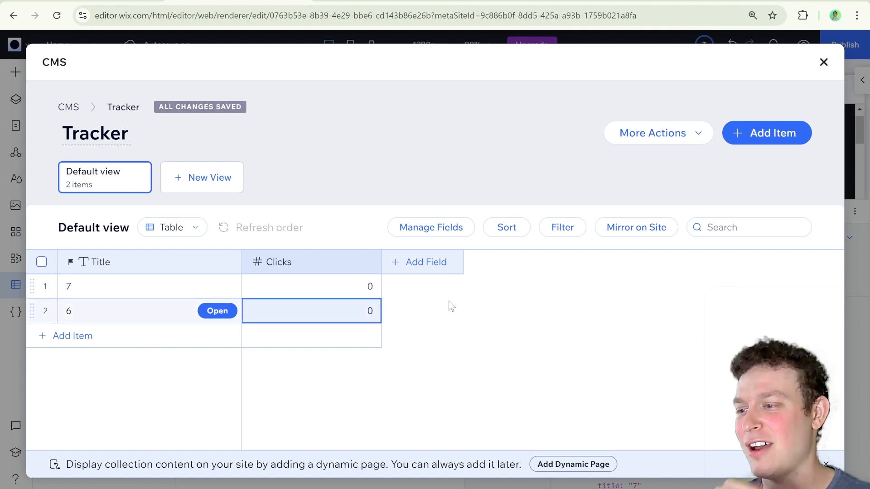
Step: Close the Tracker collection and the updateTracker test to return to the Home page code
left_click(824, 63)
left_click(443, 76)
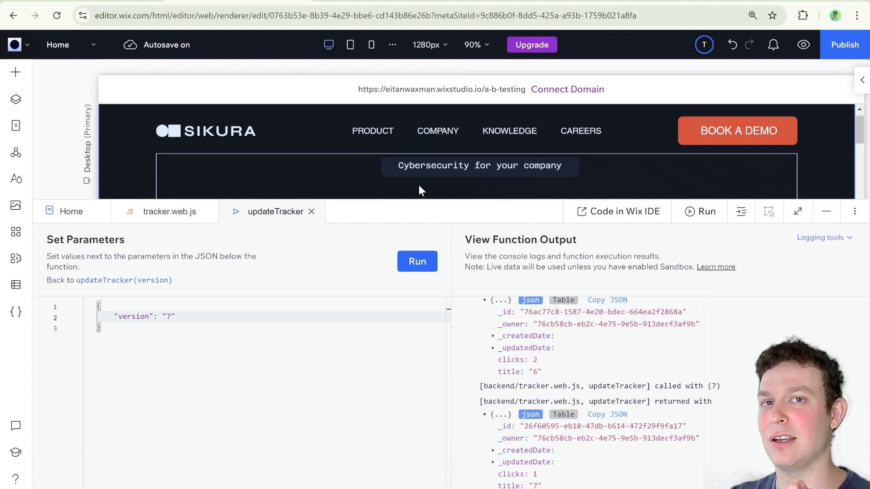
left_click(311, 211)
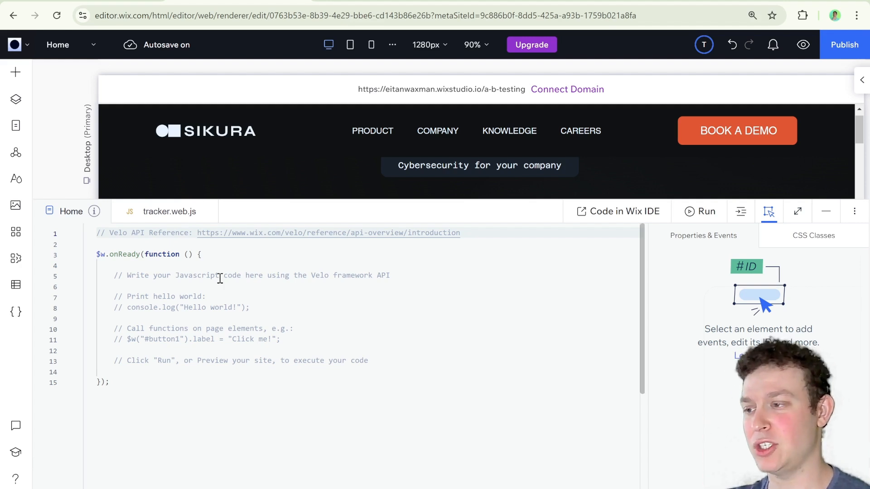
Step: Replace the Velo API reference comment in the Home page code with import {updateTracker} from 'backend/tracker.web';
triple_click(220, 234)
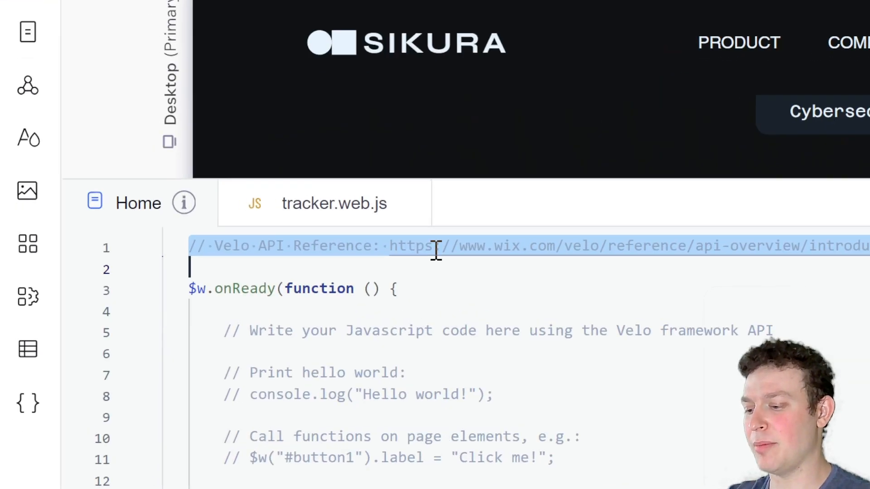
type("import {")
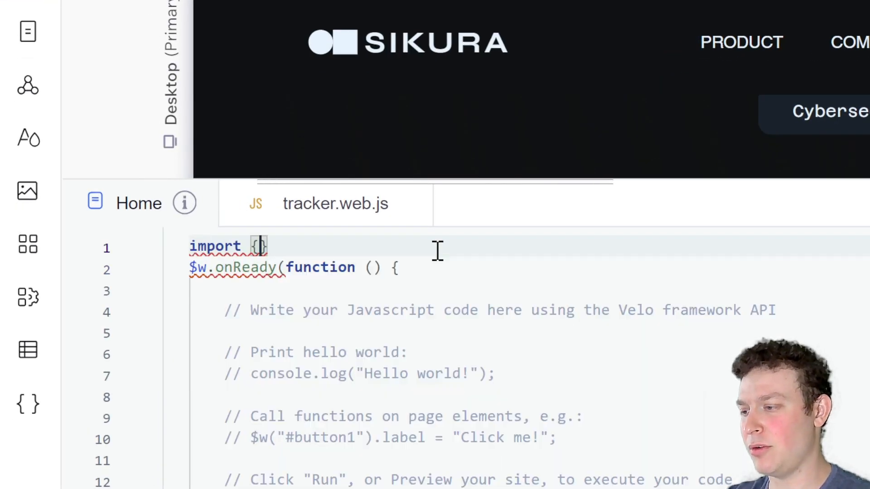
type("updateTracker")
key("Right")
type("from")
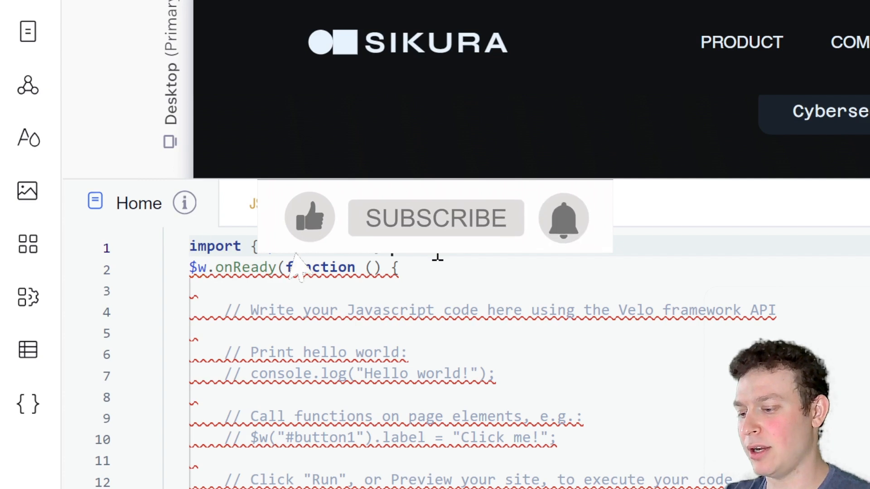
type(" 'backend/")
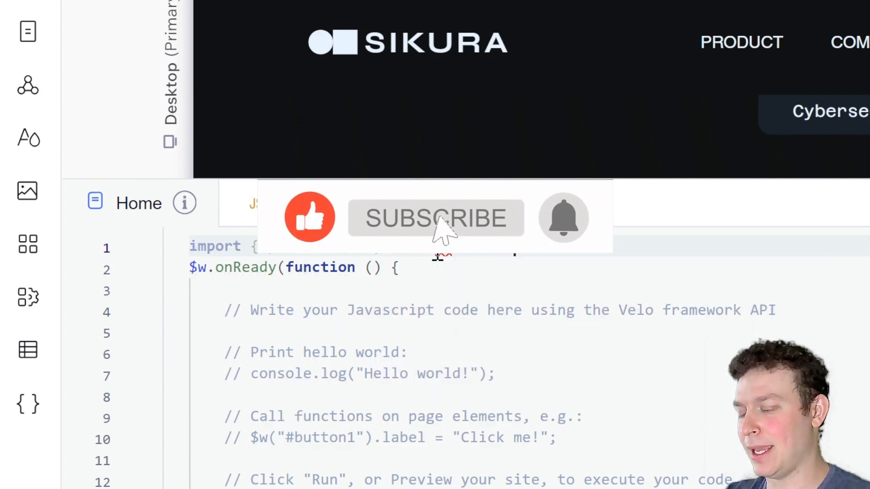
type("test.js")
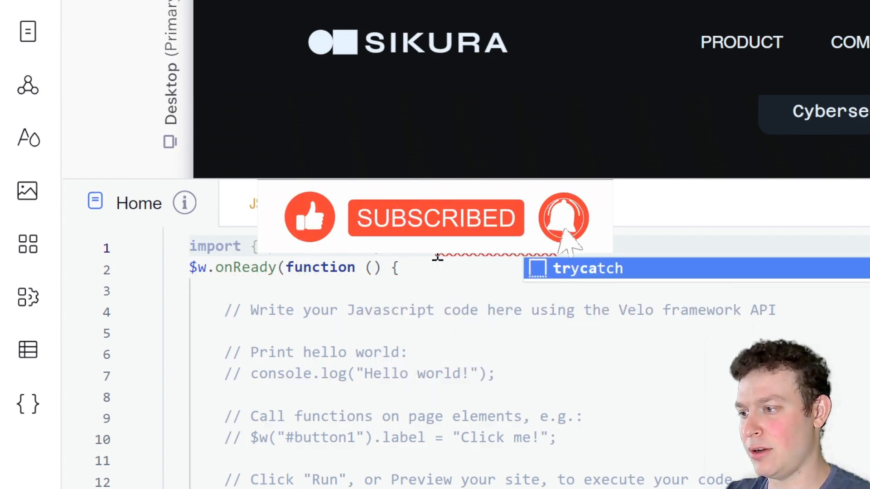
type("web';")
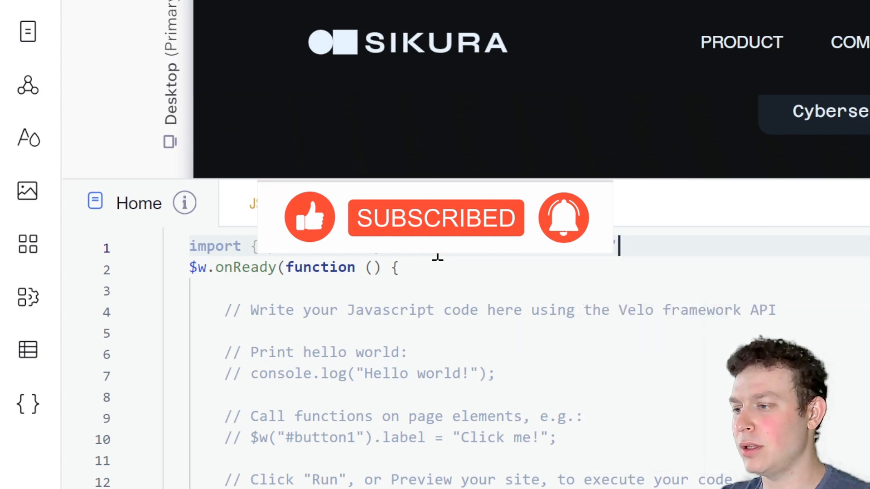
key("Return")
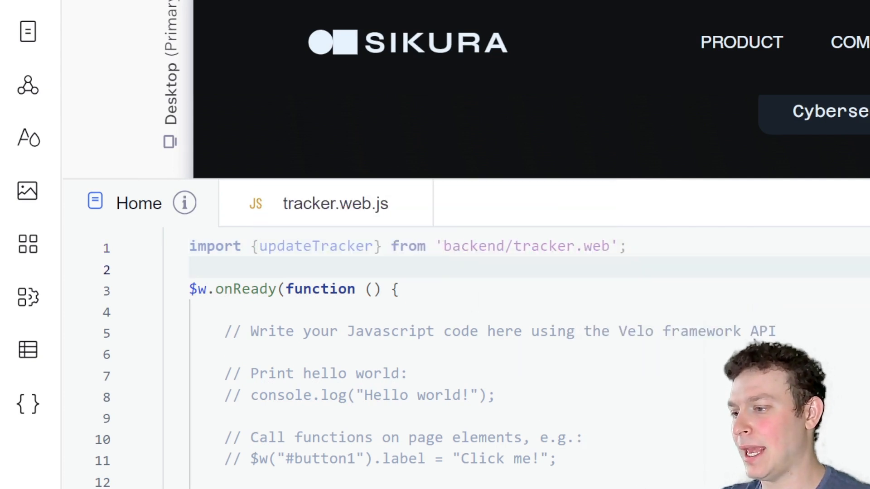
Step: Delete the placeholder comments inside the $w.onReady function
left_click_drag(200, 487, 197, 334)
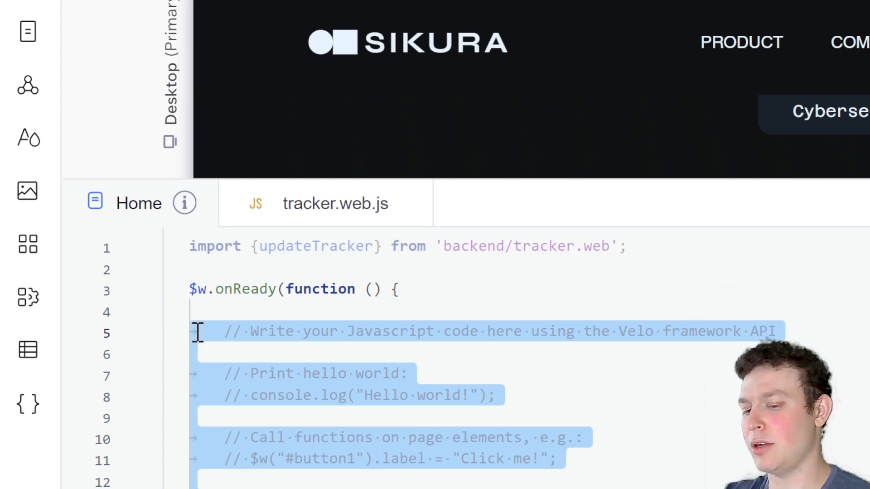
key("BackSpace")
key("BackSpace")
key("BackSpace")
Step: Add an async function named handleButtonClick without parameters below the $w.onReady block
left_click(243, 340)
key("Return")
key("Return")
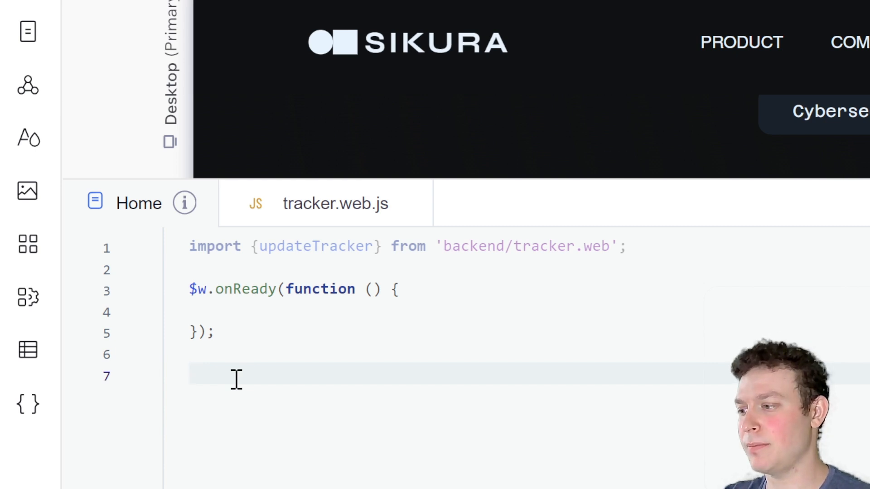
type("async")
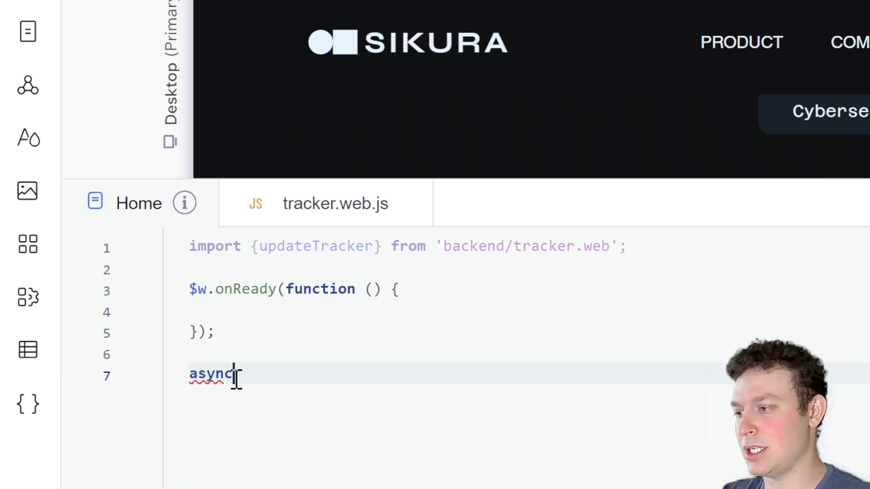
type(" fun")
key("Return")
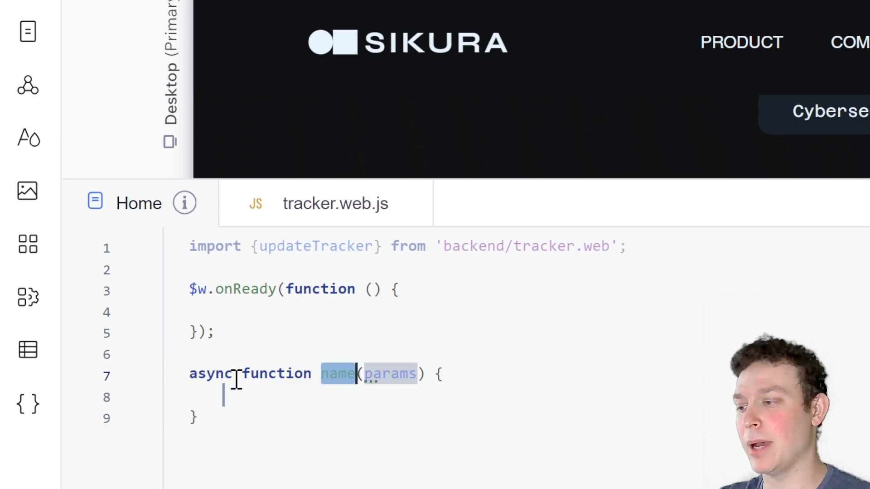
type("handleButton")
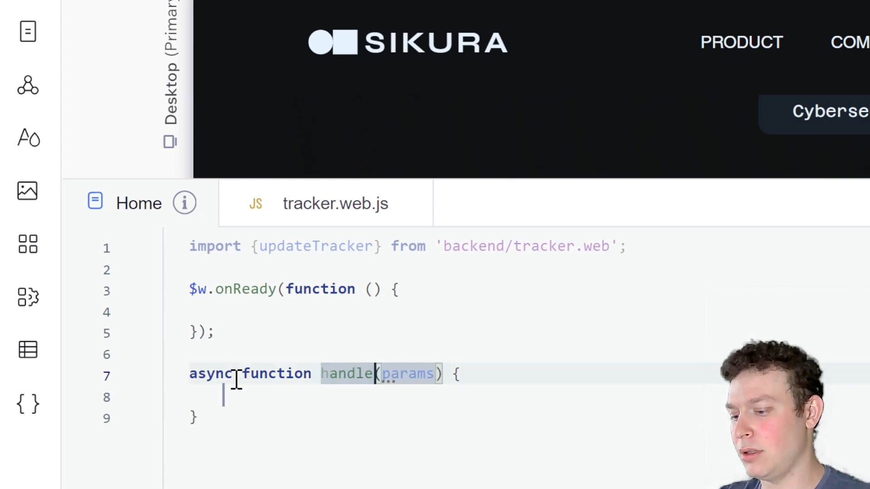
type("Click")
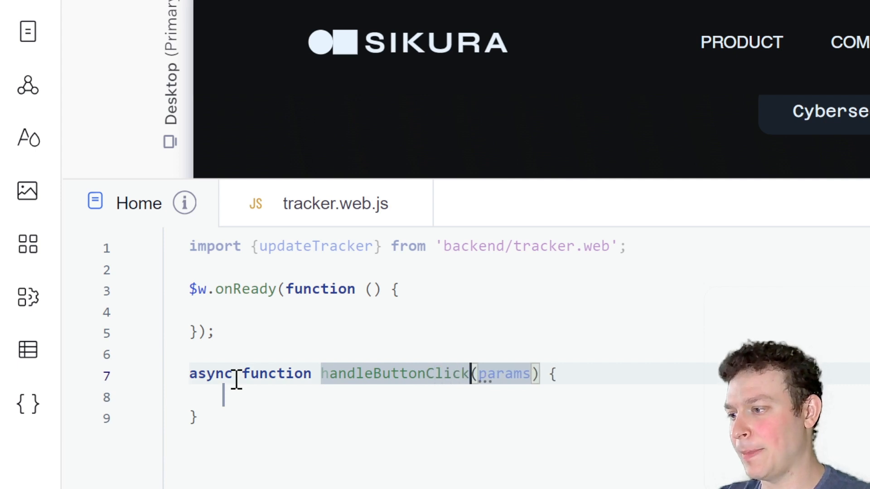
key("BackSpace")
key("Tab")
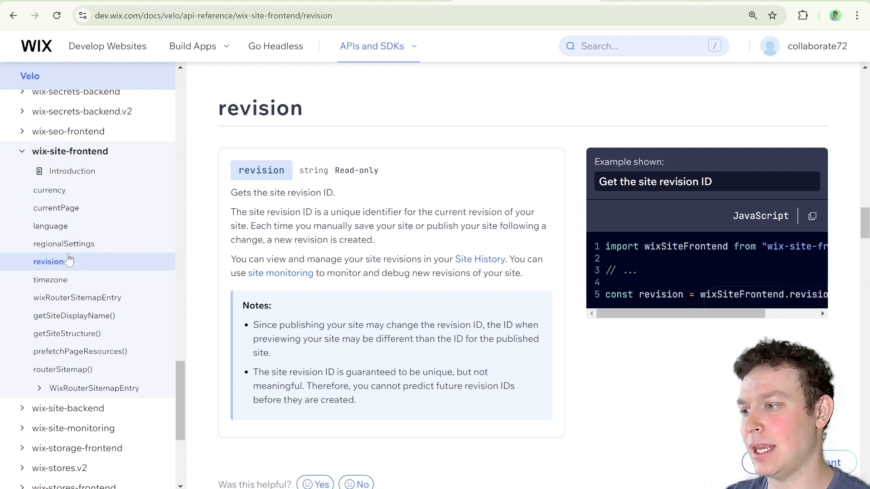
Step: Examine the revision property and its example code in the wix-site-frontend API reference
left_click_drag(684, 314, 784, 316)
scroll(781, 254, "left", 5)
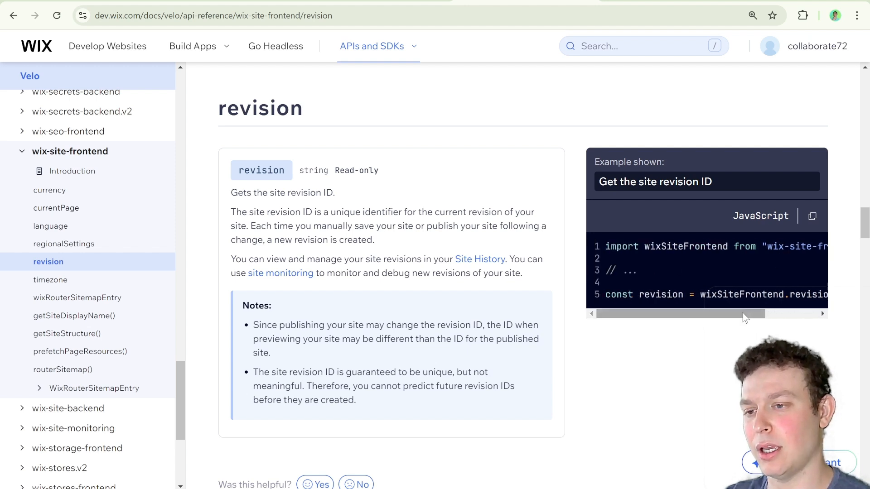
left_click_drag(747, 314, 790, 314)
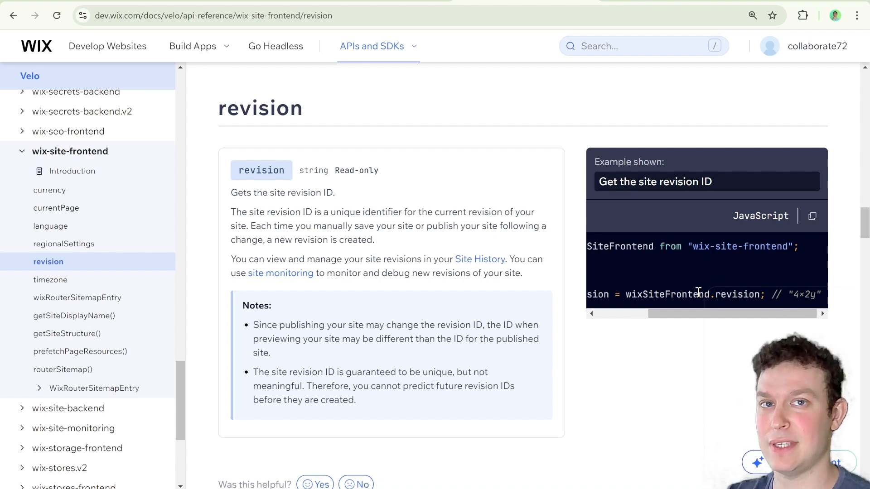
scroll(679, 295, "down", 5)
scroll(679, 296, "down", 15)
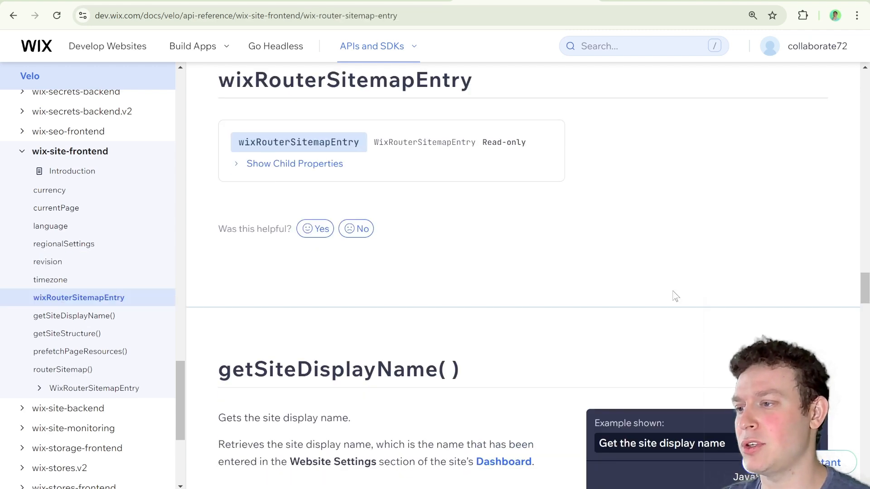
scroll(674, 296, "up", 12)
scroll(674, 278, "down", 2)
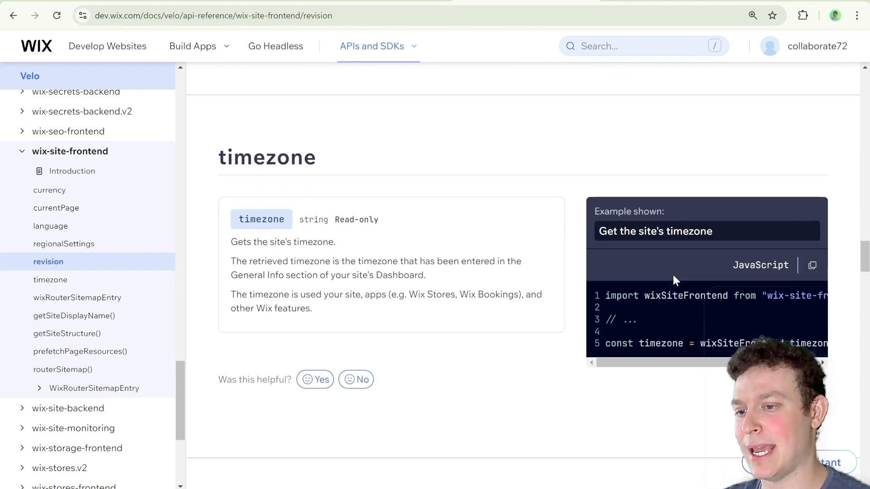
left_click(128, 268)
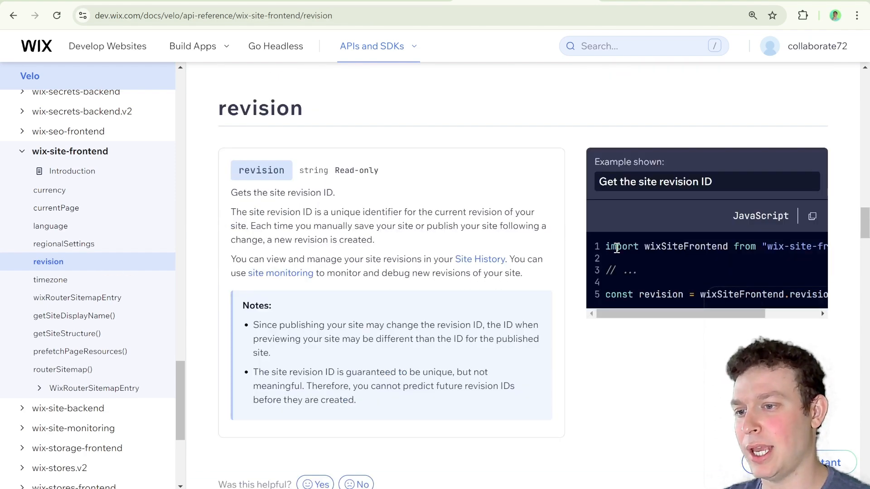
Step: Switch back to the Wix Studio editor and import {revision} from 'wix-site-frontend' below the updateTracker import
left_click(214, 1)
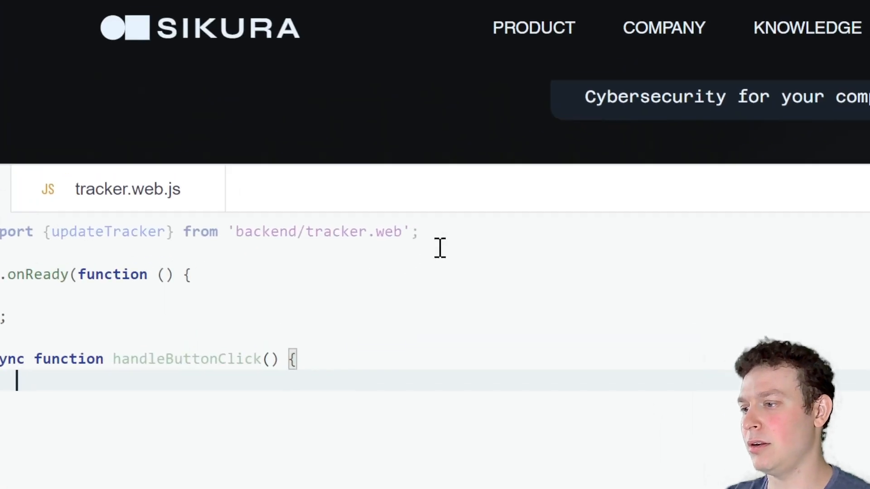
left_click(322, 234)
key("Return")
type("import")
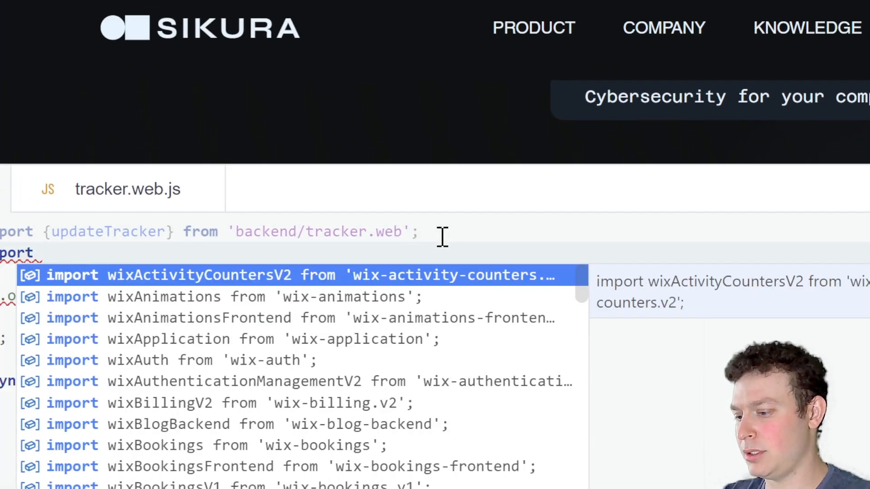
type(" P")
key("BackSpace")
type("{revision")
key("Down")
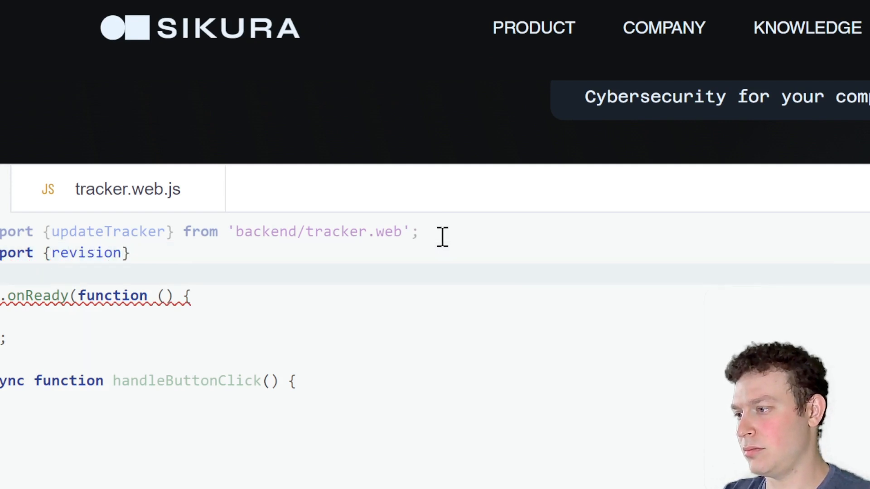
left_click(438, 240)
left_click(438, 247)
type("from")
type(" 'wix")
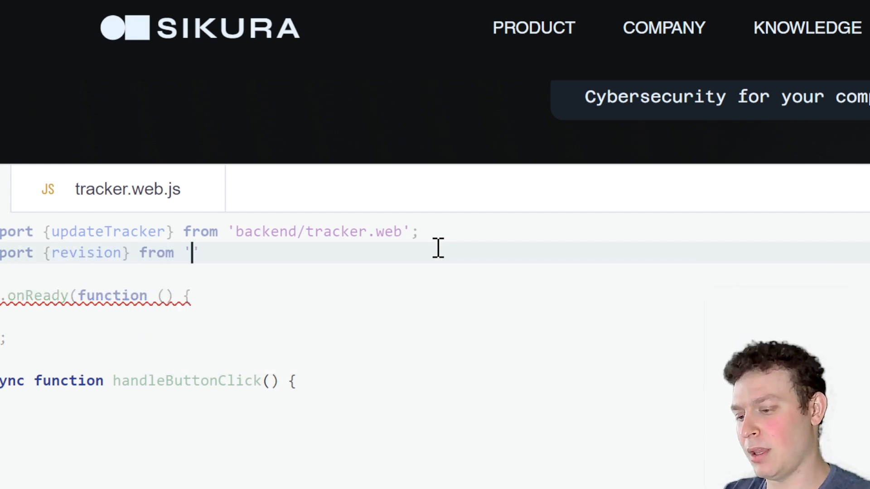
type("-site")
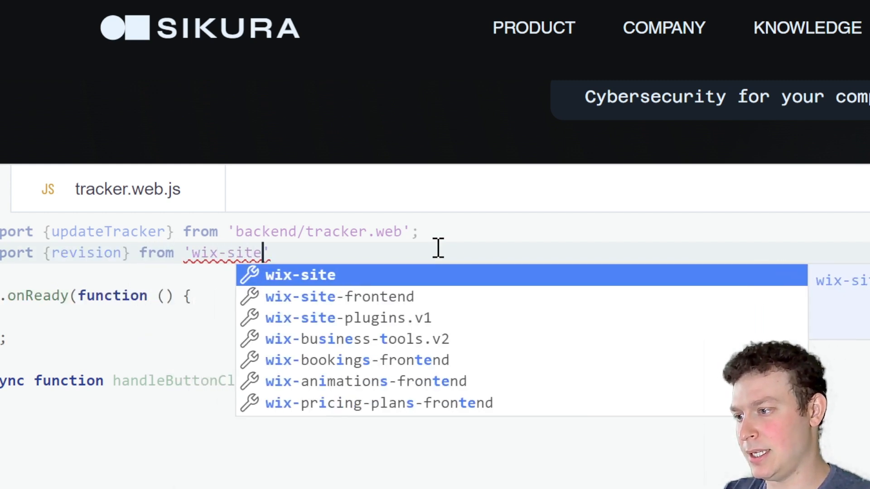
key("Down")
key("Return")
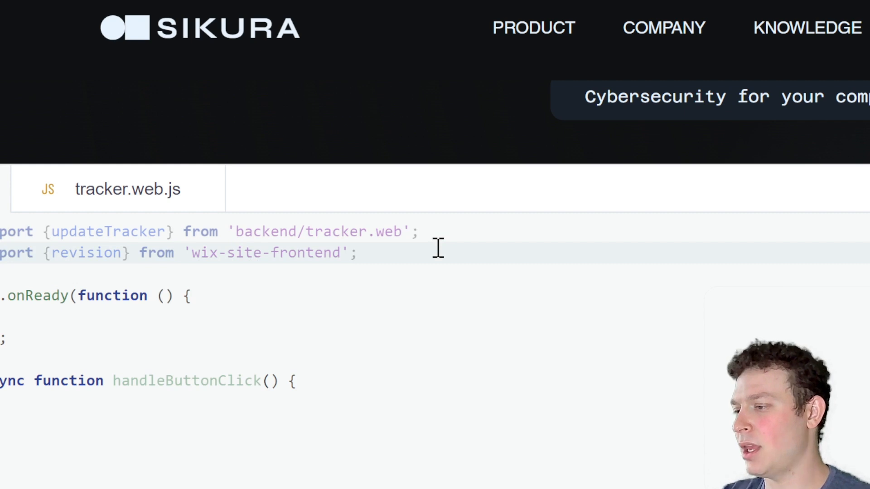
Step: Inside handleButtonClick, write const updatedItem = await updateTracker(revision);
left_click(296, 397)
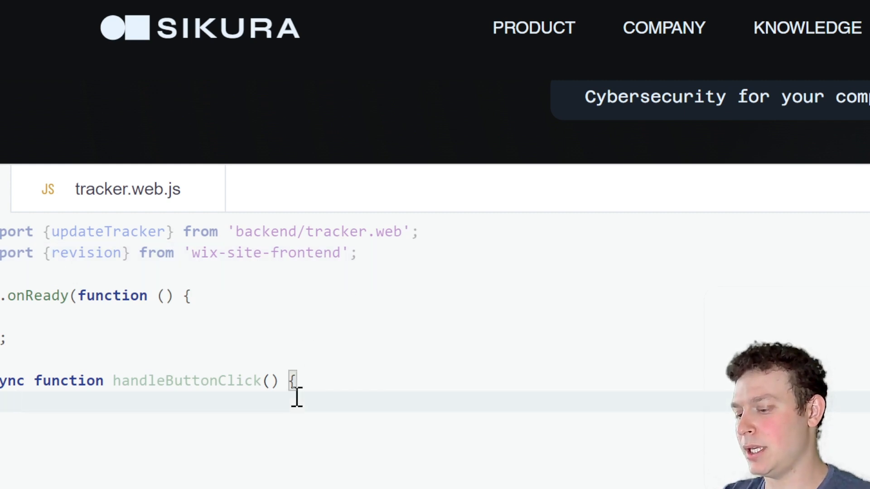
type("const updatedItem")
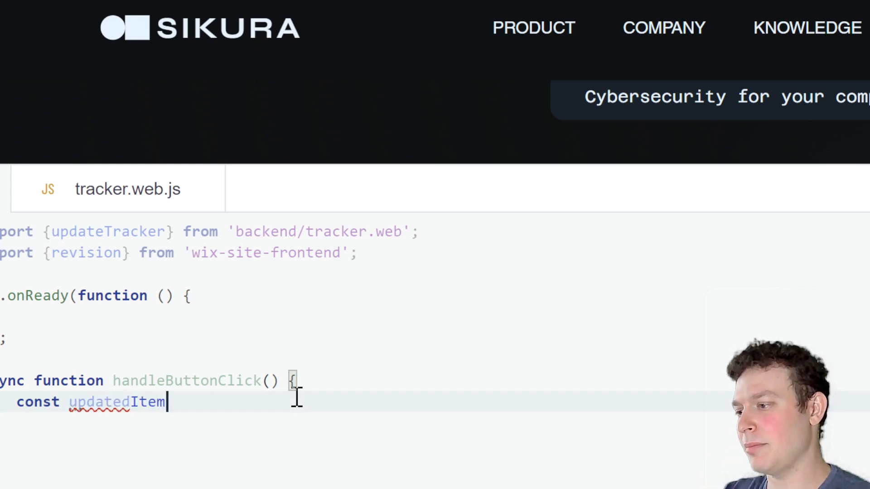
type("awai")
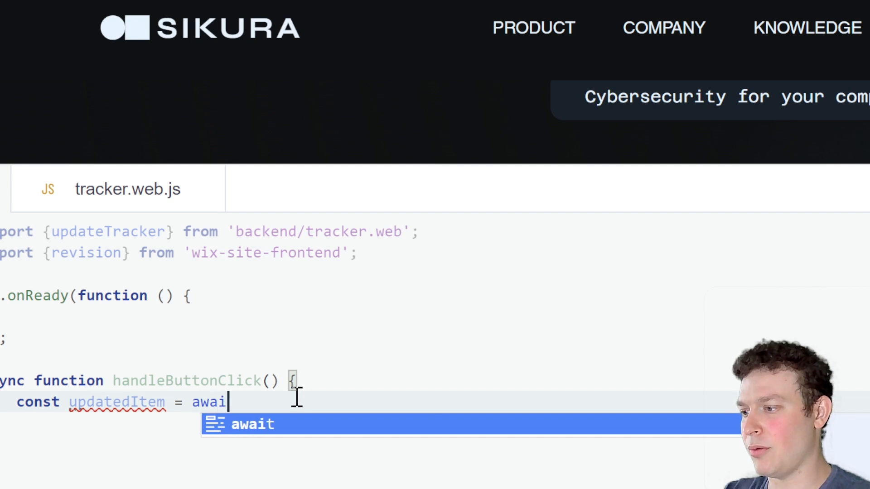
type("t up")
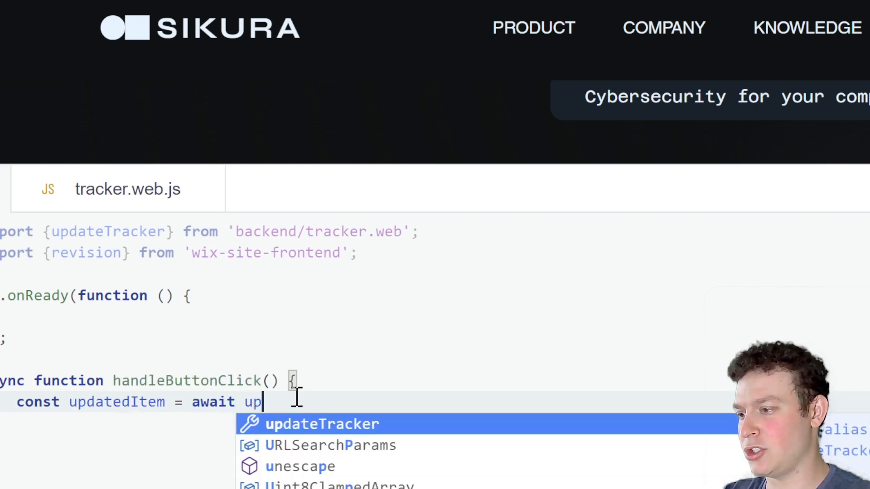
key("Return")
type("(")
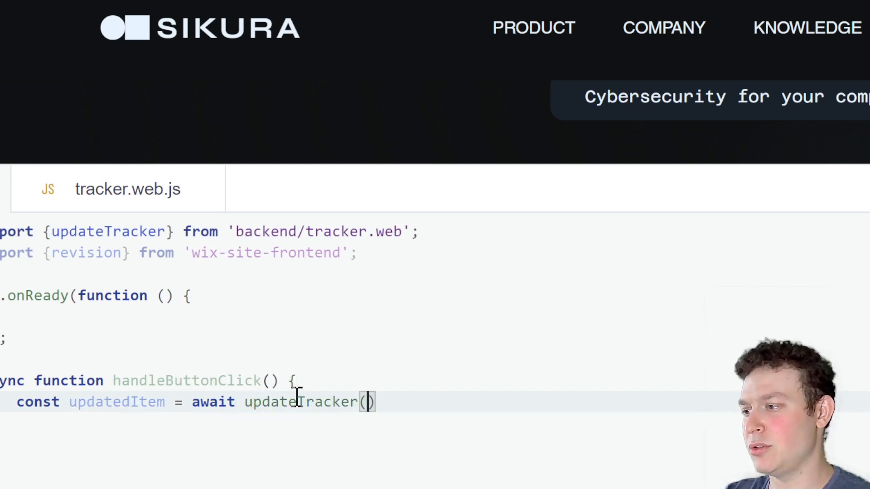
type("revi")
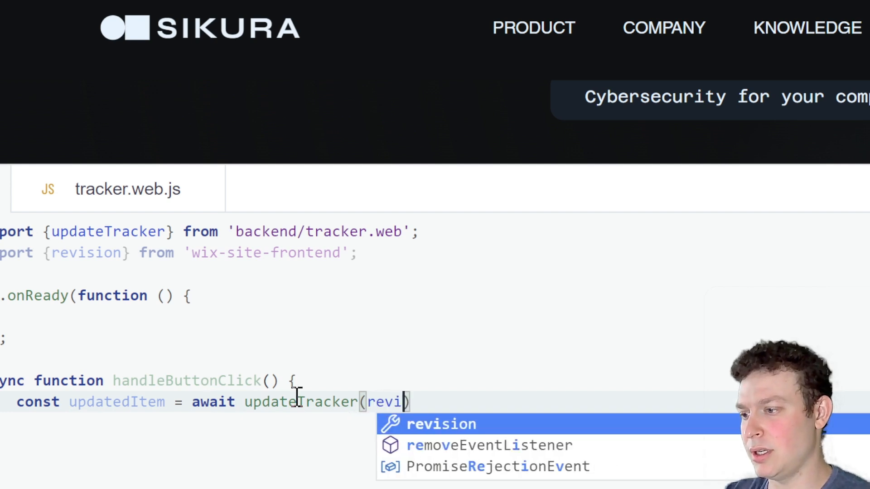
key("Return")
type(");")
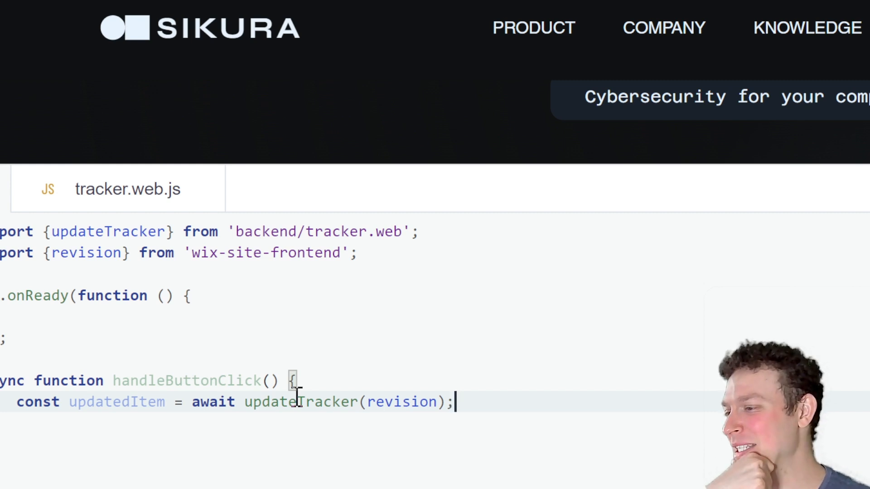
Step: Below the updateTracker call in handleButtonClick, write console.log("updated item", updatedItem);
key("Return")
type("con")
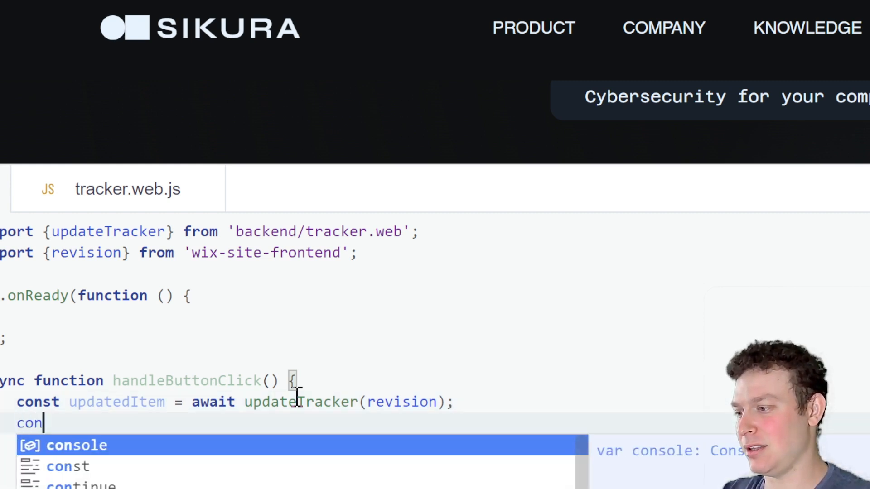
type("sole.log(")
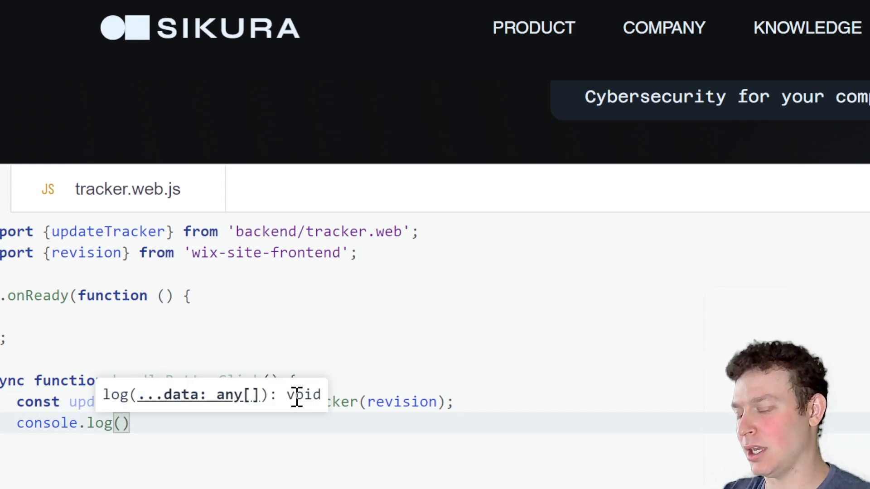
type("\"updated i")
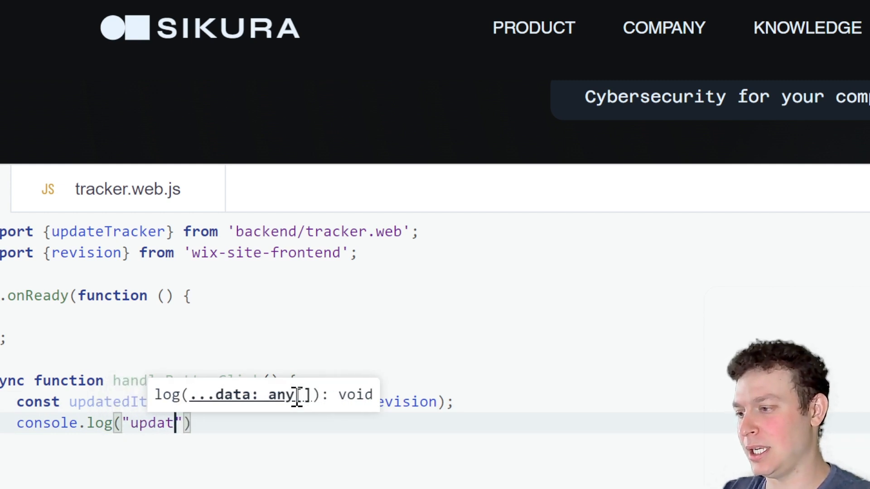
type("tem\", up")
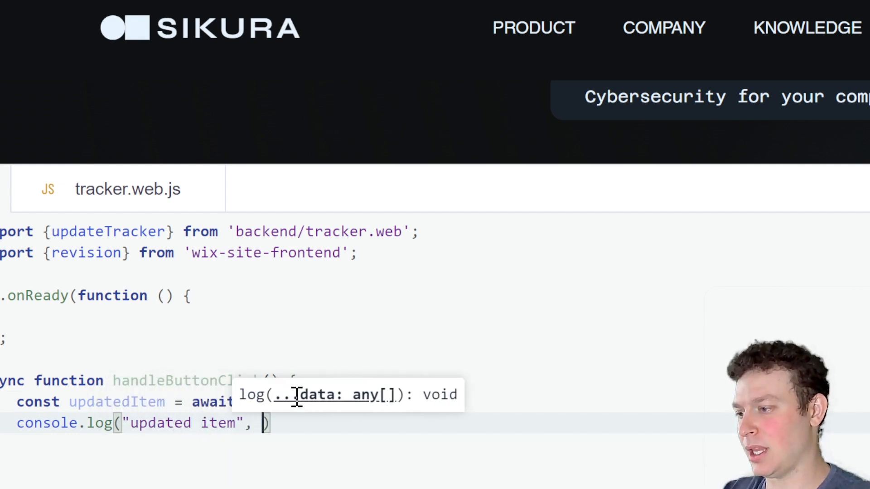
key("Down")
key("Down")
key("Return")
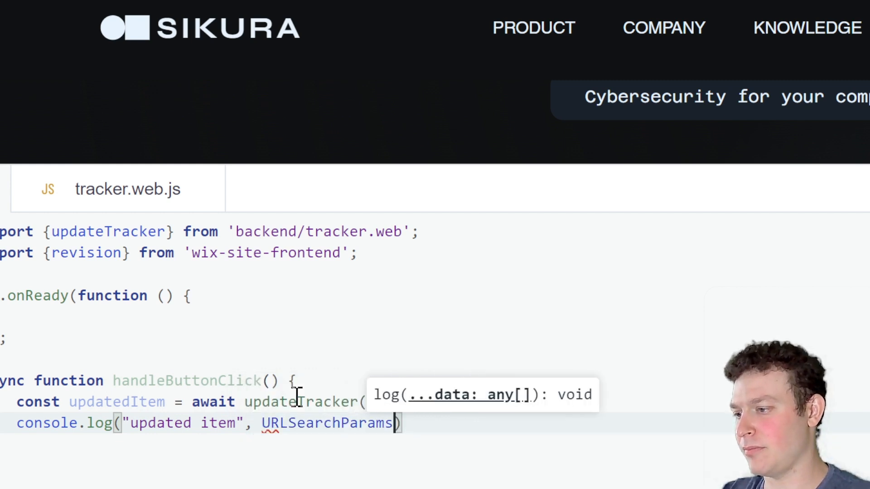
key("ctrl+z")
type("da")
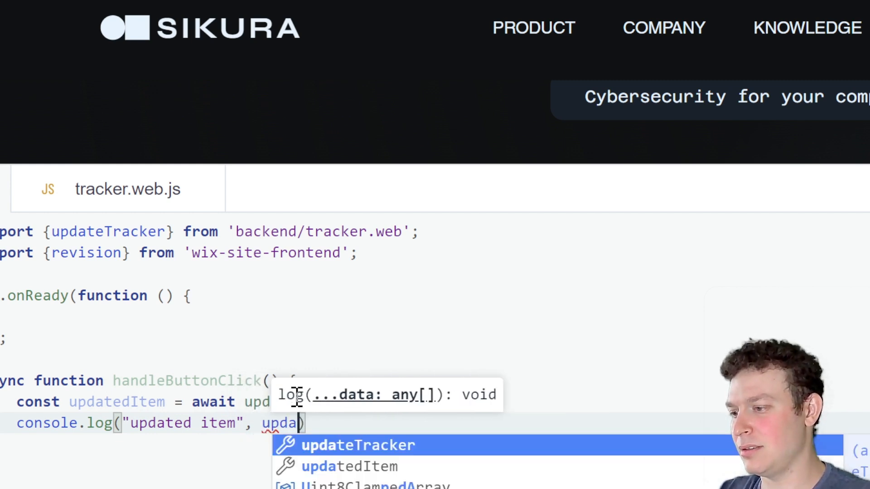
key("Down")
key("Return")
type(");")
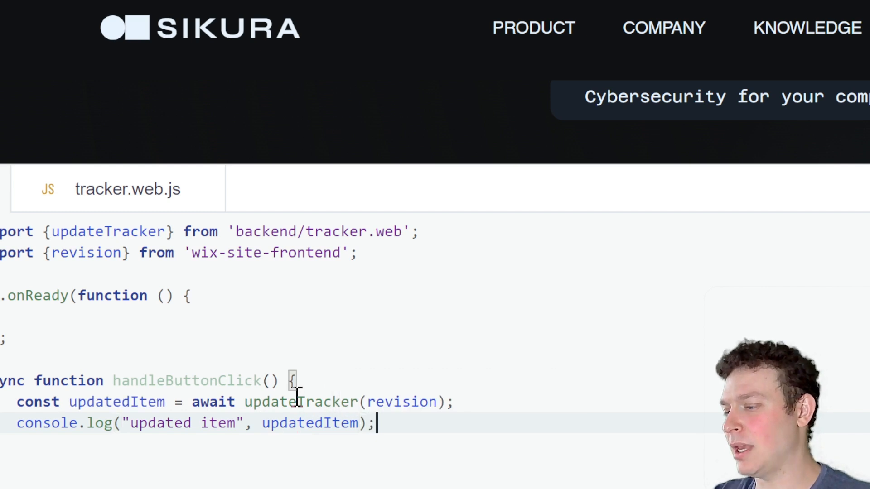
Step: Begin a $w("#") selector inside $w.onReady and set the TRY FOR FREE button's ID to experimentButton
left_click(205, 326)
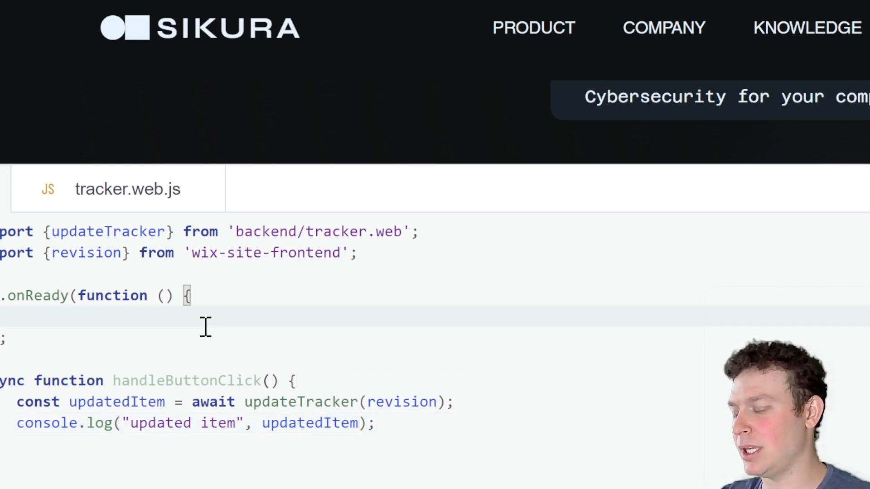
type("$w(\"#")
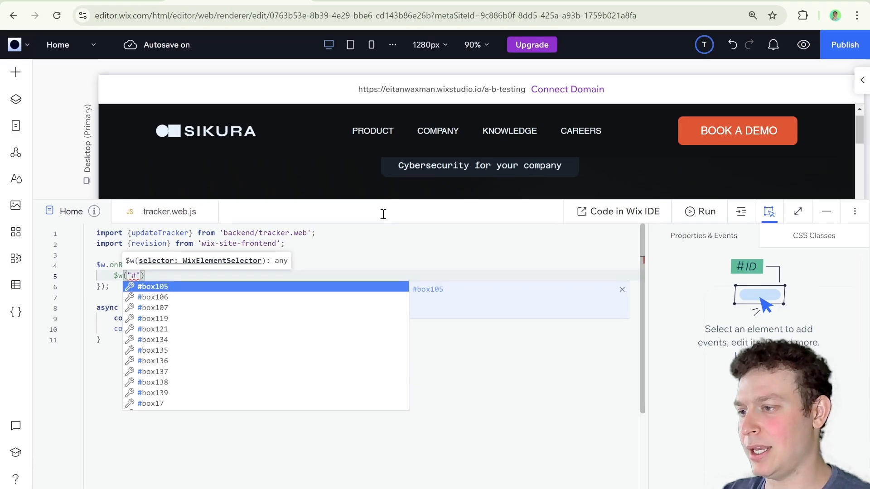
left_click(555, 196)
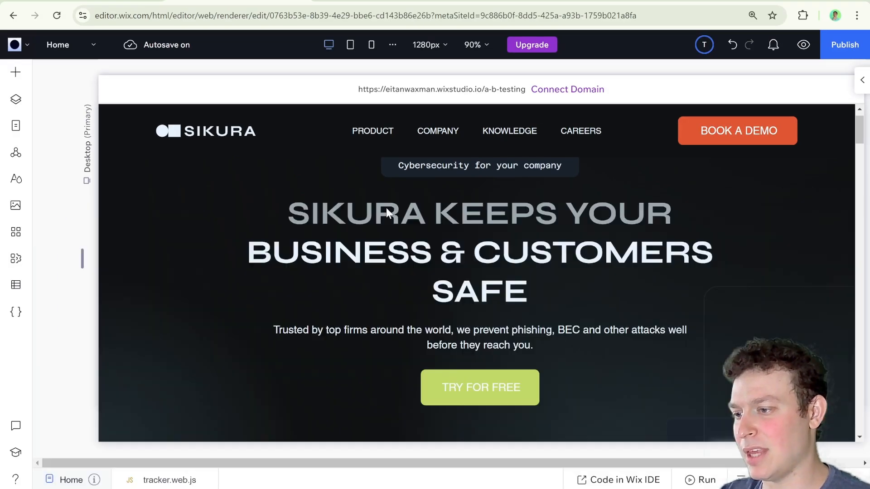
left_click(481, 393)
left_click(459, 392)
left_click(459, 392)
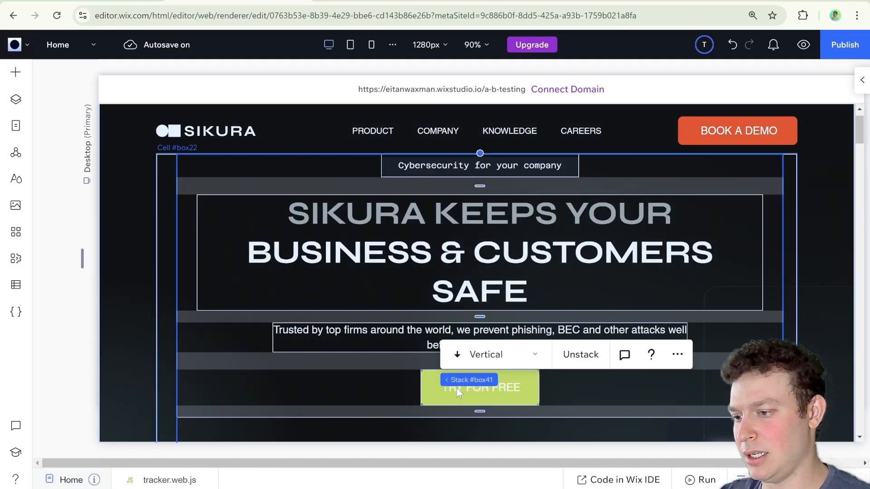
left_click(458, 393)
left_click(530, 483)
double_click(717, 295)
type("exper")
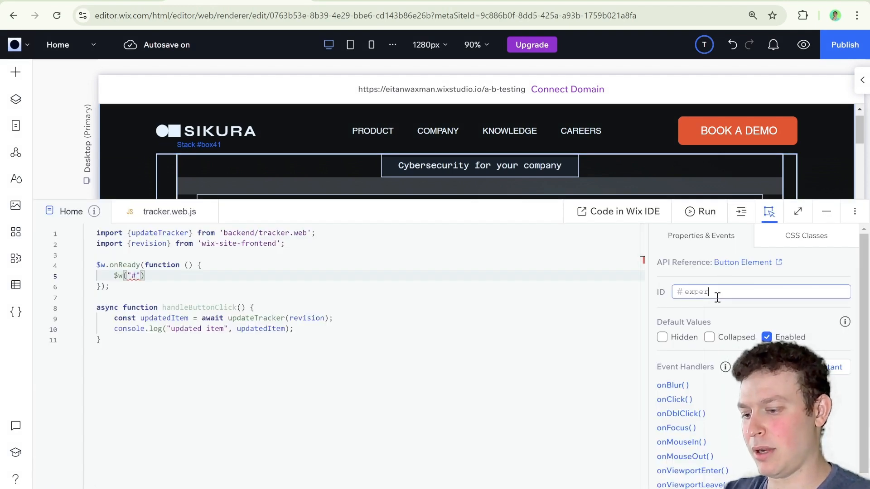
type("imentButton")
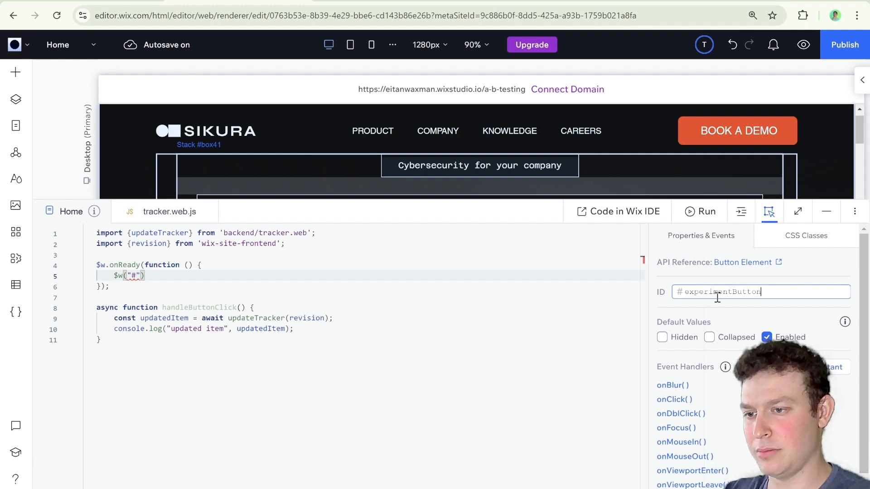
key("Return")
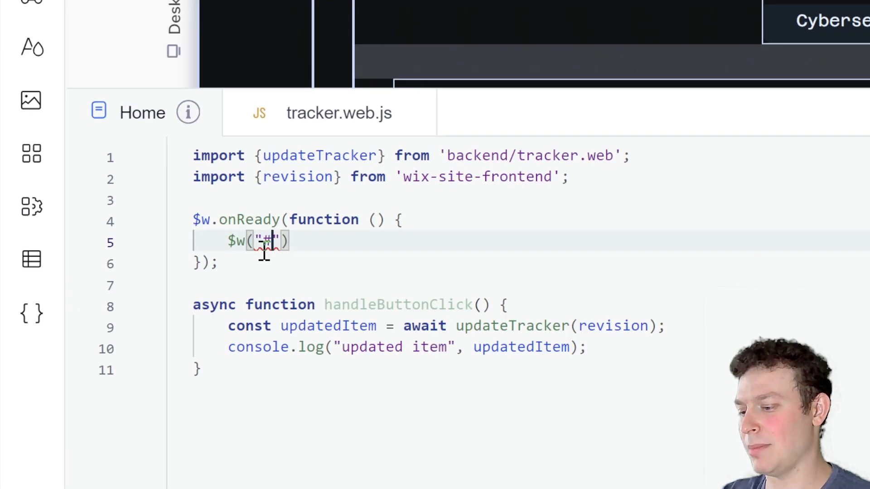
Step: Complete the selector line inside $w.onReady as $w("#experimentButton").onClick(handleButtonClick);
type("exp")
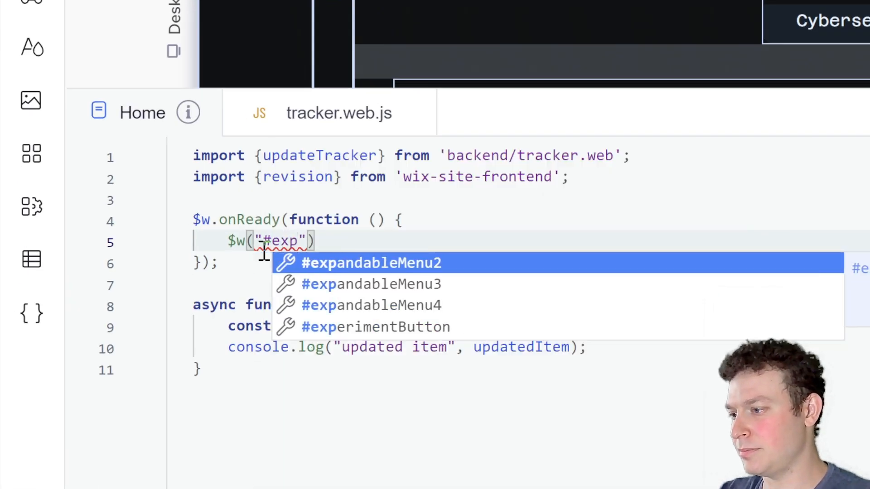
key("Down")
key("Down")
key("Down")
key("Return")
key("End")
type(".on")
key("Return")
key("BackSpace")
key("BackSpace")
key("BackSpace")
key("BackSpace")
type("C")
key("Return")
type("(hand")
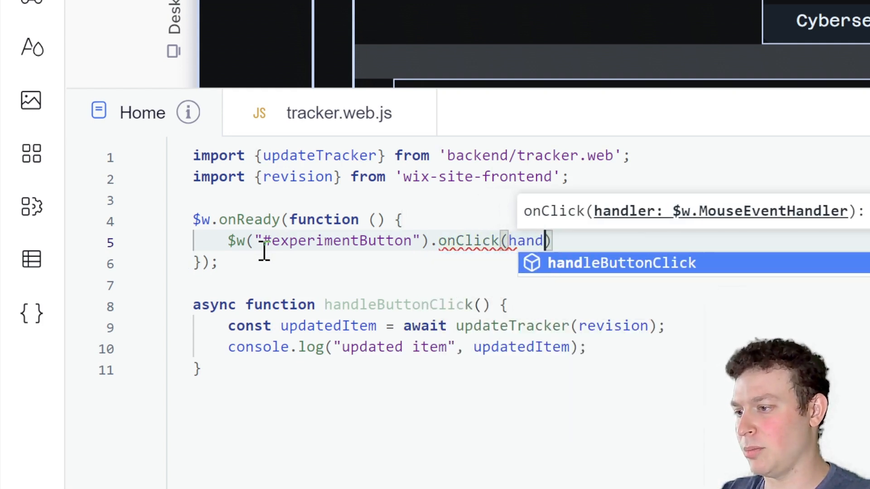
key("Return")
type(");")
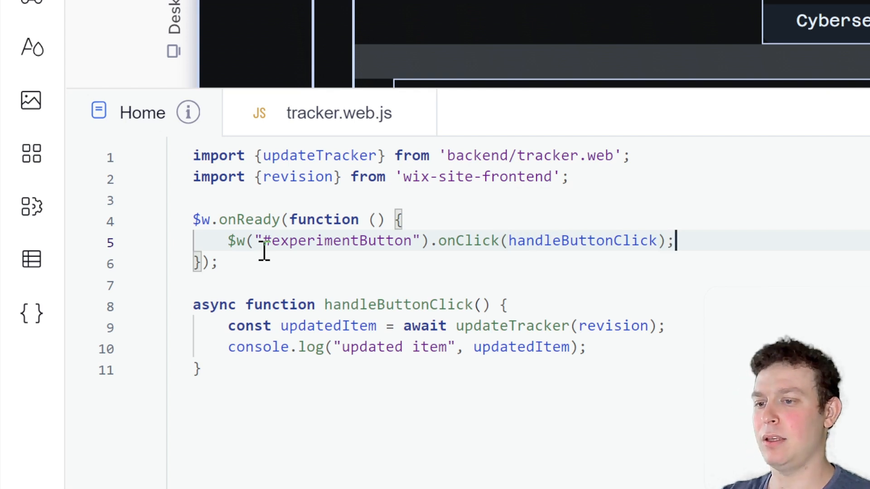
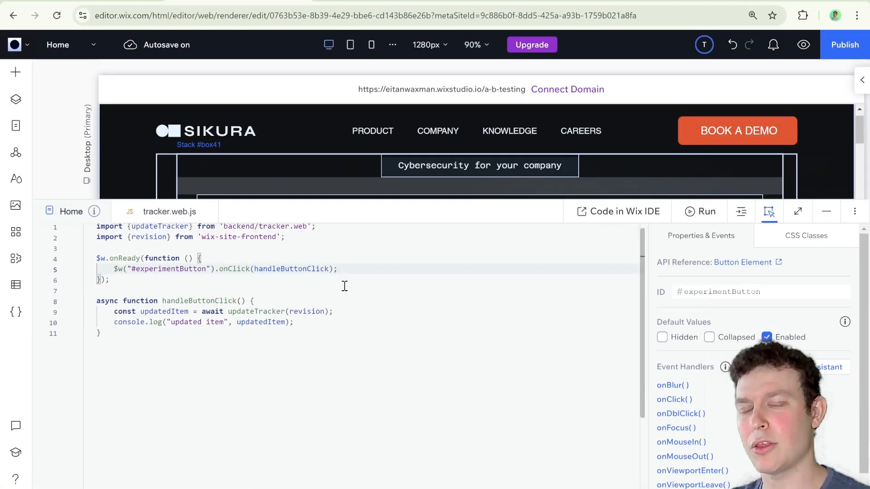
Step: Change the TRY FOR FREE button's background fill to the orange-red theme color
scroll(344, 286, "up", 1)
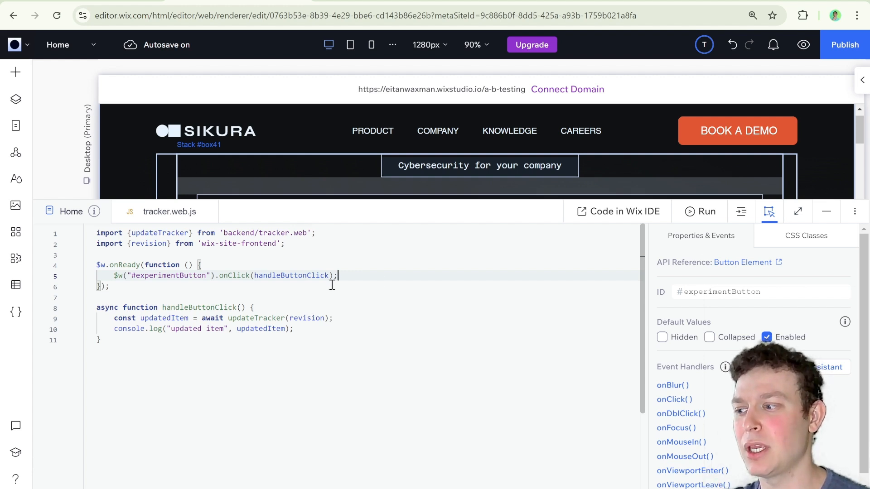
left_click(521, 213)
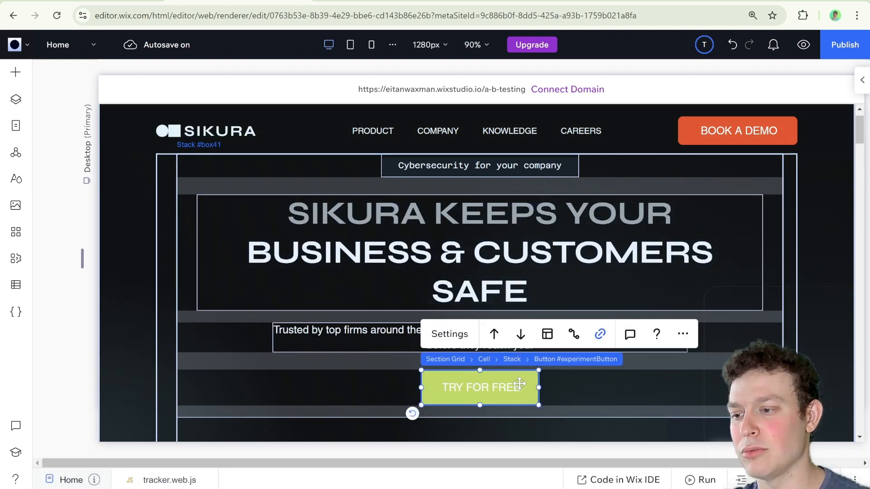
left_click(860, 84)
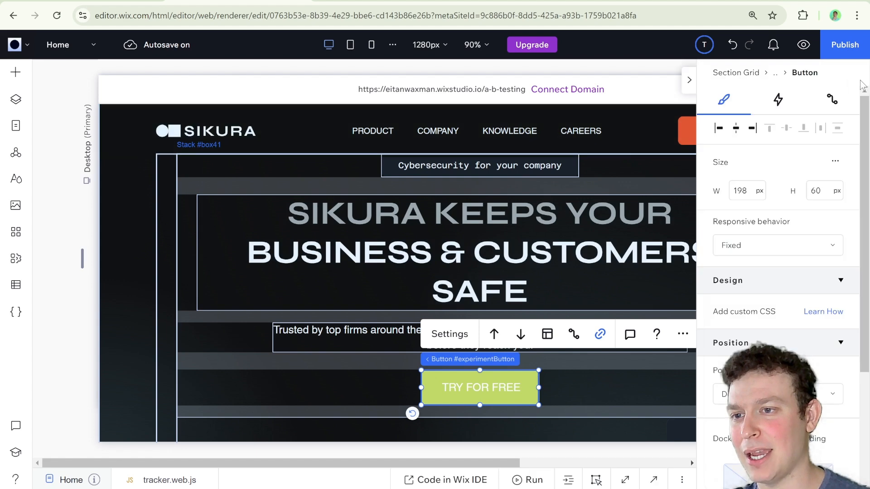
scroll(779, 250, "down", 3)
scroll(780, 254, "up", 3)
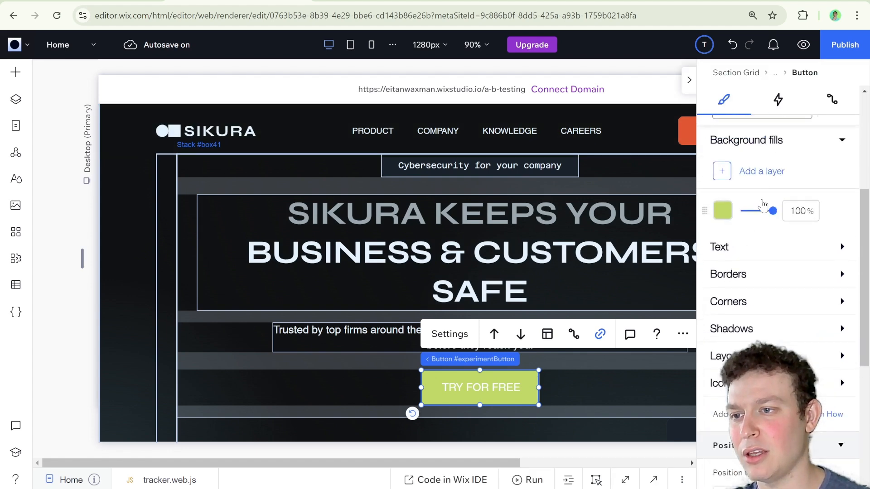
left_click(725, 232)
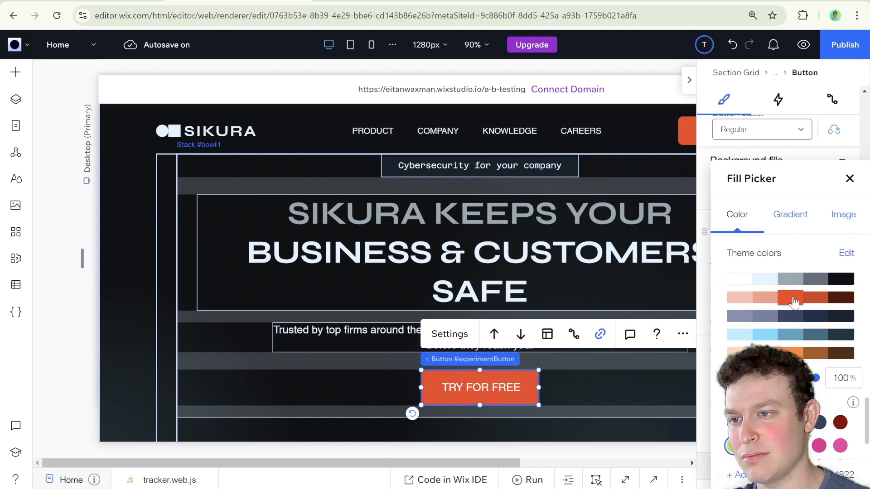
left_click(792, 301)
left_click(689, 87)
left_click(689, 87)
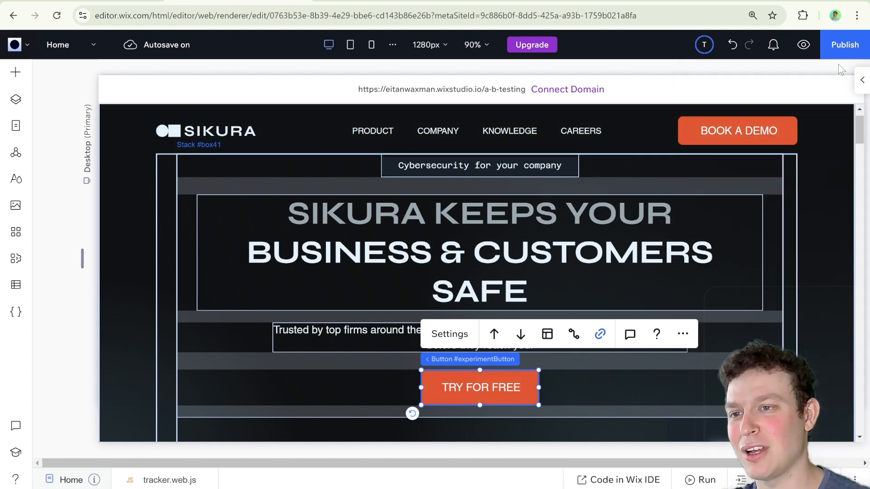
Step: Publish the site and reload the Release Manager page in the Wix dashboard
left_click(856, 49)
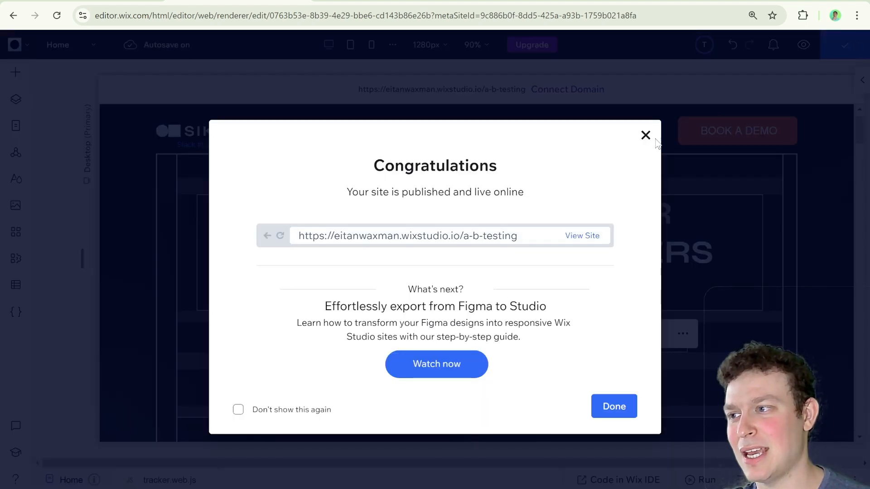
left_click(646, 135)
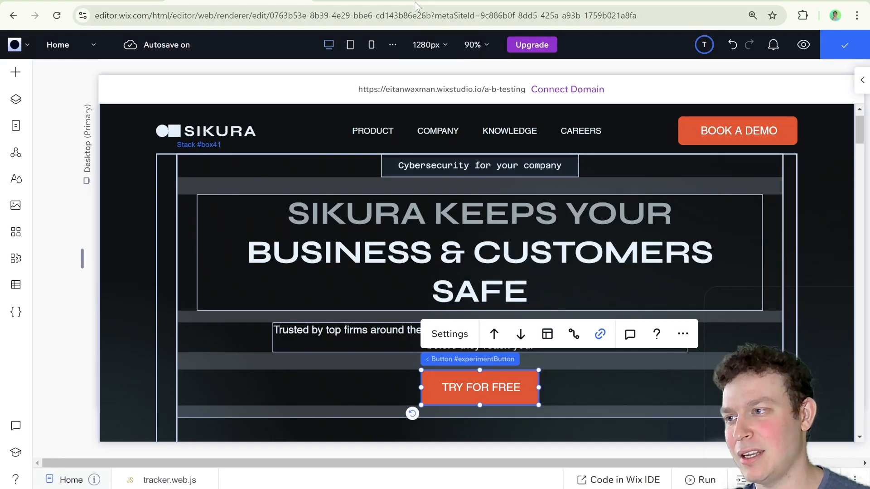
left_click(415, 1)
left_click(394, 26)
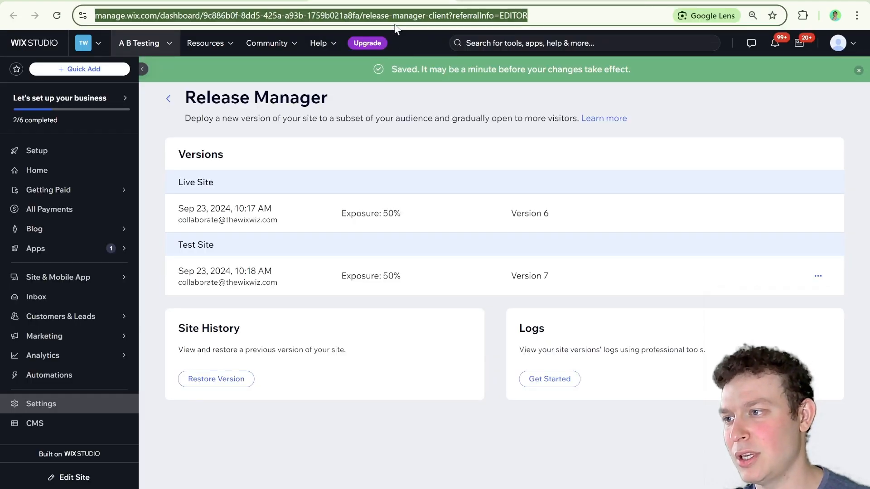
key("Return")
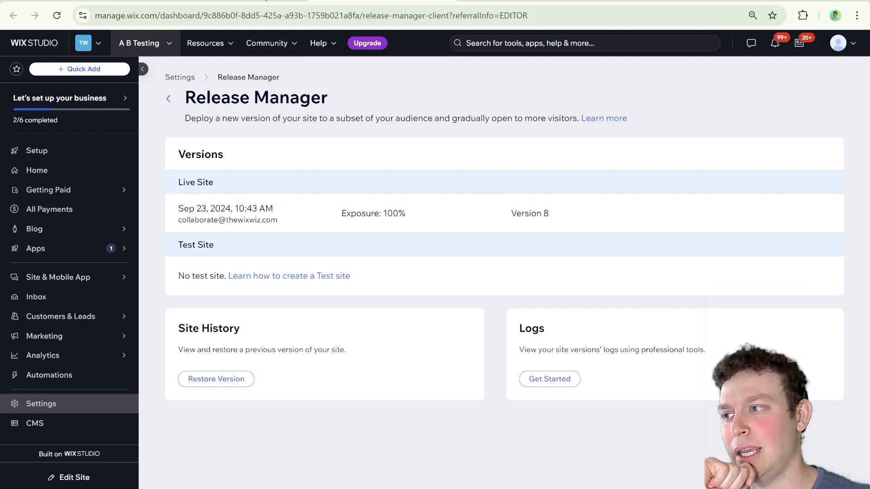
Step: Switch back to the Wix Studio editor and change the TRY FOR FREE button's background fill to the saved light green
left_click(267, 1)
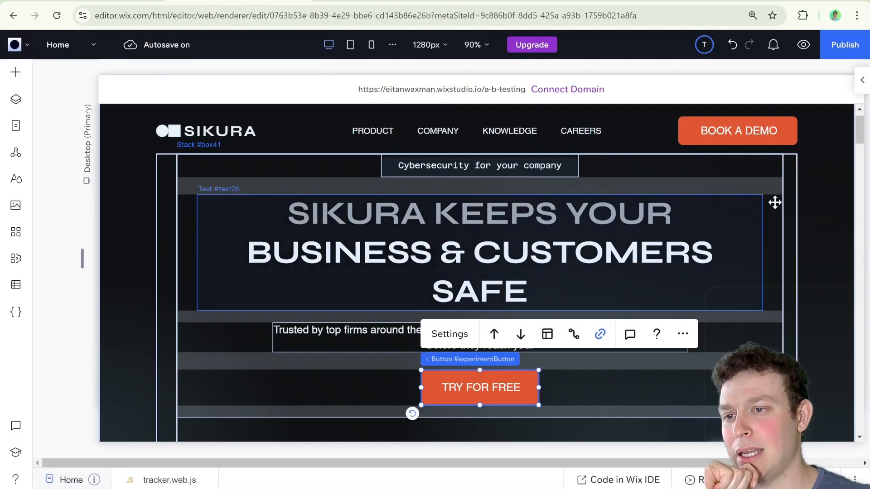
left_click(858, 80)
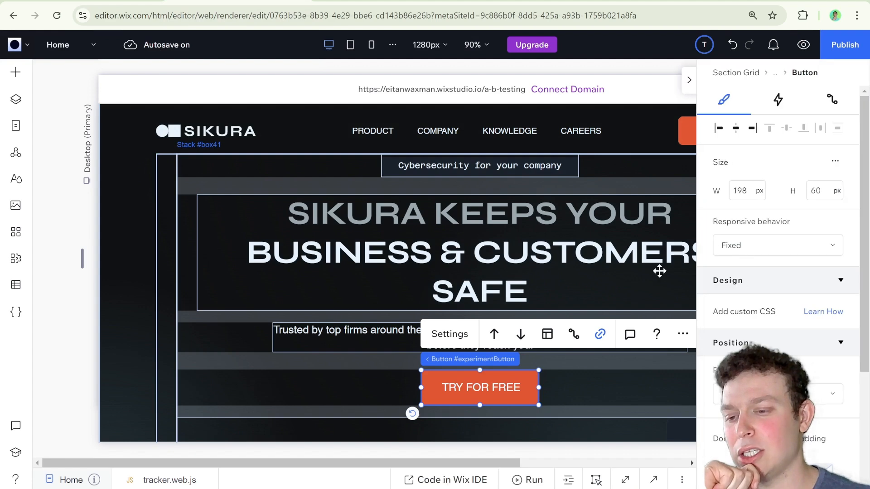
scroll(658, 270, "down", 3)
scroll(768, 285, "down", 3)
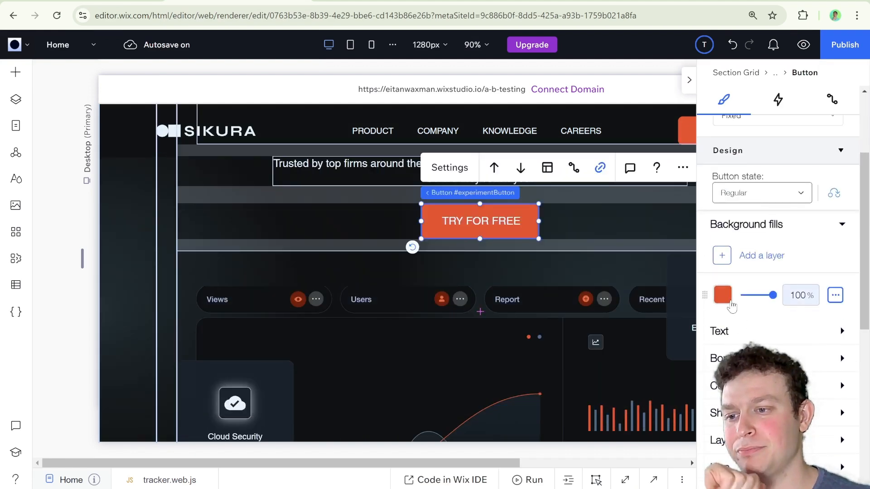
left_click(723, 294)
left_click(732, 447)
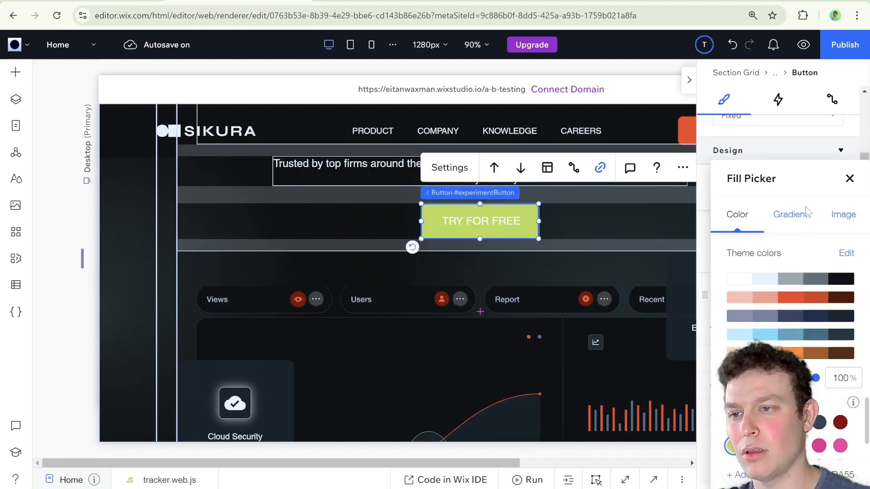
left_click(689, 82)
left_click(689, 81)
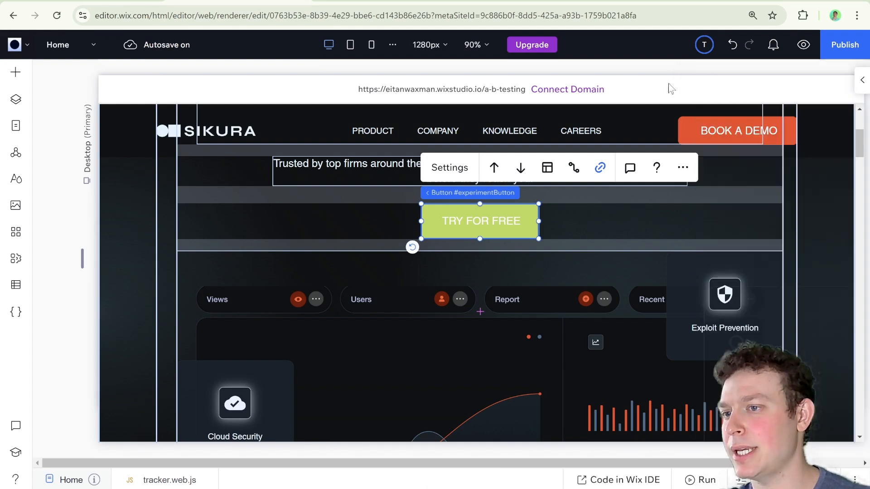
Step: Create a test site from the current version with the green button
left_click(15, 44)
mouse_move(52, 108)
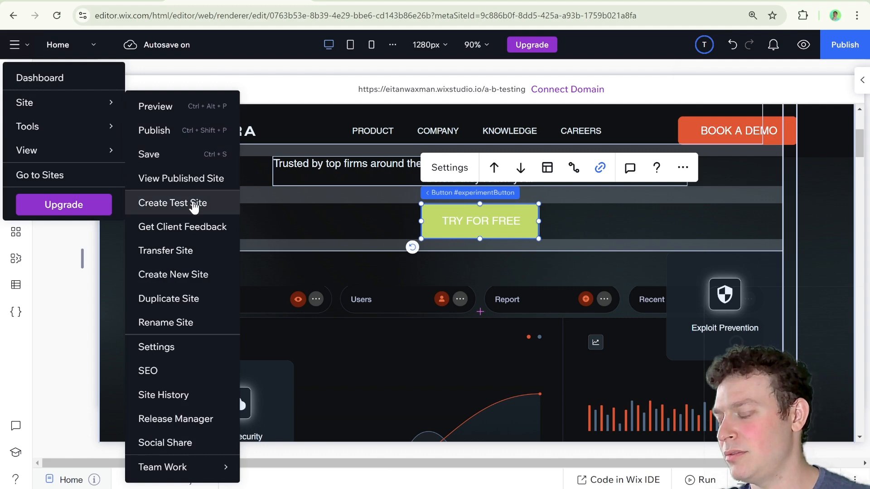
left_click(178, 204)
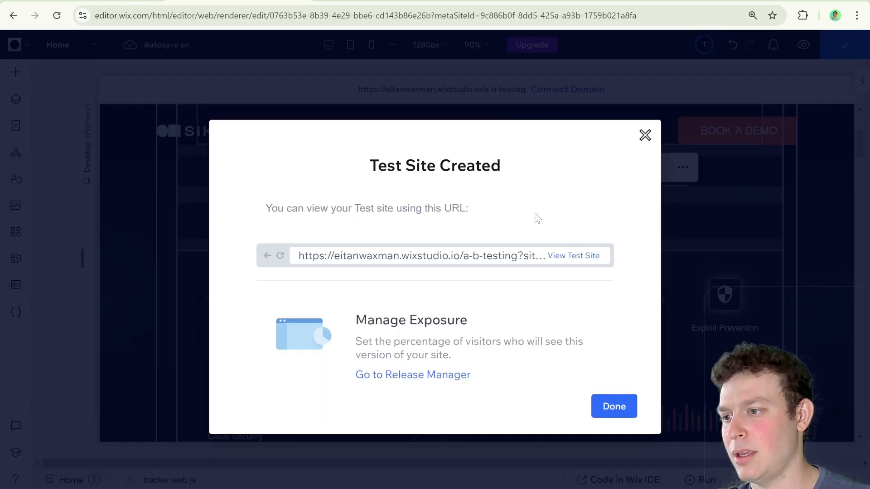
Step: Dismiss the test site confirmation and reload the Release Manager page in the Wix dashboard
left_click(617, 408)
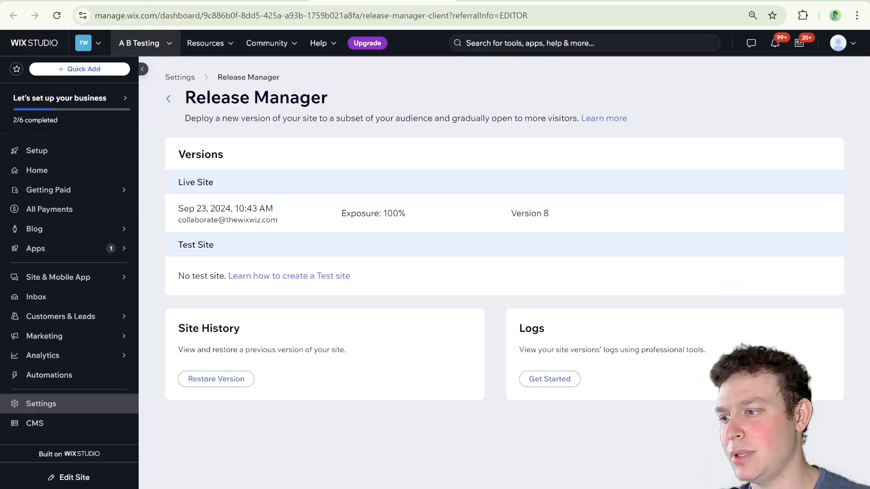
left_click(351, 13)
key("Return")
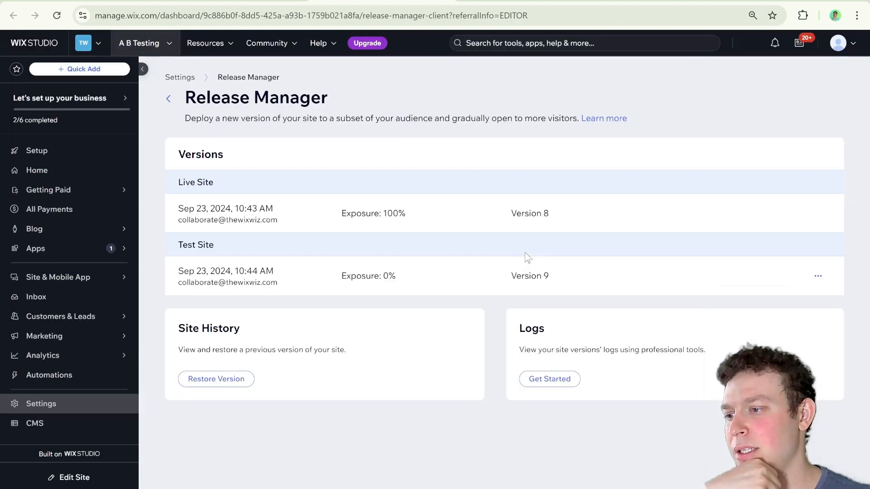
Step: Set the test site's version exposure to 50% in the Release Manager and save it
left_click(817, 276)
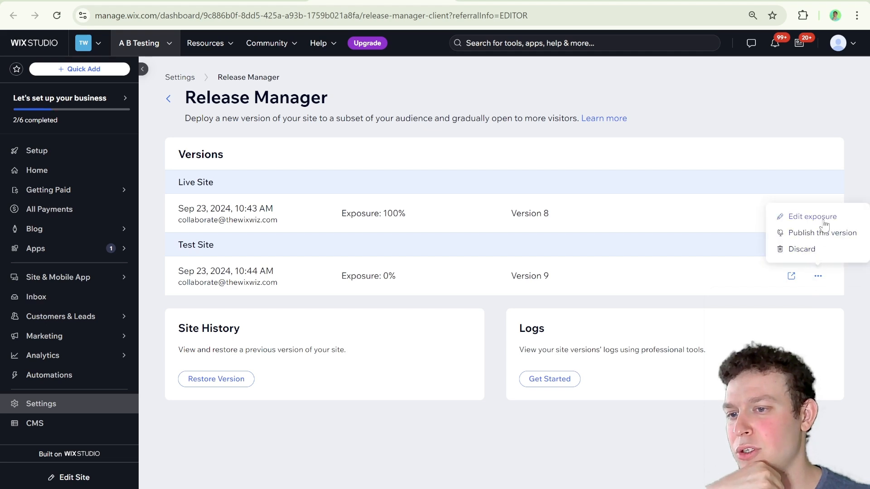
left_click(782, 216)
double_click(356, 282)
type("50")
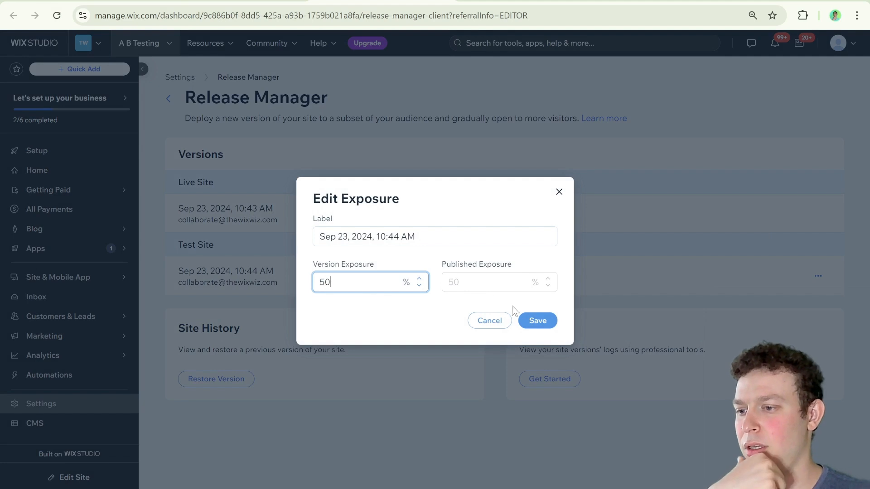
left_click(538, 320)
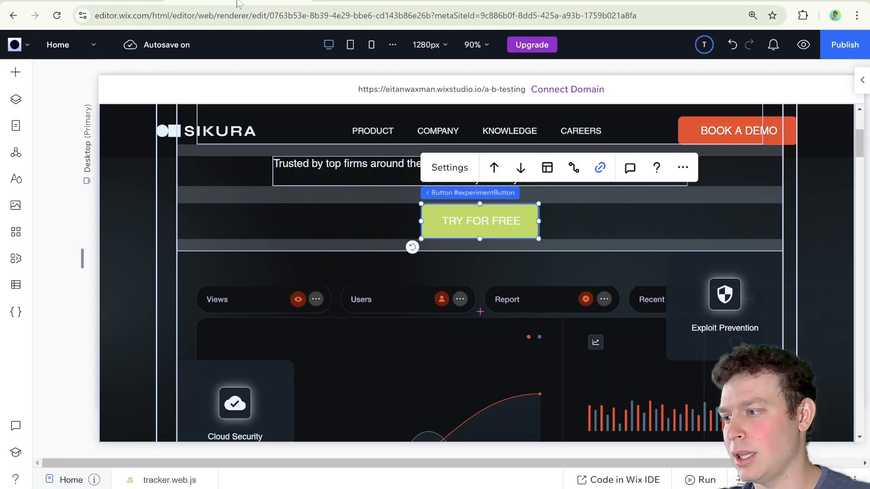
Step: Switch to the Wix Studio editor, open the Tracker collection and set the first item's Title to 8
left_click(15, 284)
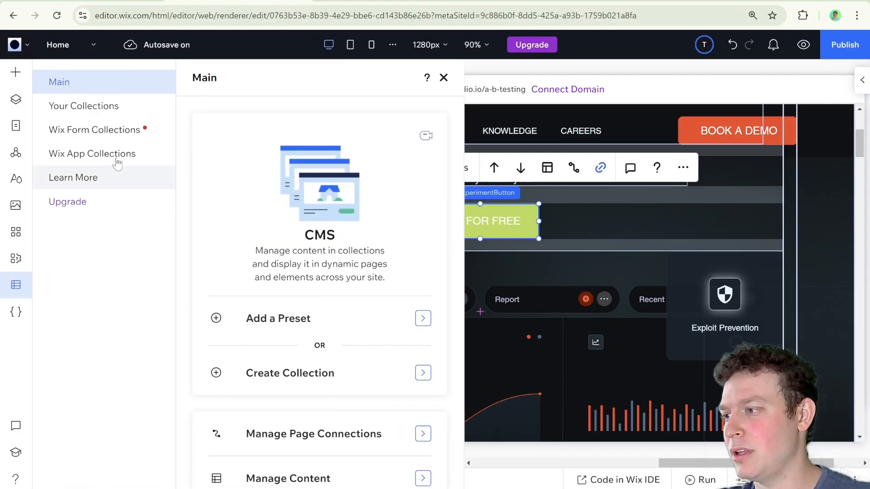
left_click(121, 113)
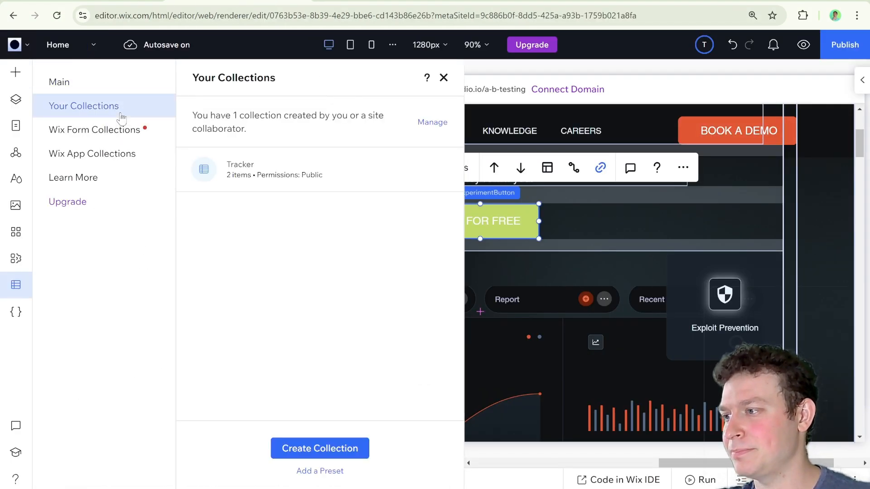
left_click(324, 184)
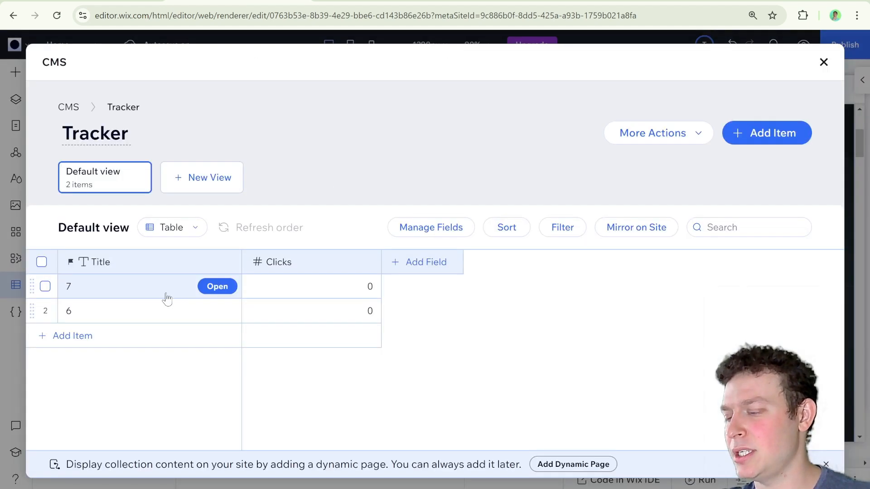
left_click(120, 285)
type("8")
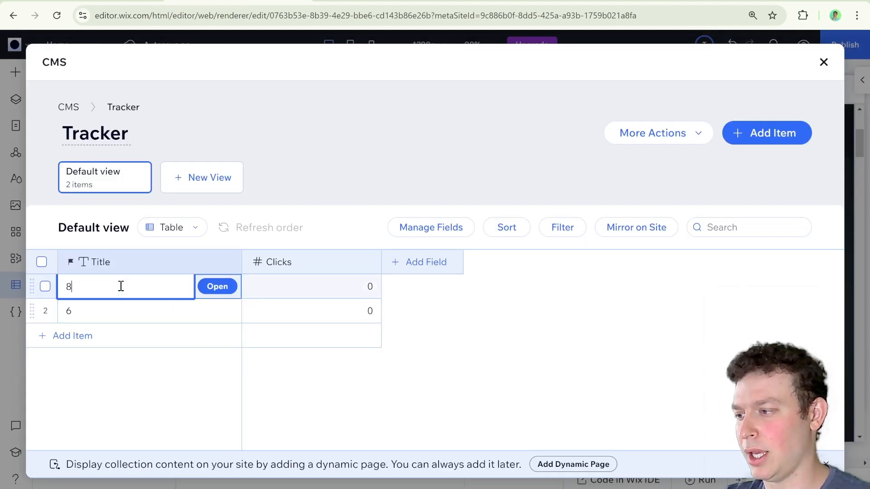
left_click(102, 310)
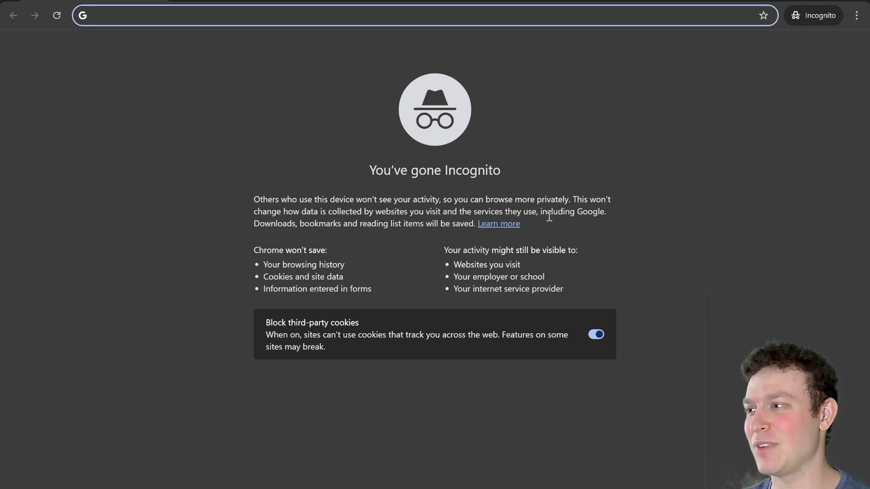
Step: Load the live site in an incognito window, follow its TRY FOR FREE button and return to the home page
type("https://eitanwaxman.wixstudio.io/a-b-testing")
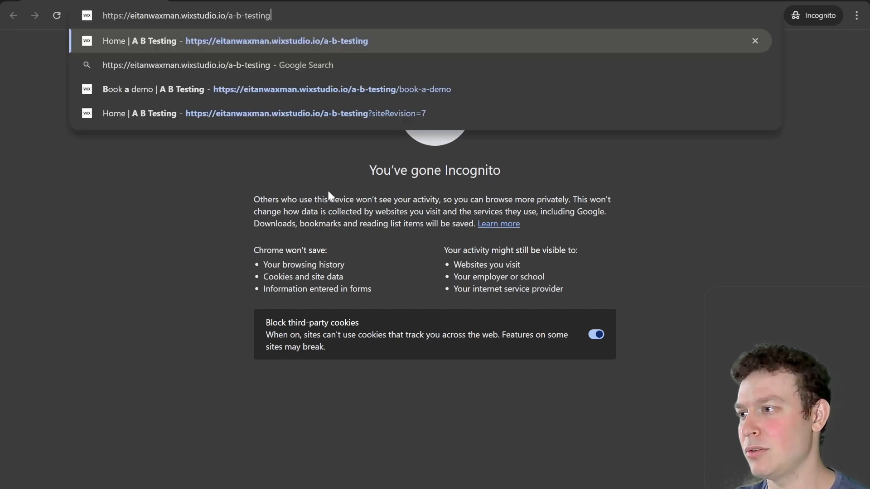
key("Return")
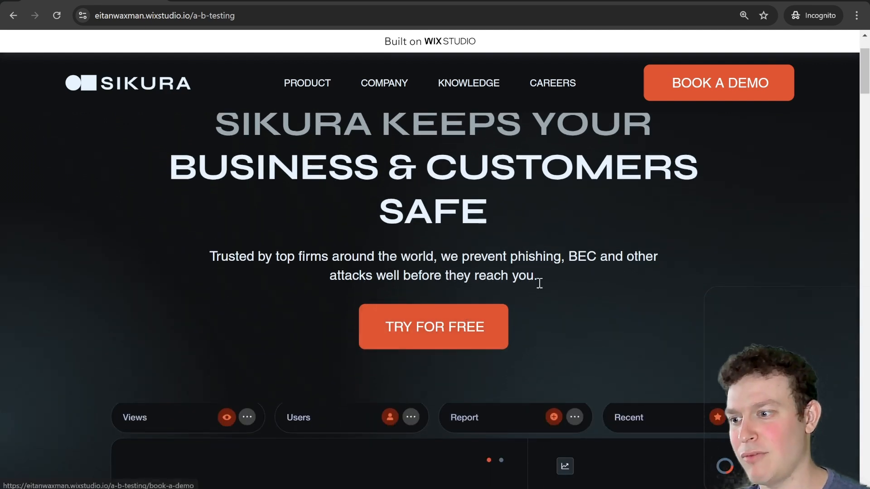
left_click(486, 326)
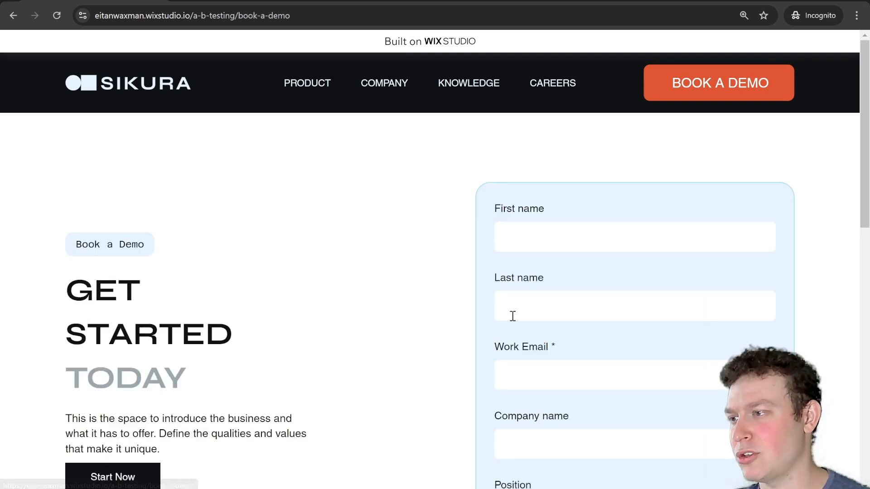
left_click(13, 17)
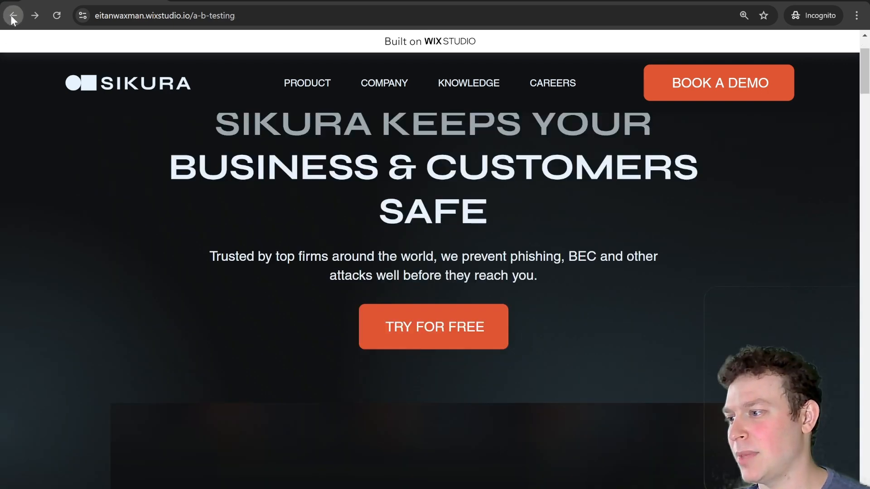
scroll(383, 229, "down", 3)
scroll(383, 229, "up", 3)
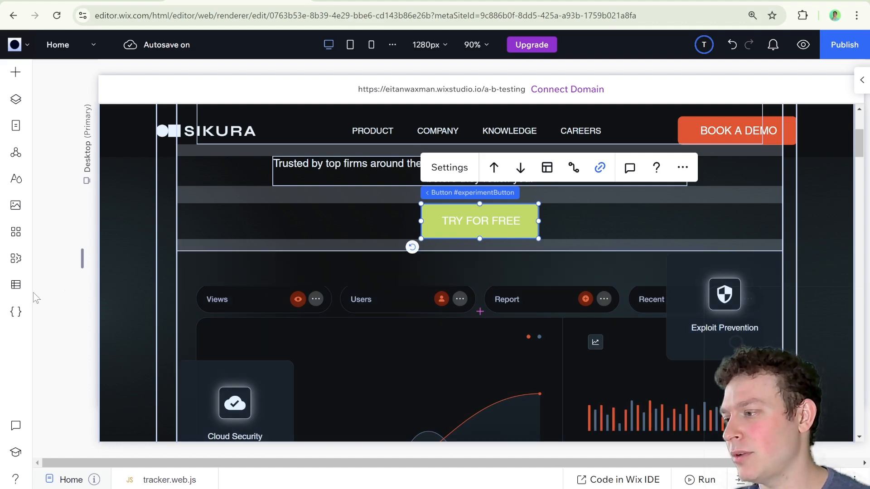
Step: Return to the Wix Studio editor, check the Clicks values in the Tracker collection and close it
left_click(22, 297)
left_click(146, 103)
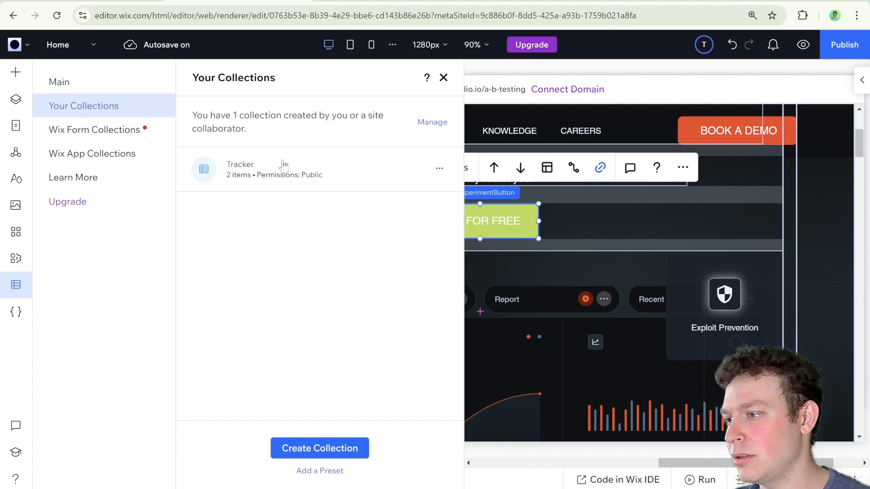
left_click(297, 177)
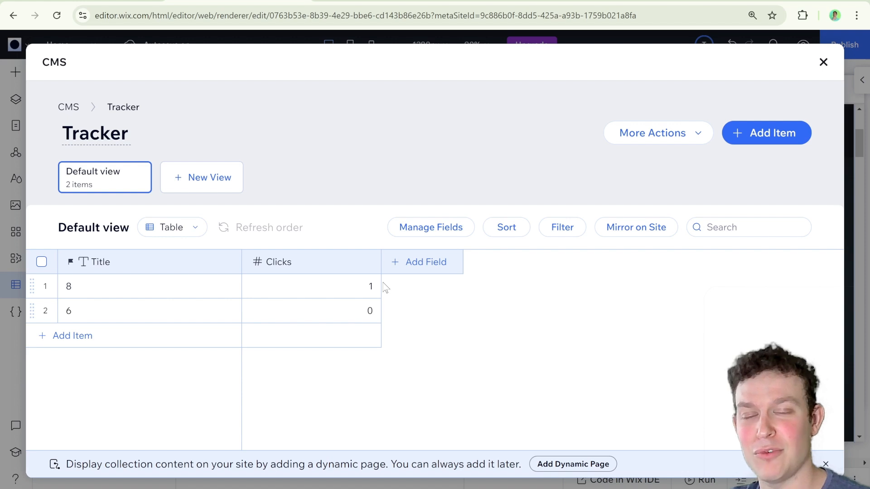
left_click(823, 62)
left_click(443, 78)
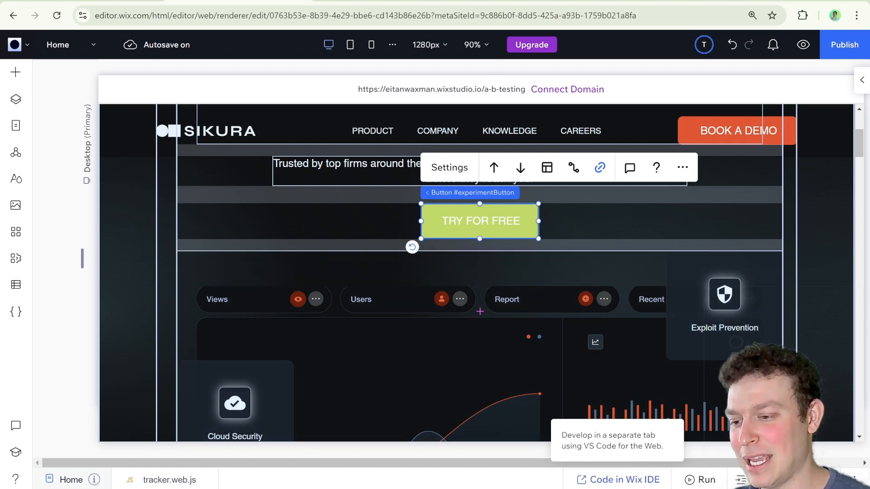
Step: Switch to the incognito window and reload the live site repeatedly to check which TRY FOR FREE button version is served
mouse_move(595, 488)
left_click(624, 456)
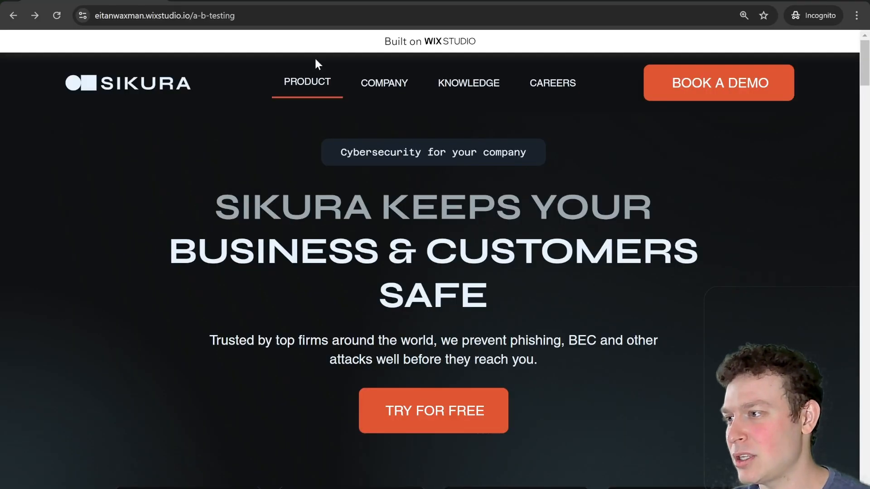
left_click(312, 17)
key("Return")
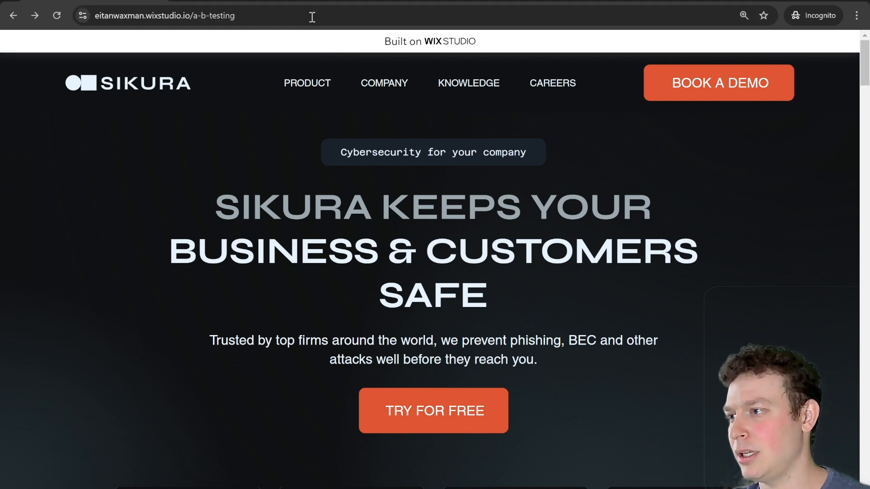
left_click(312, 16)
key("Return")
left_click(312, 17)
key("Return")
left_click(312, 17)
key("Return")
left_click(312, 16)
key("Return")
left_click(313, 17)
key("Return")
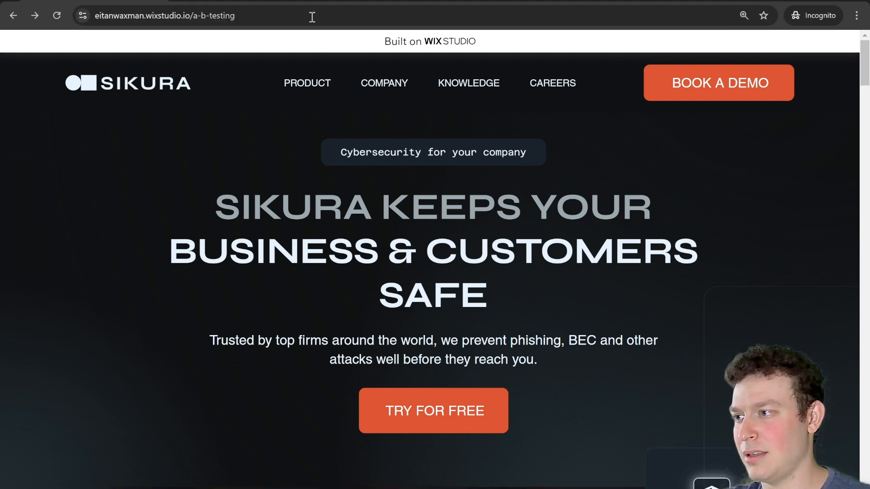
left_click(312, 16)
key("Return")
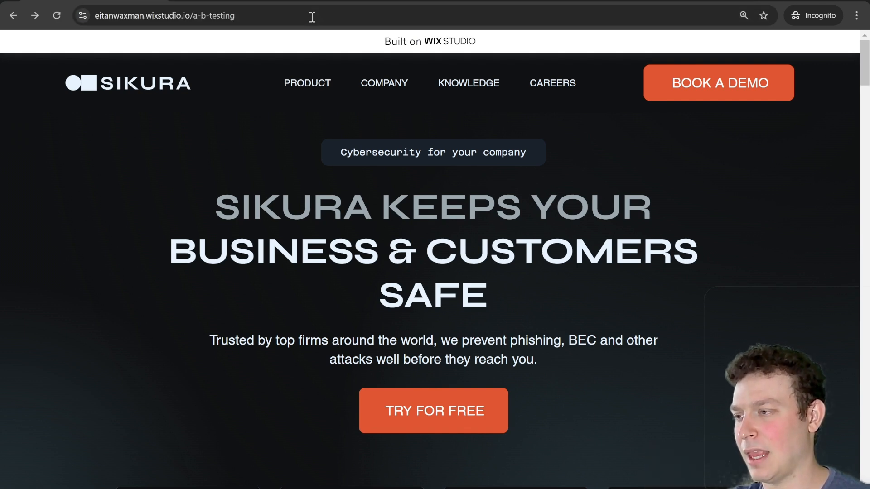
Step: Copy the live site's address, open it in a new tab of the regular browser window and reload it to check the button version
left_click(312, 17)
key("ctrl+c")
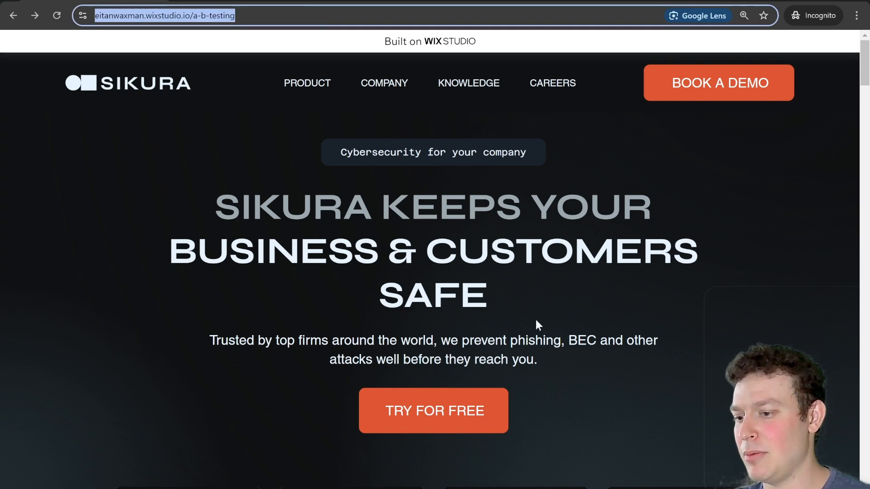
mouse_move(582, 487)
left_click(580, 469)
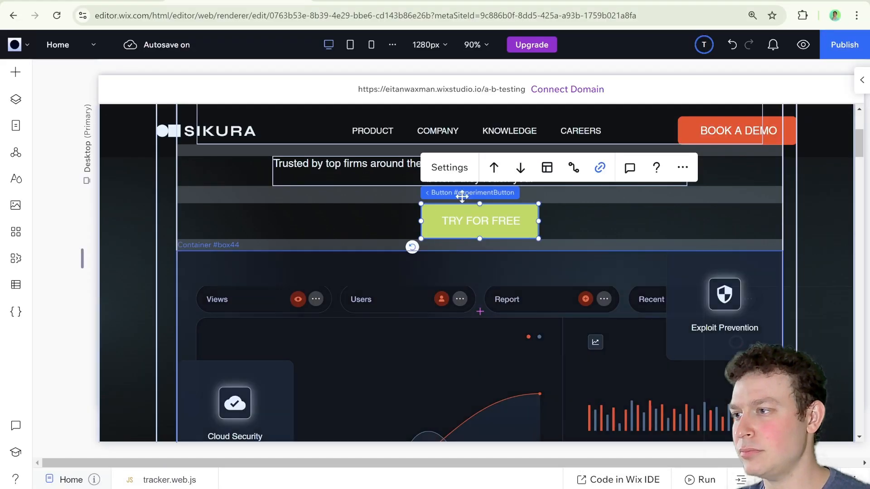
key("ctrl+t")
key("ctrl+v")
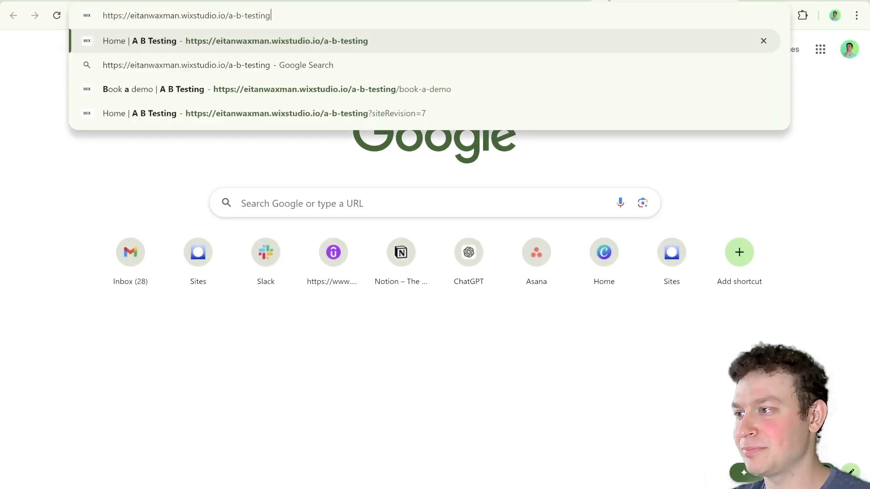
key("Return")
left_click(594, 12)
key("Return")
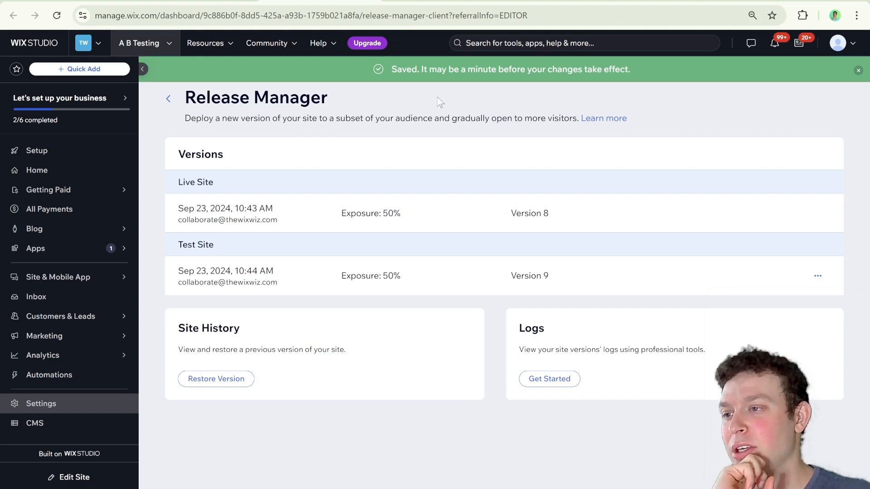
Step: Read the Release Manager's save notice, open the test site from there and follow its green TRY FOR FREE button
left_click_drag(392, 70, 629, 72)
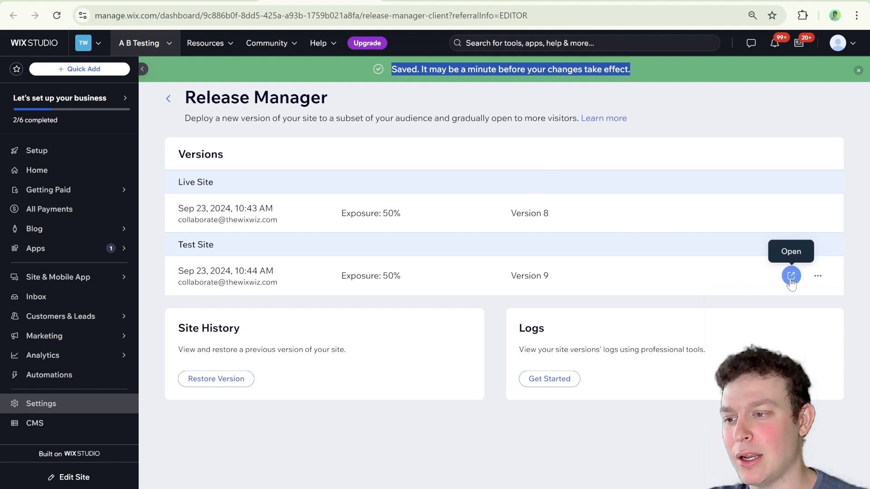
left_click(791, 276)
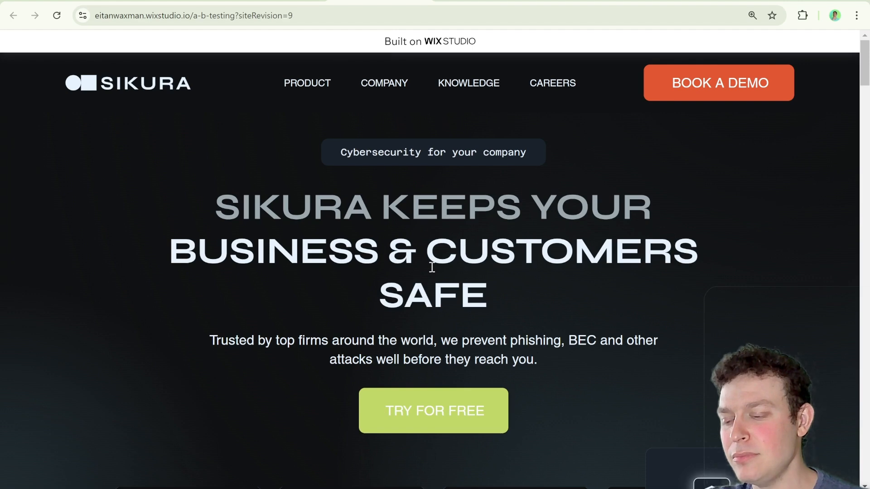
scroll(432, 260, "down", 1)
scroll(432, 267, "down", 1)
left_click(468, 333)
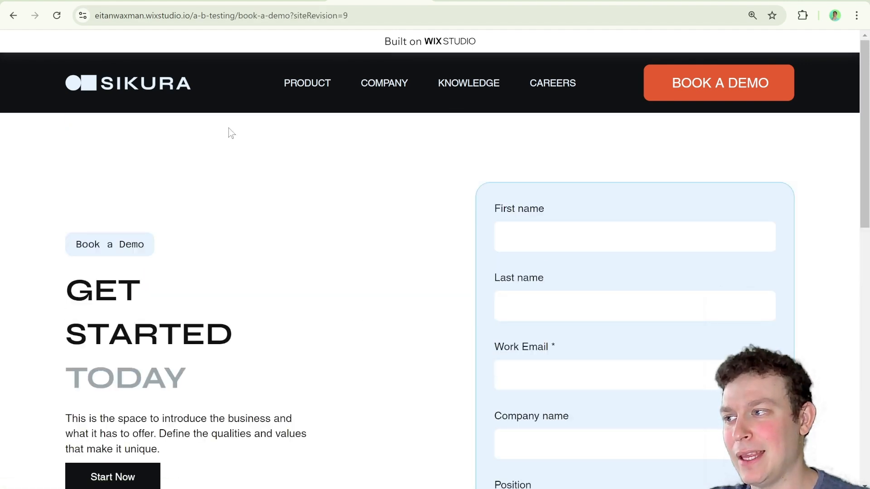
Step: Switch to the Wix Studio editor, set the second Tracker item's Title to 9 and close the collection
left_click(176, 0)
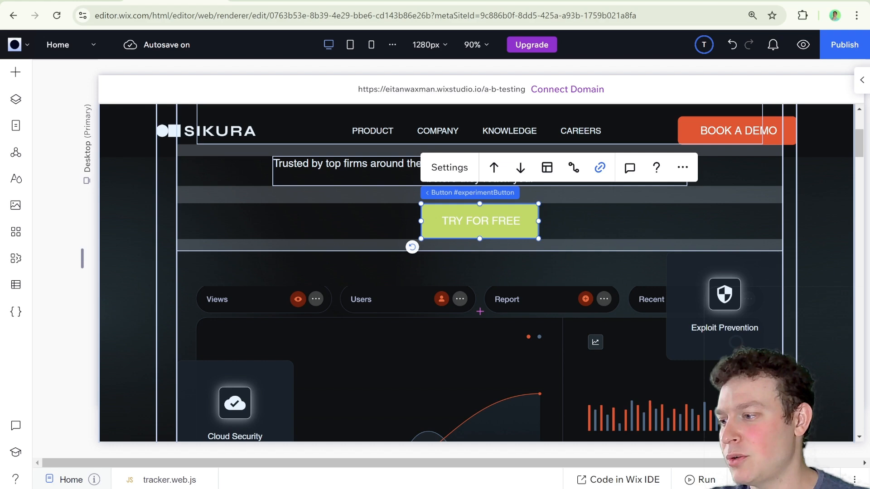
left_click(10, 291)
left_click(111, 114)
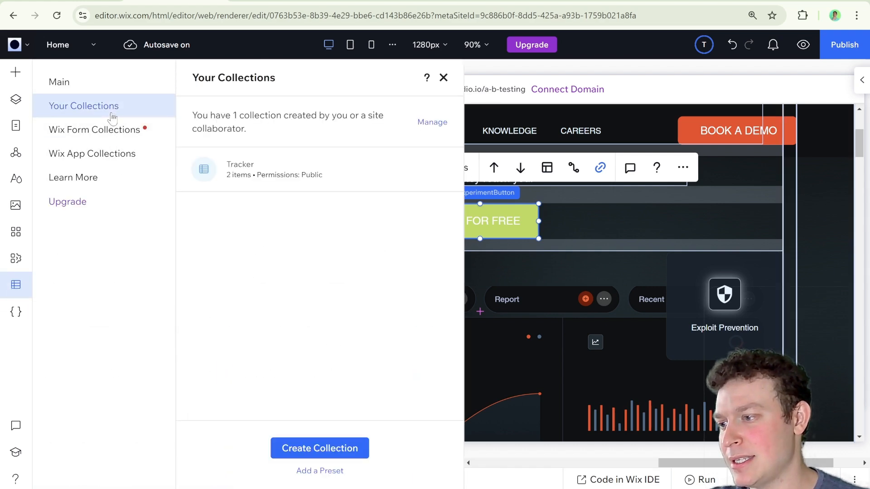
left_click(270, 177)
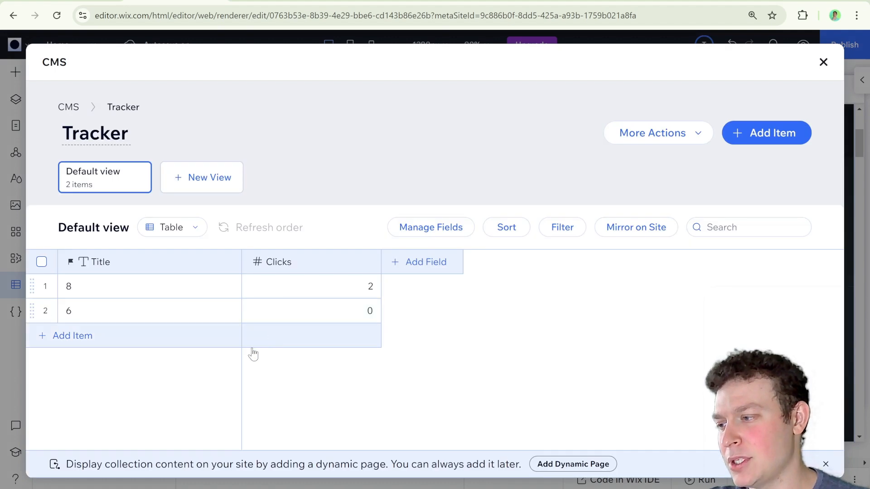
double_click(69, 312)
type("9")
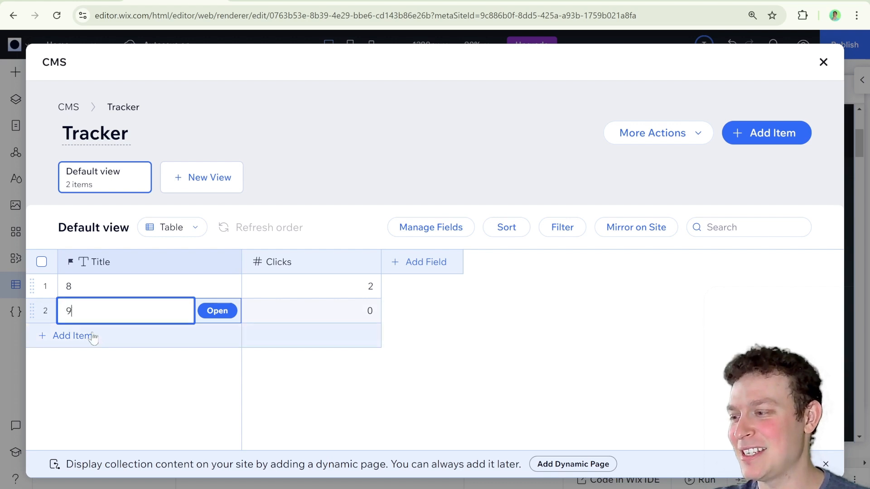
key("Return")
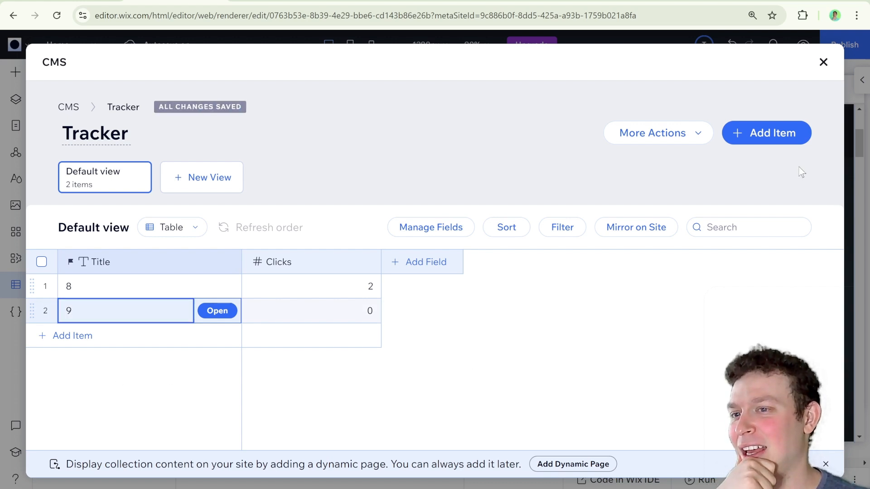
left_click(823, 62)
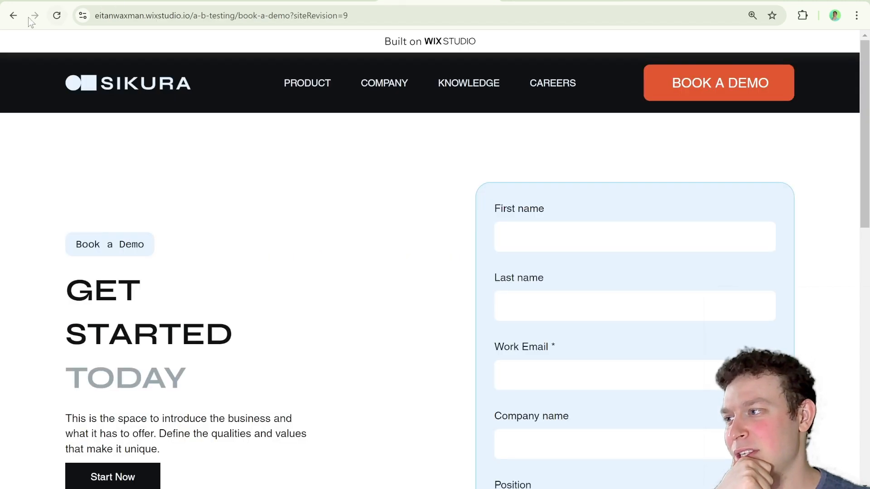
Step: Return to the test site's home page and follow its TRY FOR FREE button again to register another click
left_click(14, 16)
scroll(479, 368, "down", 2)
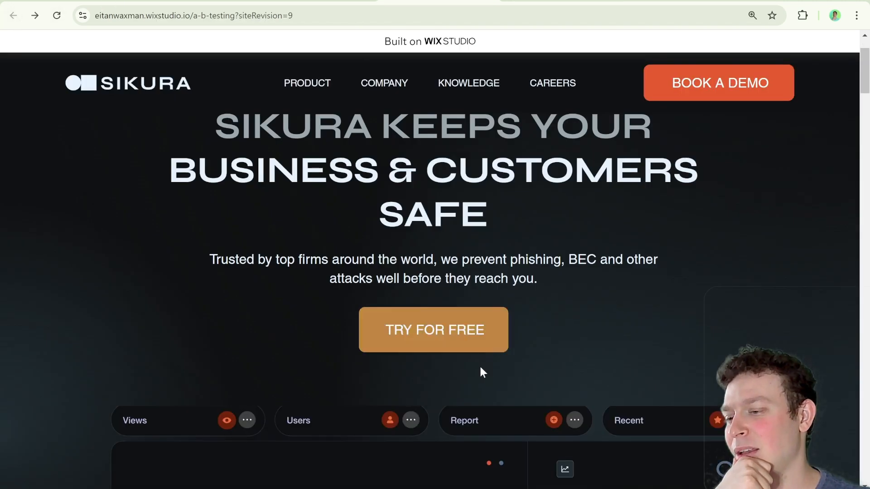
left_click(475, 334)
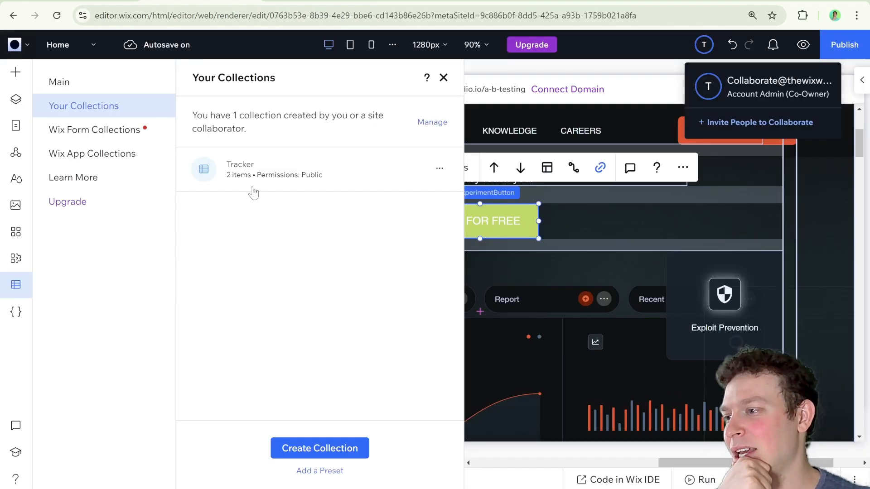
Step: Open the Tracker collection in the Wix Studio editor, check the Clicks counts for both revisions, and close the CMS
left_click(288, 167)
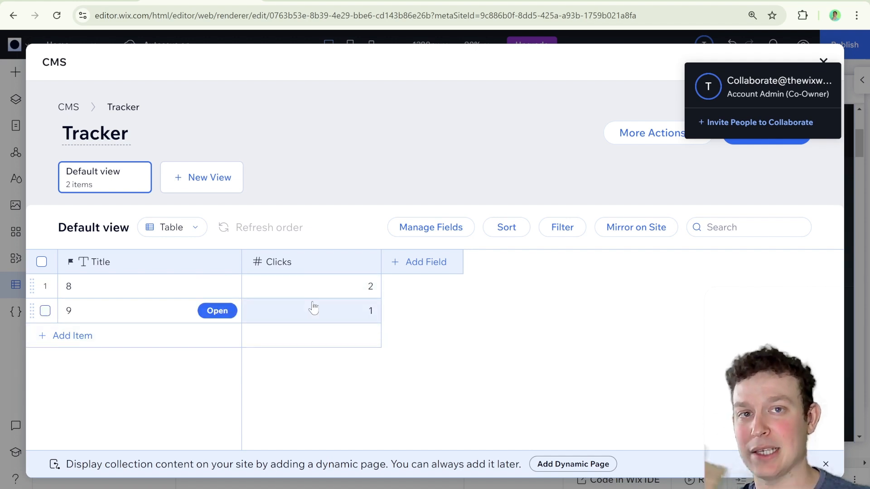
left_click(823, 61)
left_click(443, 78)
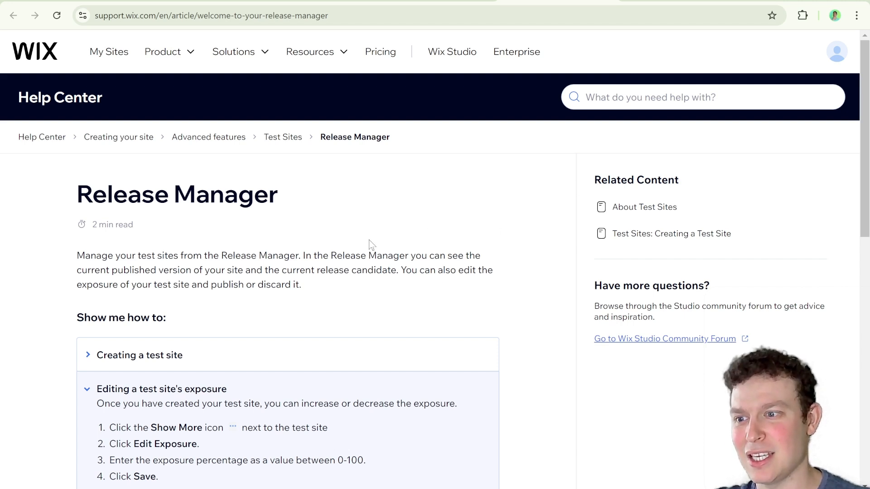
Step: Read the Release Manager help article on editing a test site's exposure, and return to the Release Manager dashboard page
scroll(370, 244, "down", 2)
scroll(388, 229, "up", 3)
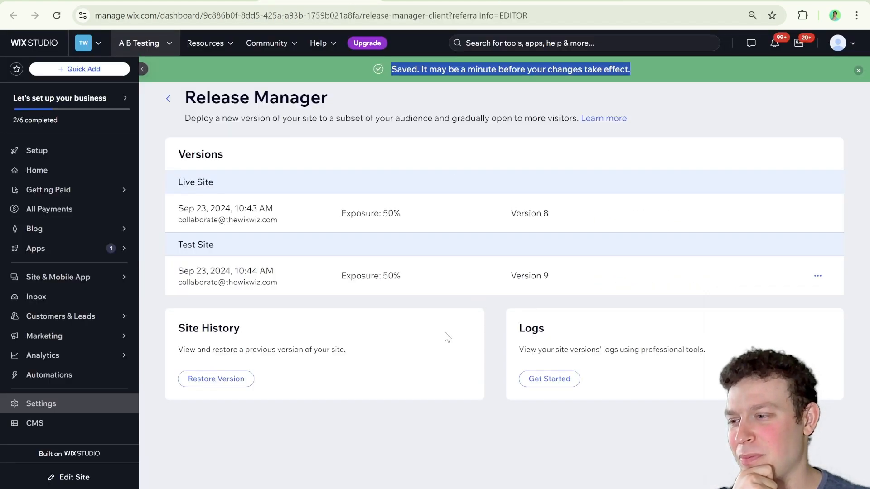
left_click(556, 350)
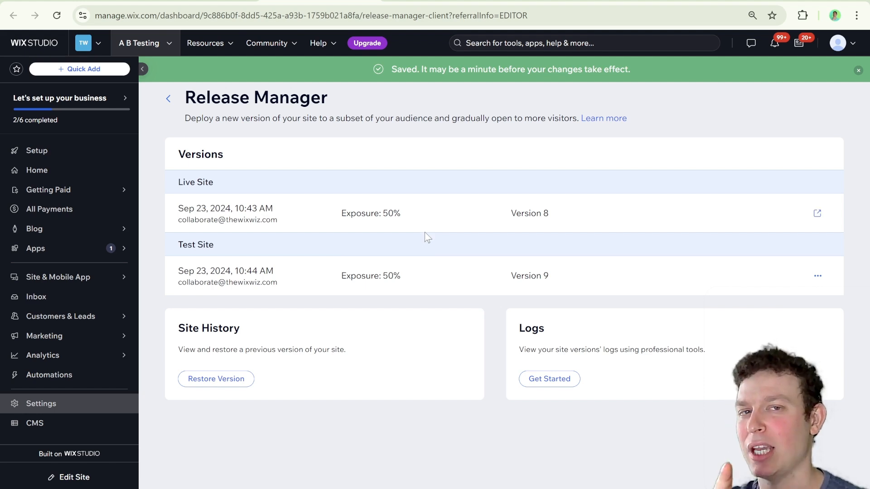
Step: Search the site dashboard for "button click" and expand the list of matching tools and settings
left_click(588, 43)
type("button")
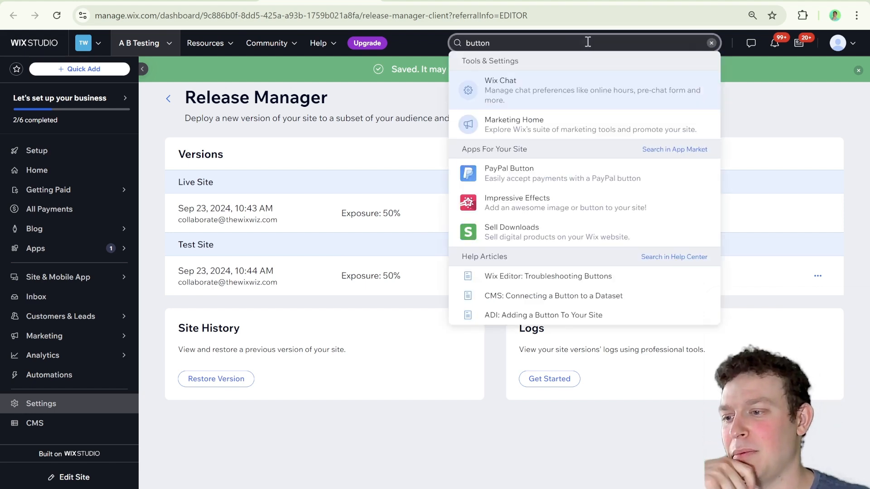
type(" click")
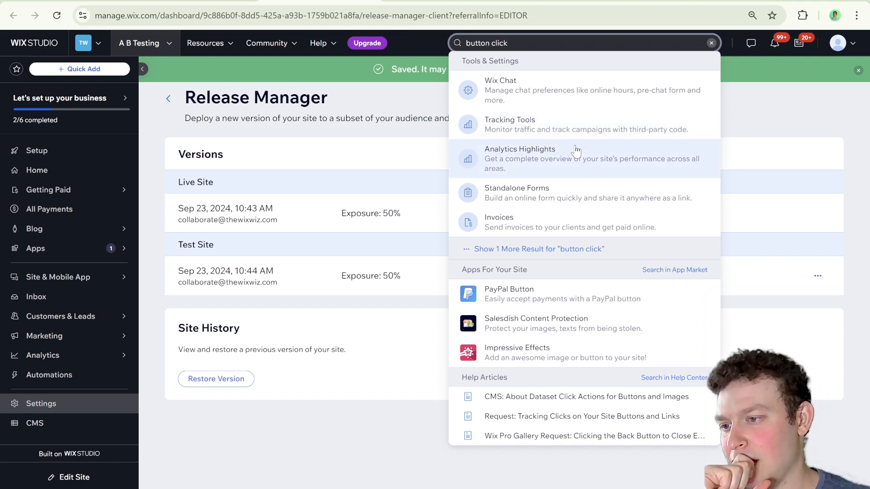
left_click(543, 249)
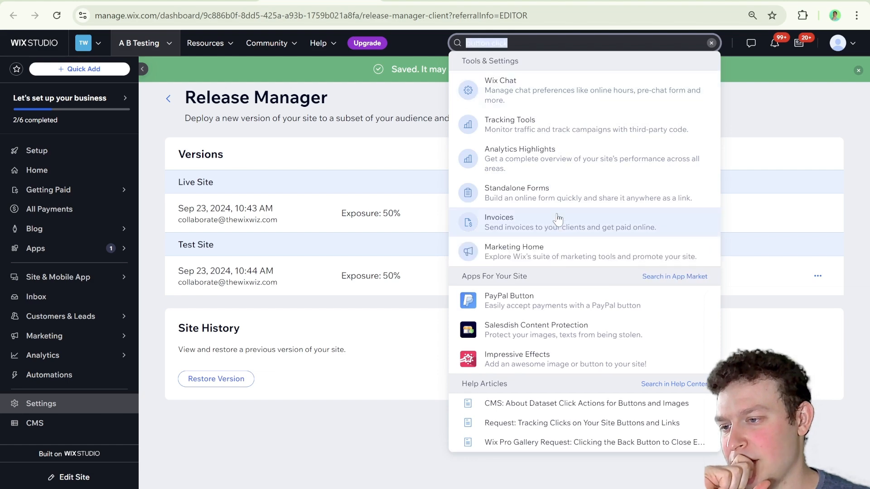
Step: Open the Behavior overview in Analytics, view its Button Clicks report and read the report's click tracking status
left_click(78, 355)
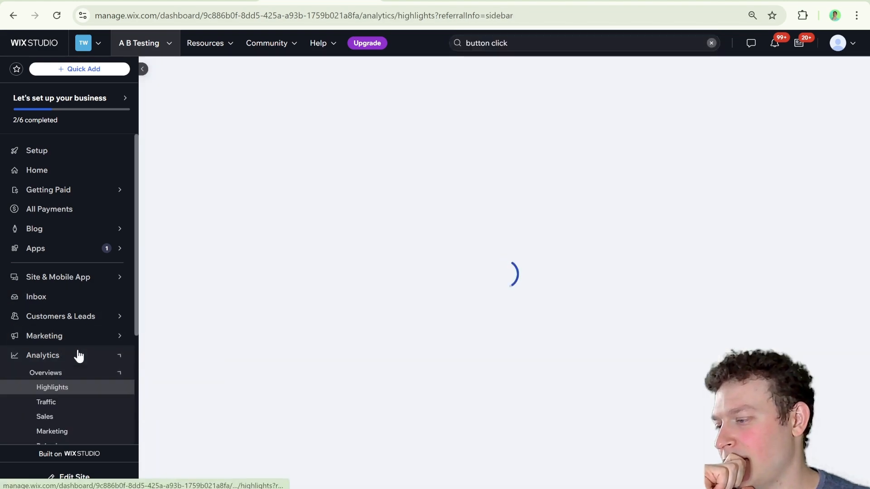
scroll(101, 347, "down", 1)
left_click(80, 391)
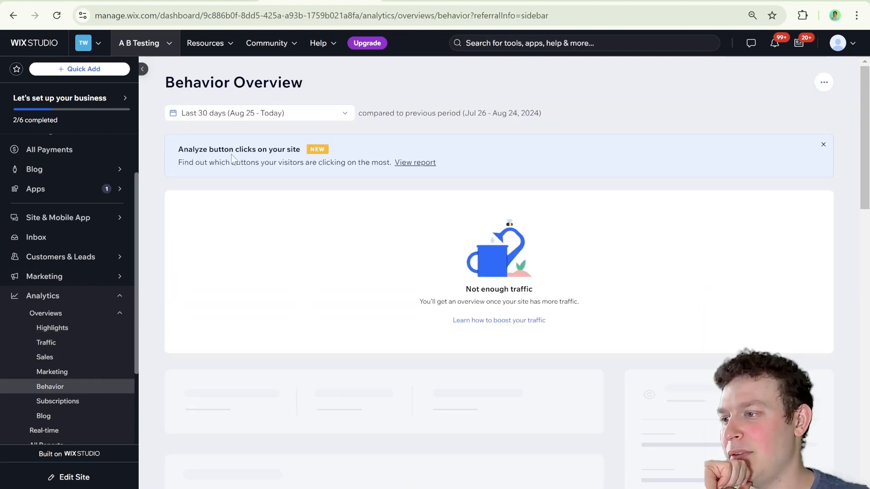
left_click(409, 164)
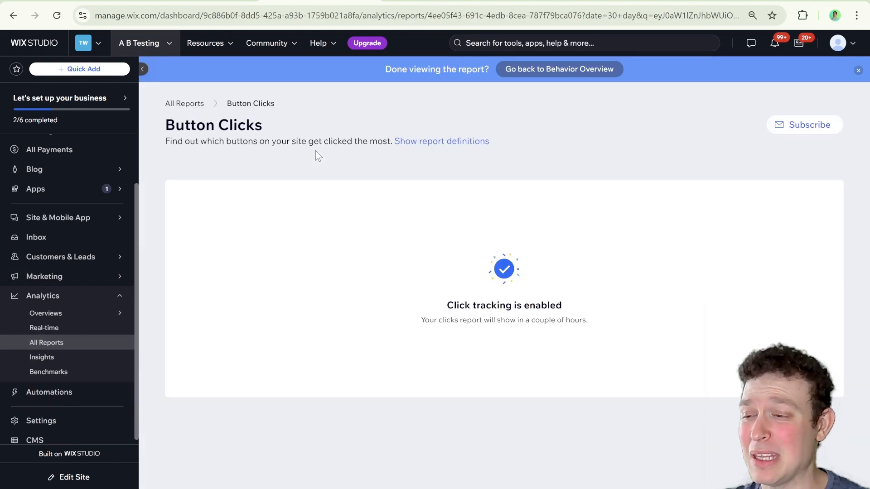
left_click_drag(428, 239, 570, 320)
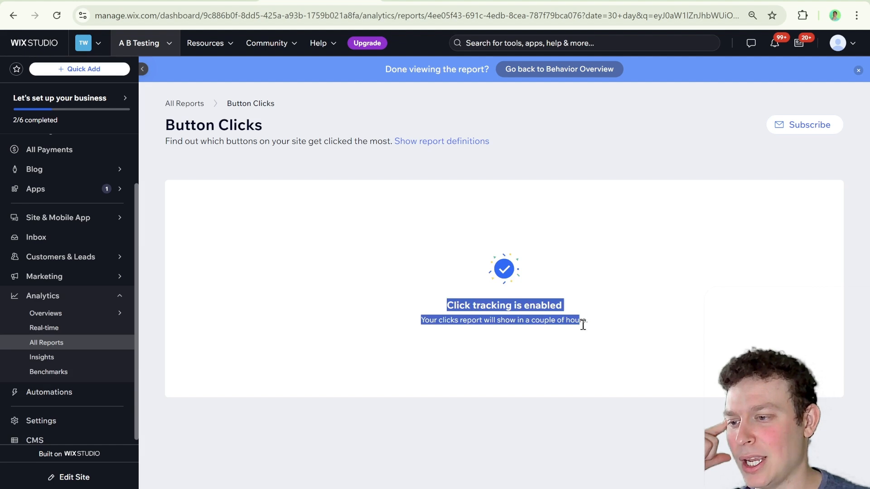
left_click(606, 318)
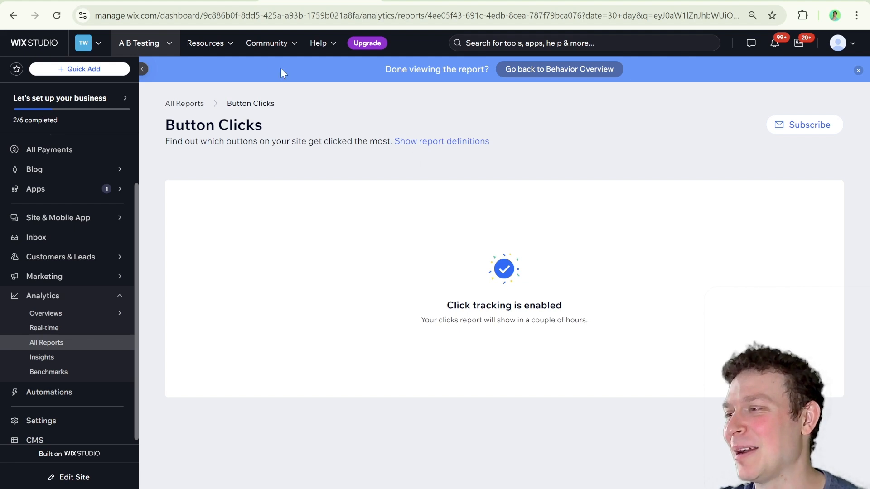
Step: Look over the home page in the editor and the Button Clicks report, and switch to the live site
left_click(227, 1)
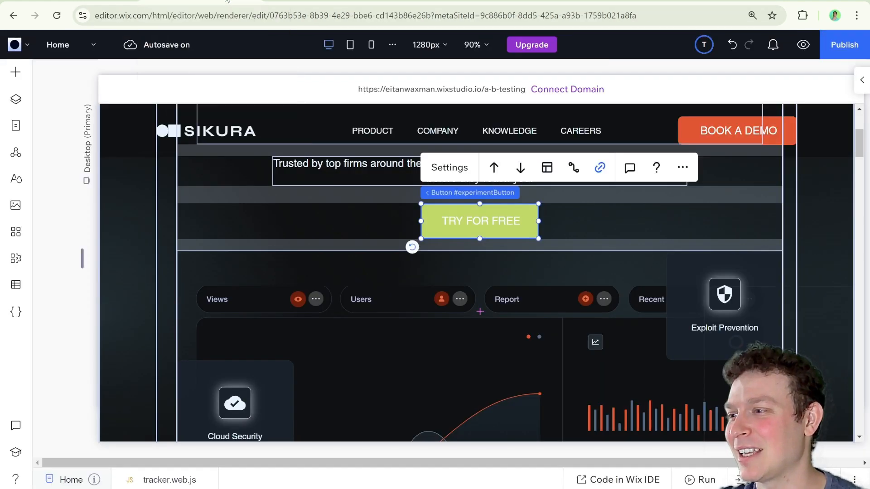
scroll(659, 294, "up", 5)
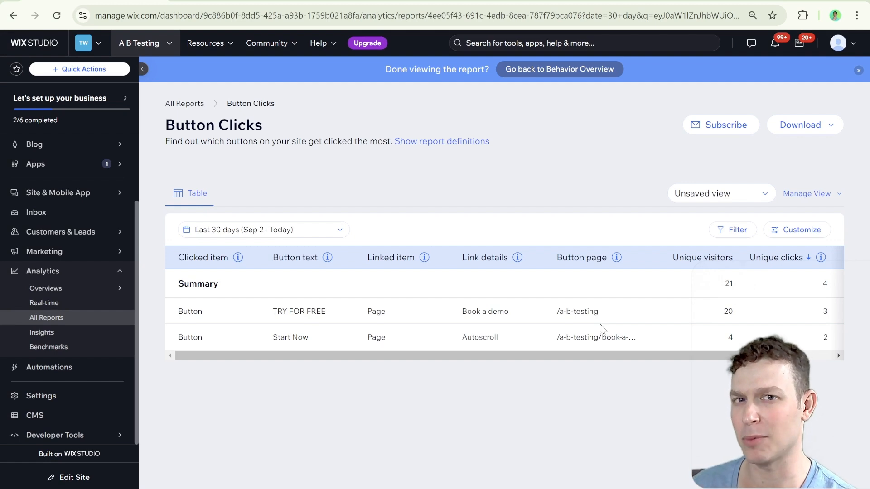
left_click(278, 1)
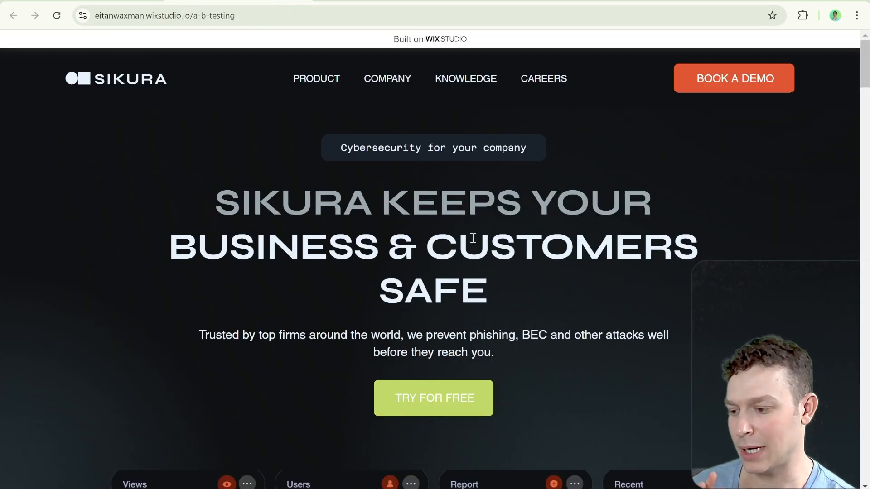